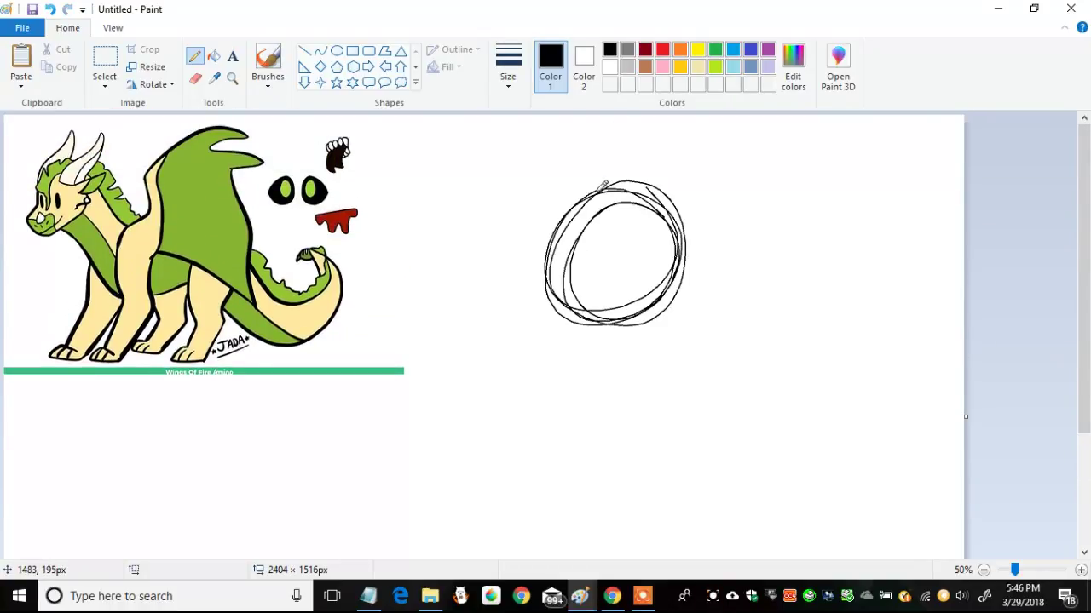
- Sketch the neck guideline down from the head circle and the curved spine line running toward the canvas edge
drag(636, 290, 598, 460)
drag(1084, 324, 1085, 426)
drag(596, 283, 667, 336)
mouse_move(594, 305)
mouse_down()
mouse_move(742, 345)
mouse_move(954, 287)
mouse_up()
key(ctrl+z)
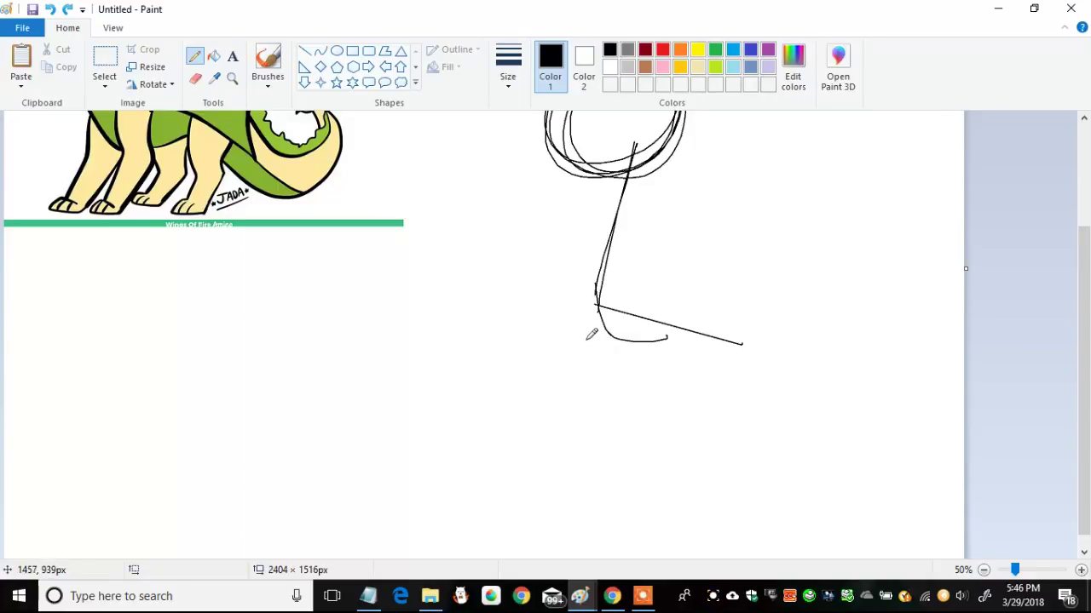
mouse_move(637, 331)
mouse_down()
mouse_move(950, 345)
mouse_move(784, 352)
mouse_move(872, 319)
mouse_move(738, 341)
mouse_up()
- Sketch the snout and jaw in front of the head circle, with the nose horn, mouth and eyes
scroll(1082, 354, up, 3)
mouse_move(566, 207)
mouse_down()
mouse_move(463, 267)
mouse_move(535, 313)
mouse_up()
drag(550, 313, 711, 254)
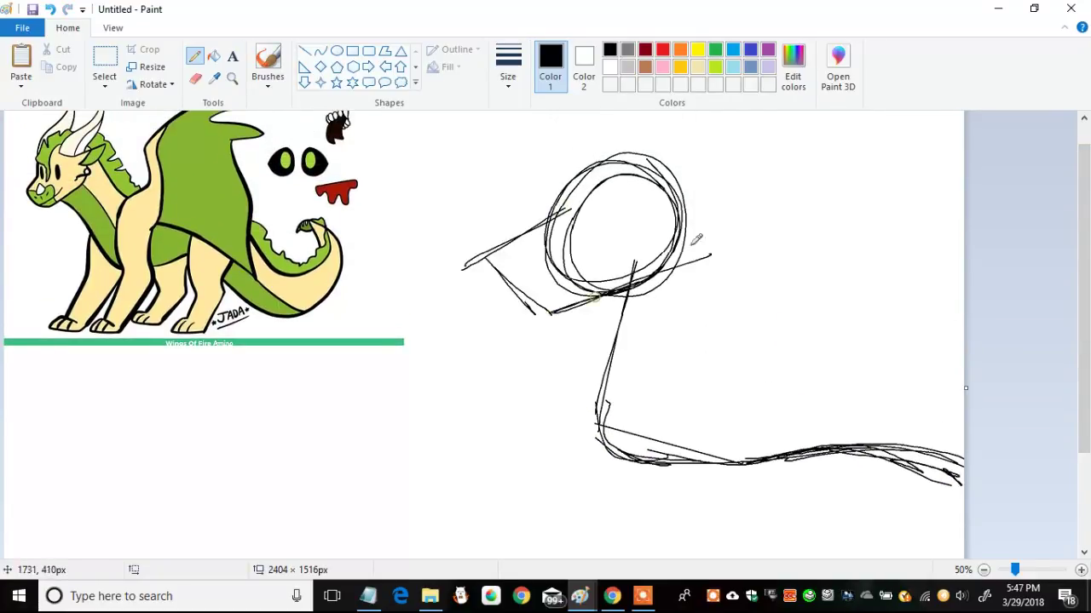
scroll(1088, 298, up, 1)
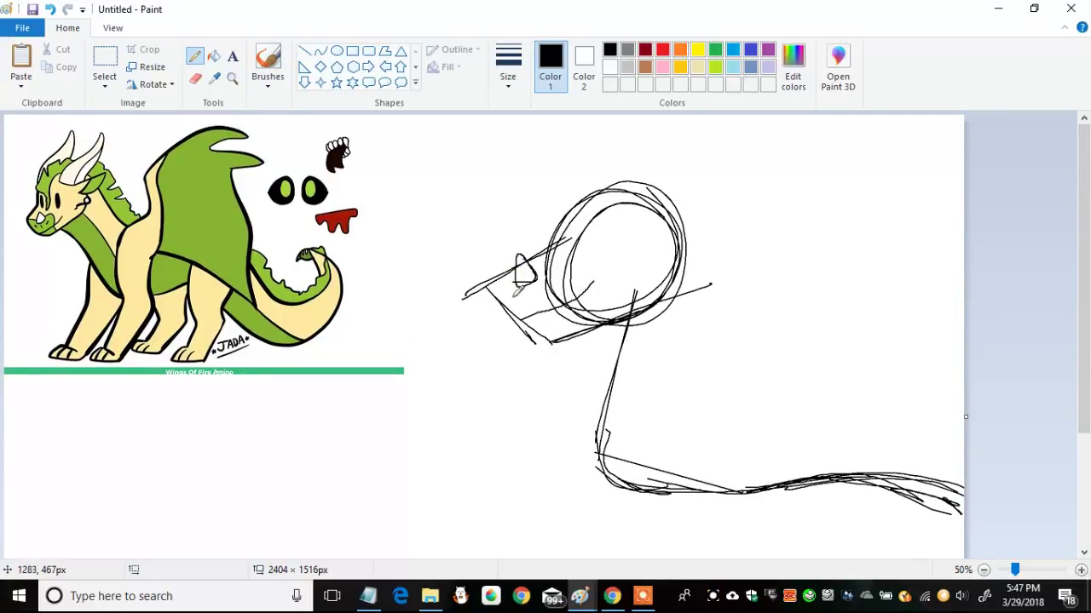
key(ctrl+z)
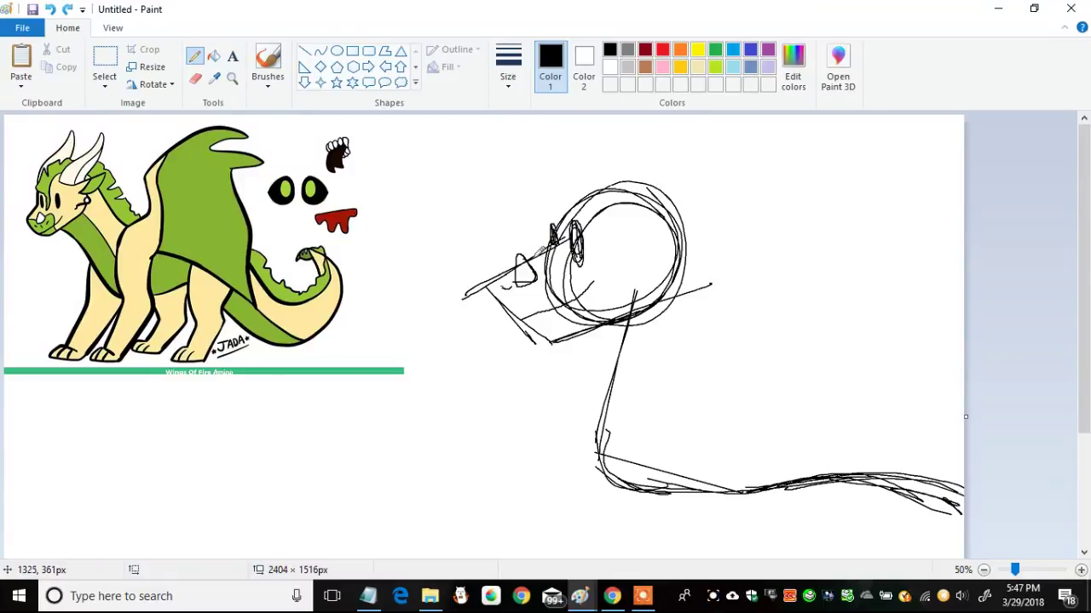
- Sketch the front and back contours of the dragon's curved neck from the head to the shoulders
mouse_move(609, 183)
mouse_down()
mouse_move(694, 205)
mouse_move(656, 409)
mouse_move(701, 516)
mouse_up()
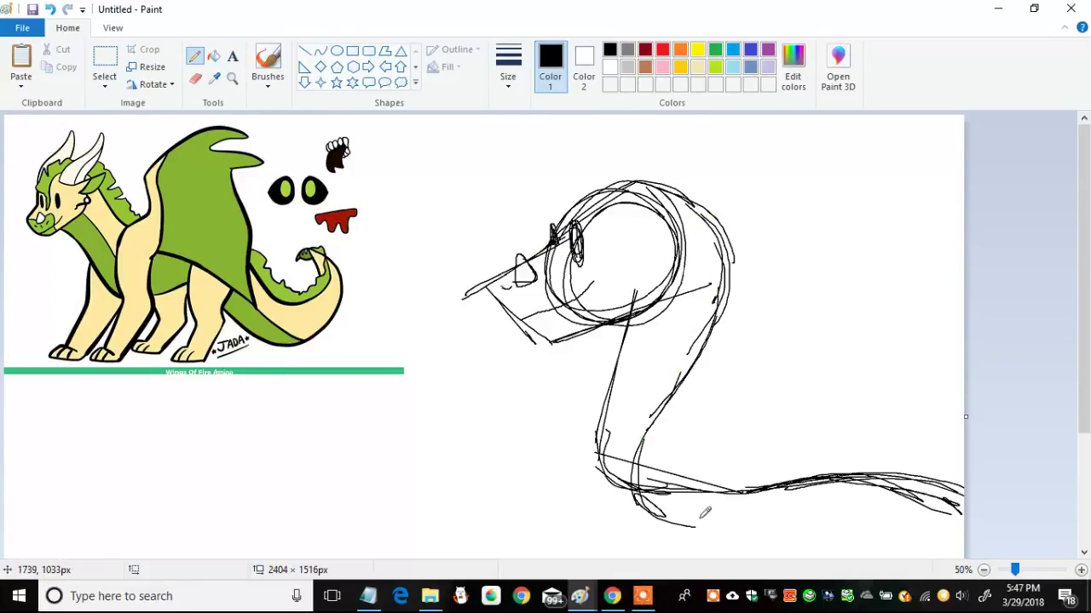
scroll(705, 512, down, 1)
mouse_move(567, 353)
mouse_down()
mouse_move(596, 302)
mouse_move(525, 442)
mouse_up()
mouse_move(720, 260)
mouse_down()
mouse_move(679, 421)
mouse_move(711, 458)
mouse_up()
drag(592, 301, 550, 542)
drag(536, 491, 562, 553)
drag(680, 422, 789, 437)
drag(685, 373, 687, 450)
- Sketch the chest curve, the long belly line and the line of the back out to the canvas edge
drag(1089, 358, 1089, 392)
drag(531, 446, 583, 536)
drag(581, 535, 966, 513)
drag(707, 407, 971, 448)
- Sketch two long backswept horns on top of the head, starting from a curved horn base
drag(1083, 365, 1084, 300)
drag(616, 221, 667, 239)
key(ctrl+z)
drag(637, 180, 759, 126)
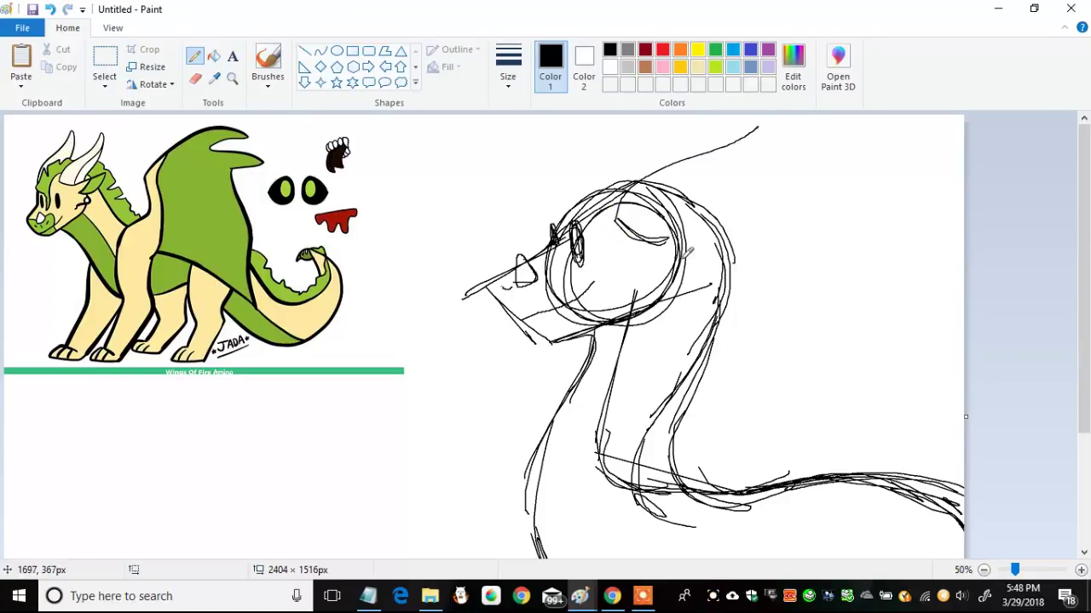
mouse_move(584, 197)
mouse_down()
mouse_move(699, 126)
mouse_move(735, 120)
mouse_move(689, 133)
mouse_up()
key(ctrl+z)
key(ctrl+z)
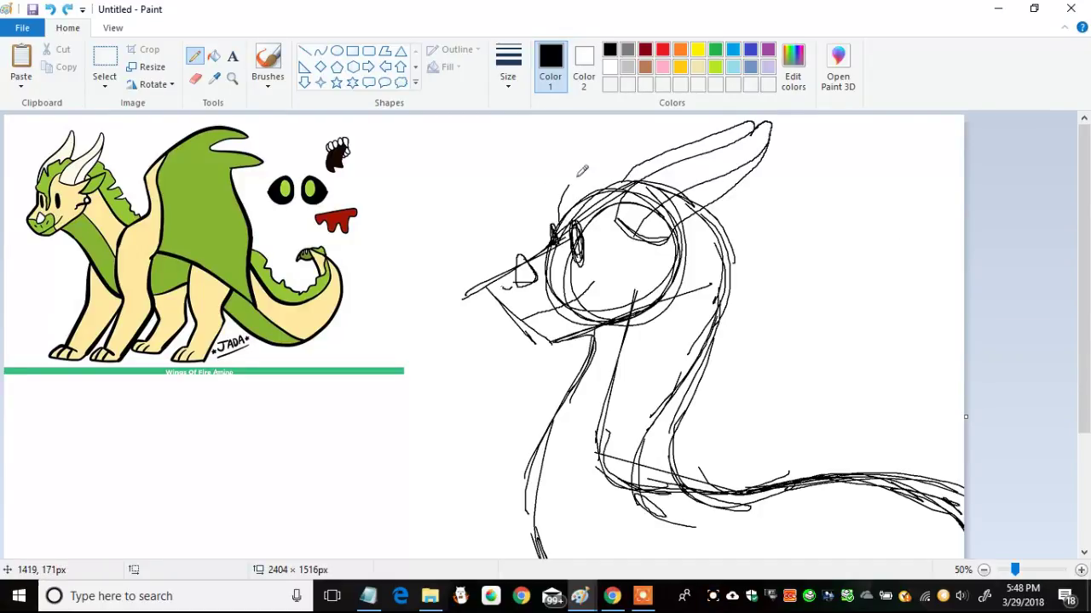
- Sketch the spiky mane down the head, neck and back, plus the ear with its earring
drag(776, 242, 697, 407)
key(ctrl+z)
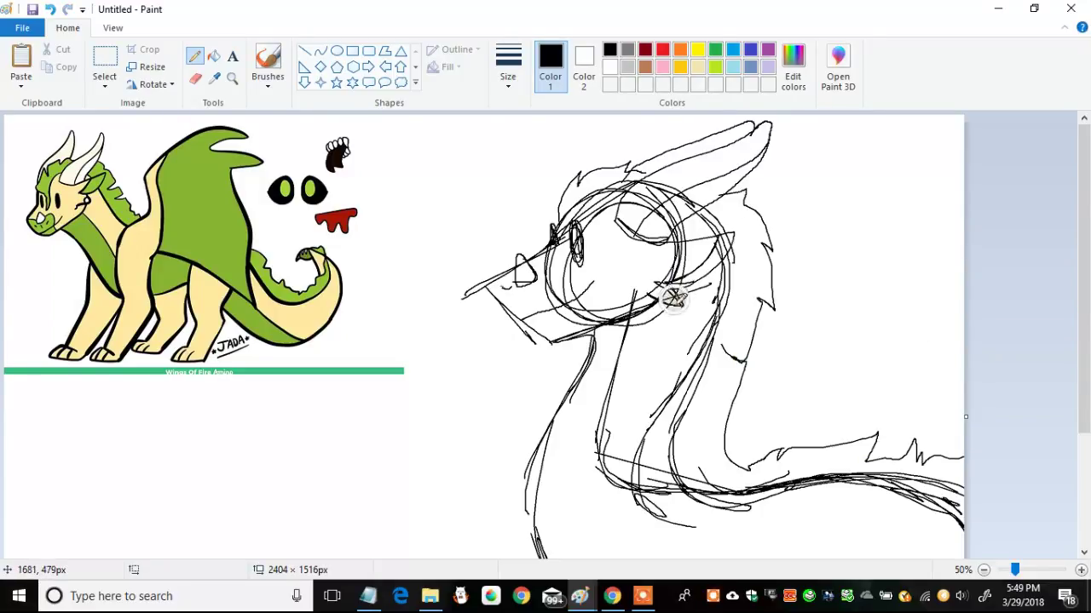
drag(1083, 250, 1084, 224)
click(508, 68)
click(514, 146)
click(584, 69)
click(213, 55)
click(428, 157)
key(ctrl+z)
- Fill the reference dragon's green wing with white
click(550, 68)
click(612, 65)
click(450, 166)
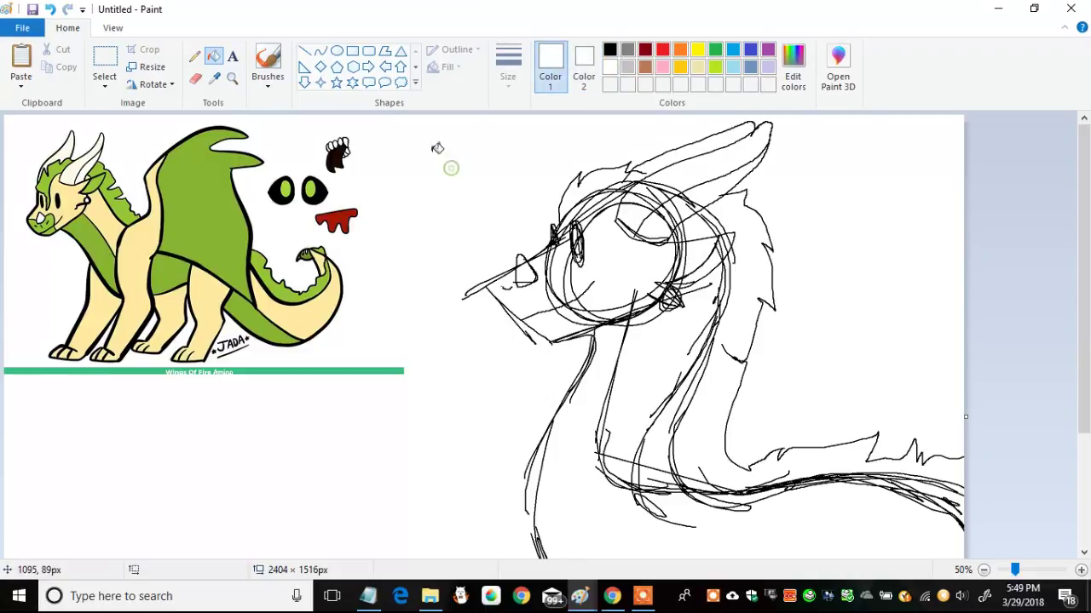
click(217, 208)
- Erase most of the pasted reference dragon and its detail drawings beside the sketch
click(196, 79)
mouse_move(336, 145)
mouse_down()
mouse_move(7, 271)
mouse_move(273, 209)
mouse_move(127, 286)
mouse_move(155, 242)
mouse_move(38, 293)
mouse_move(83, 279)
mouse_up()
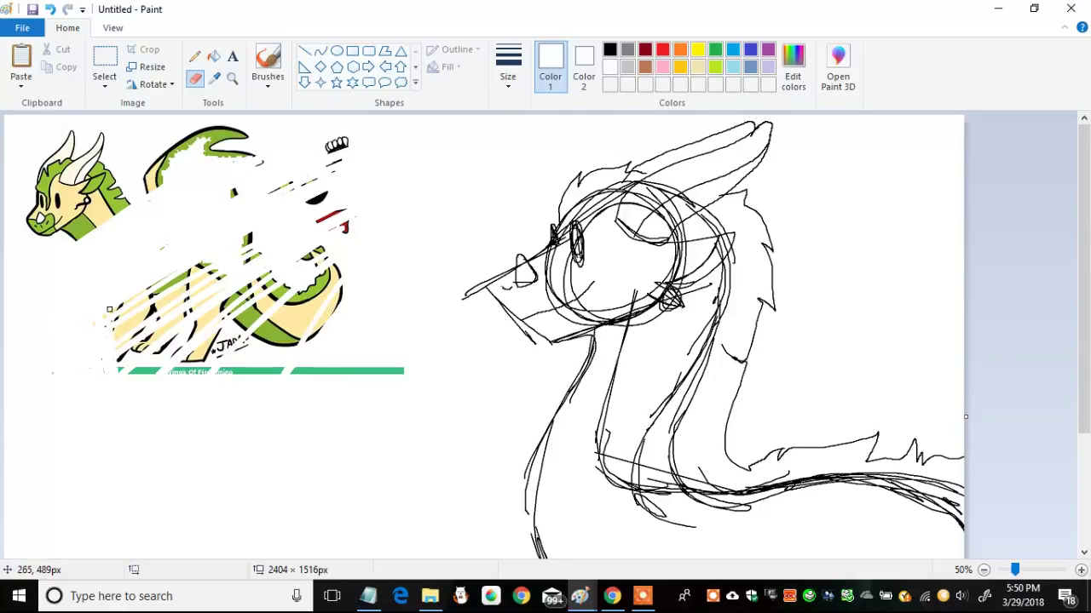
mouse_move(110, 213)
mouse_down()
mouse_move(138, 177)
mouse_move(19, 264)
mouse_move(7, 258)
mouse_move(59, 184)
mouse_move(27, 207)
mouse_move(101, 127)
mouse_move(89, 120)
mouse_move(190, 145)
mouse_up()
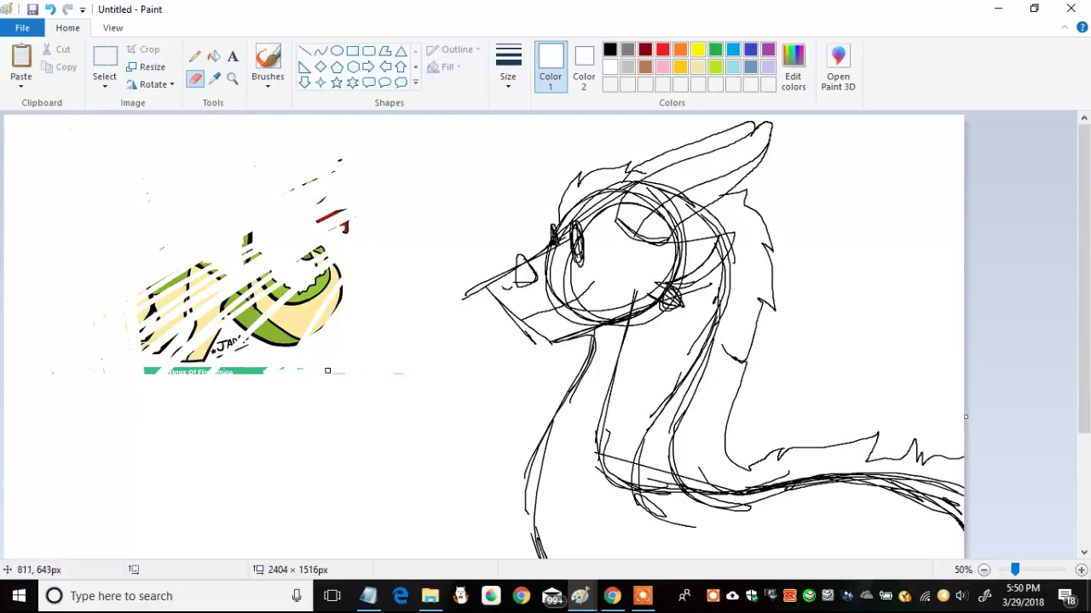
mouse_move(139, 363)
mouse_down()
mouse_move(237, 325)
mouse_move(276, 348)
mouse_move(292, 248)
mouse_move(316, 171)
mouse_up()
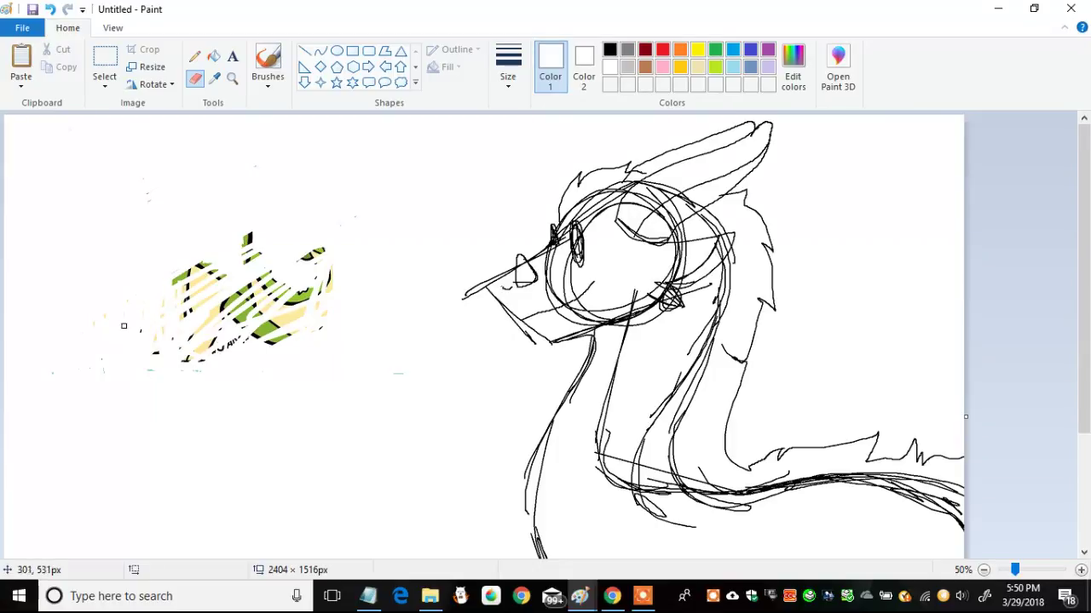
- Crop the canvas to the 1403 × 1511 px area that contains the dragon sketch
click(983, 570)
click(983, 570)
click(106, 77)
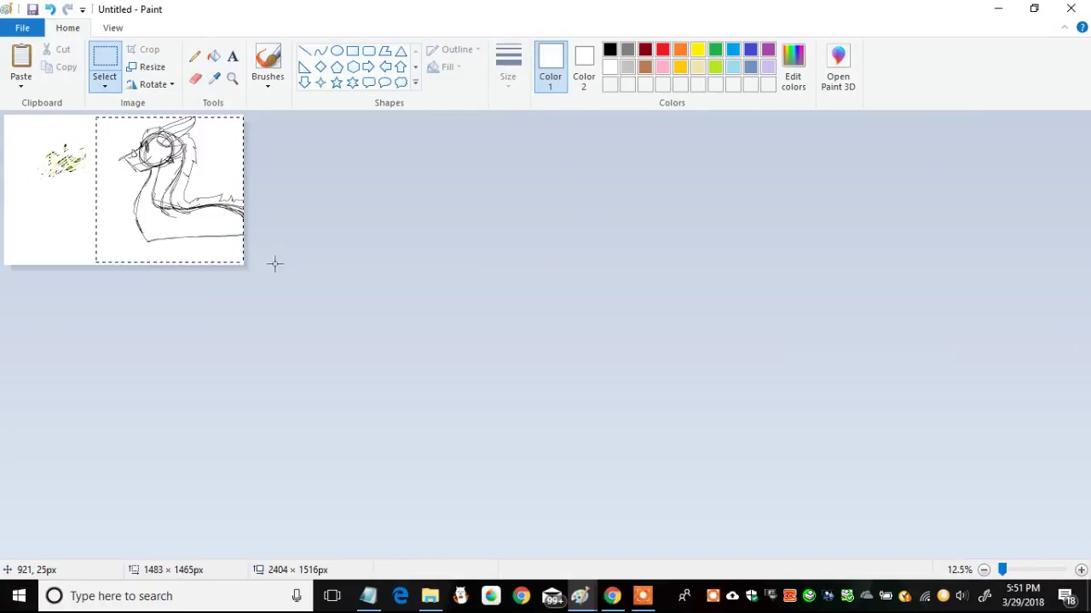
right_click(97, 121)
click(1080, 570)
click(1079, 570)
click(983, 570)
mouse_move(213, 117)
mouse_down()
mouse_move(452, 349)
mouse_move(202, 117)
mouse_up()
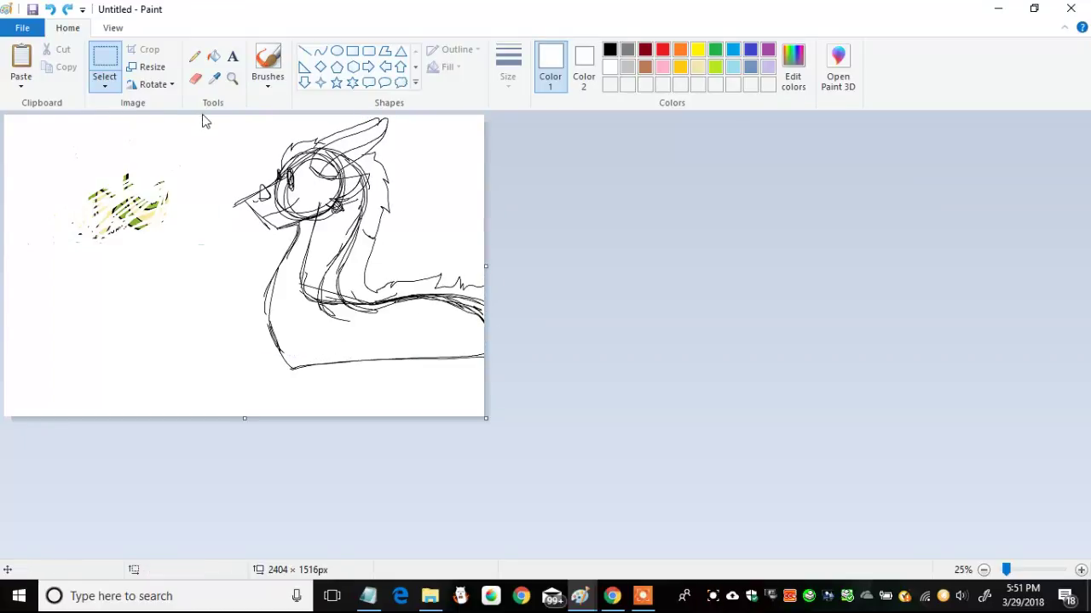
click(145, 49)
click(1080, 570)
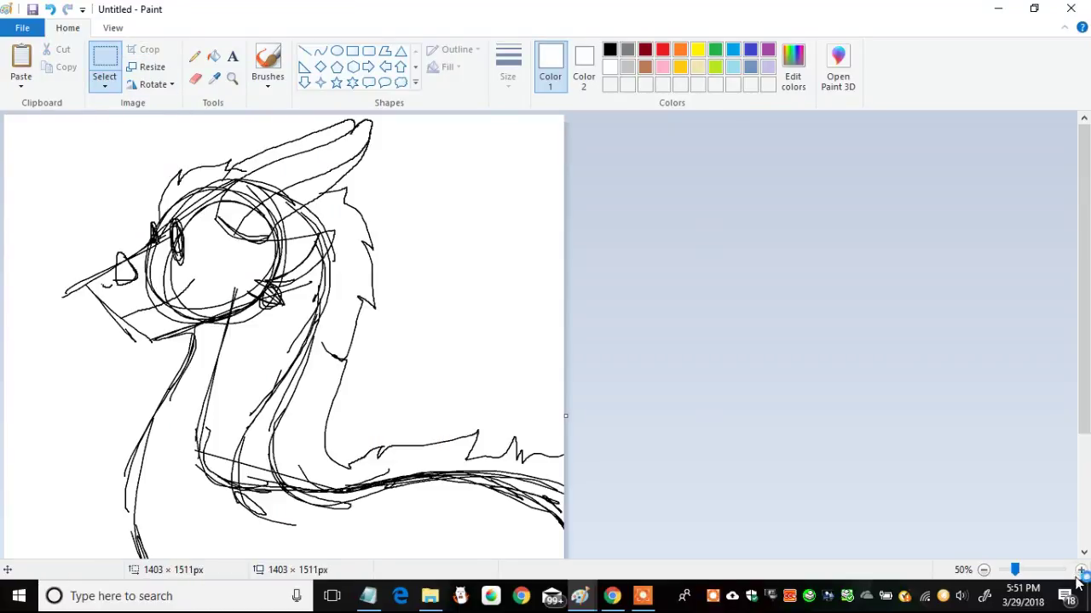
click(1080, 570)
- Switch to Gmail in Chrome and bring up the email with the green dragon reference image
scroll(998, 461, down, 2)
click(614, 593)
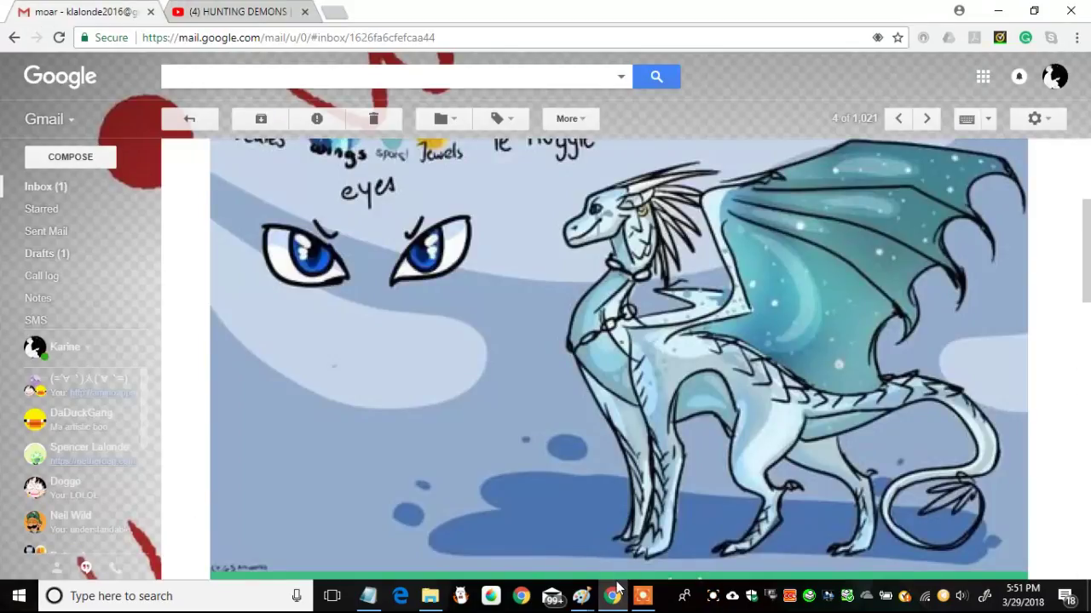
scroll(617, 583, down, 1)
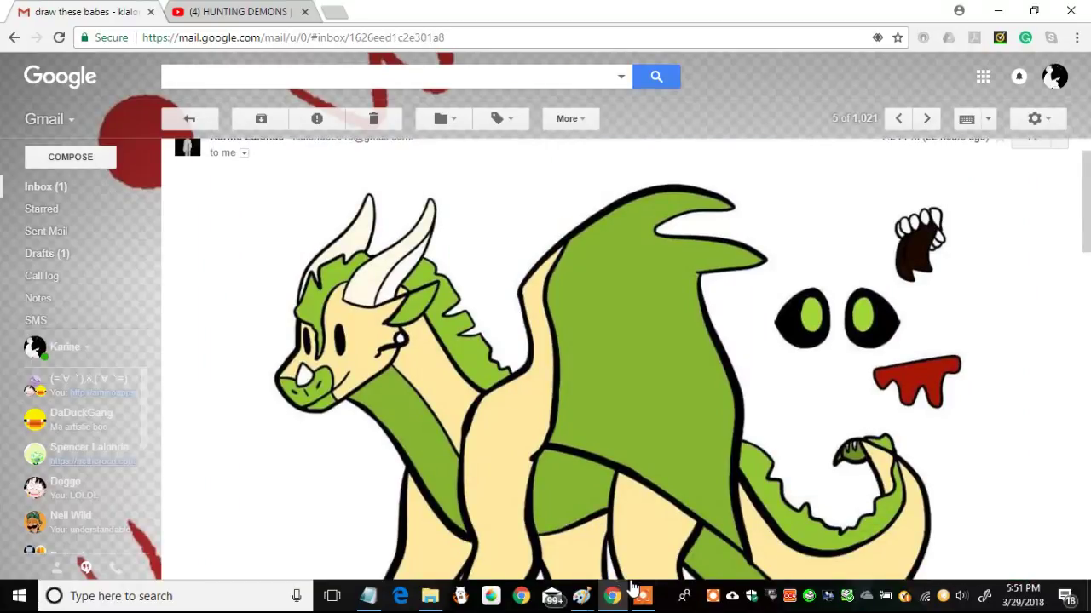
click(643, 595)
- Paint a lime green and a cream color swatch on the blank canvas beside the dragon's head, checking the reference image
click(194, 56)
mouse_move(101, 170)
mouse_down()
mouse_move(100, 228)
mouse_move(100, 182)
mouse_move(123, 173)
mouse_move(102, 220)
mouse_move(79, 212)
mouse_move(116, 218)
mouse_up()
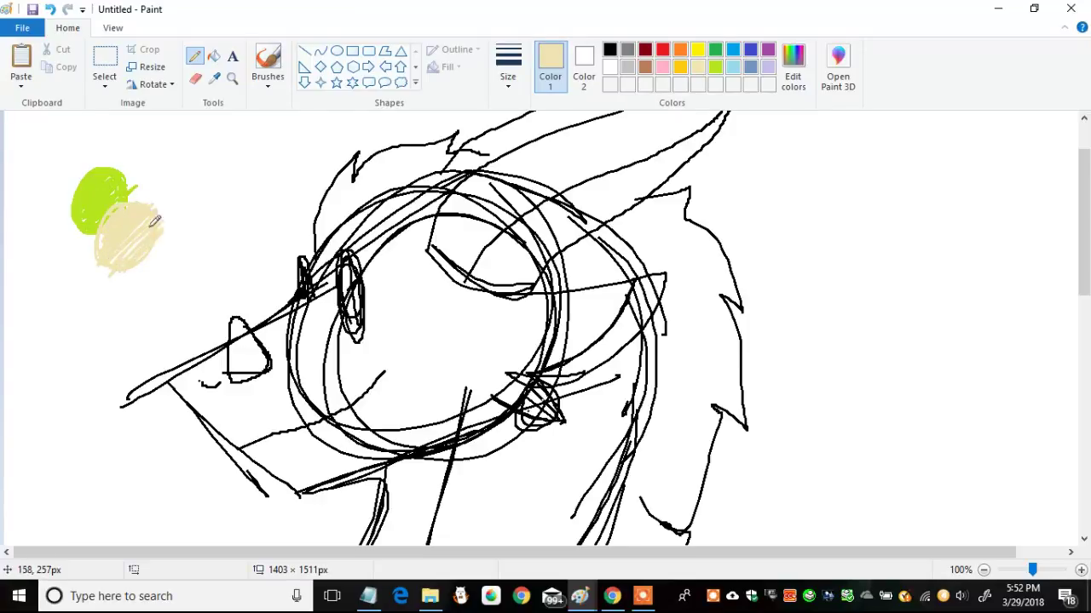
click(611, 596)
click(642, 596)
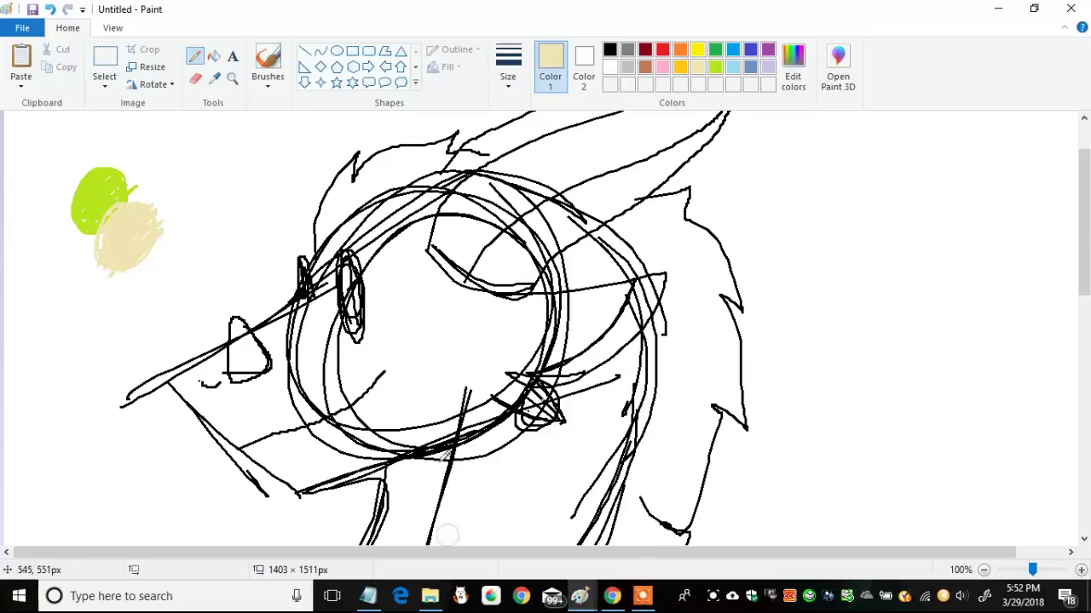
- Define a darker yellow-green custom color based on lime as the drawing color
double_click(714, 67)
click(706, 274)
key(Return)
- Trace the spiky tuft on top of the dragon's forehead in the custom green
scroll(496, 188, up, 2)
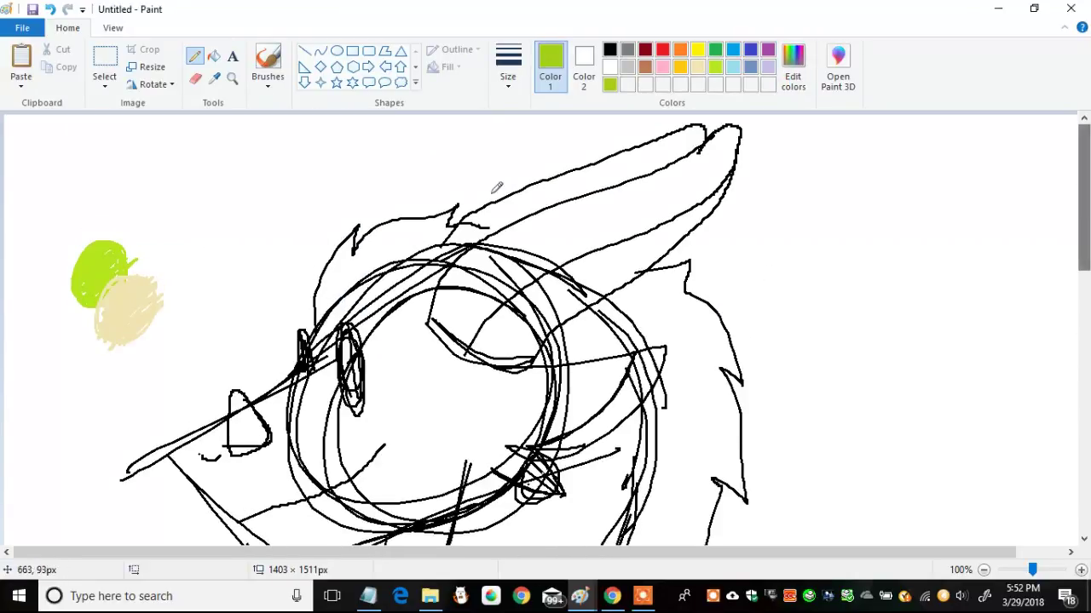
click(1081, 570)
drag(514, 553, 676, 553)
mouse_move(1084, 174)
mouse_down()
mouse_move(1085, 200)
mouse_move(1084, 188)
mouse_up()
mouse_move(285, 456)
mouse_down()
mouse_move(292, 376)
mouse_move(365, 319)
mouse_up()
mouse_move(366, 317)
mouse_down()
mouse_move(449, 211)
mouse_move(599, 204)
mouse_move(693, 231)
mouse_up()
key(ctrl+z)
mouse_move(367, 314)
mouse_down()
mouse_move(559, 202)
mouse_move(683, 223)
mouse_up()
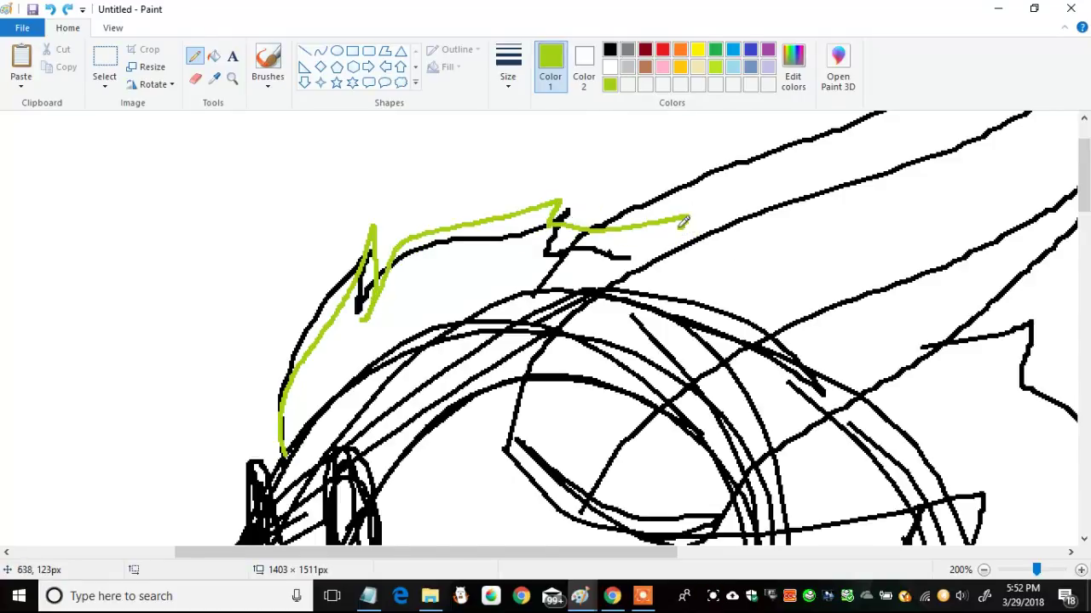
- Trace the mane spikes behind the horns and down the back of the neck in green
drag(468, 555, 617, 555)
scroll(647, 256, down, 2)
mouse_move(635, 196)
mouse_down()
mouse_move(694, 178)
mouse_move(809, 373)
mouse_up()
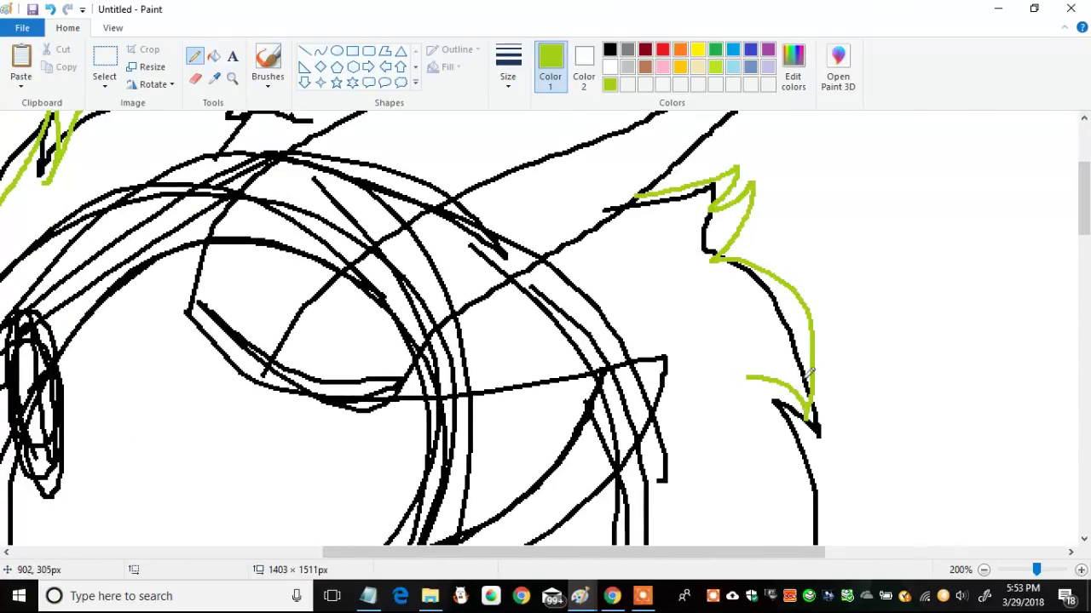
drag(1083, 204, 1084, 238)
mouse_move(775, 192)
mouse_down()
mouse_move(755, 431)
mouse_move(761, 492)
mouse_up()
drag(1084, 255, 1084, 308)
mouse_move(764, 180)
mouse_down()
mouse_move(705, 363)
mouse_move(635, 328)
mouse_up()
- Continue the green mane outline from the lower neck along the spiky back to the canvas edge
scroll(634, 328, down, 3)
mouse_move(712, 132)
mouse_down()
mouse_move(632, 335)
mouse_move(862, 447)
mouse_move(1017, 457)
mouse_up()
drag(674, 552, 862, 552)
mouse_move(612, 457)
mouse_down()
mouse_move(841, 387)
mouse_move(1053, 497)
mouse_move(1075, 483)
mouse_up()
drag(793, 555, 845, 555)
key(ctrl+z)
mouse_move(504, 450)
mouse_down()
mouse_move(762, 365)
mouse_move(915, 434)
mouse_move(1072, 396)
mouse_up()
- Trace the near horn's base and upper edge and the far horn's outline in light gray
mouse_move(669, 552)
mouse_down()
mouse_move(411, 552)
mouse_move(444, 552)
mouse_up()
mouse_move(1082, 305)
mouse_down()
mouse_move(1090, 136)
mouse_move(1084, 159)
mouse_up()
click(627, 68)
drag(157, 409, 378, 446)
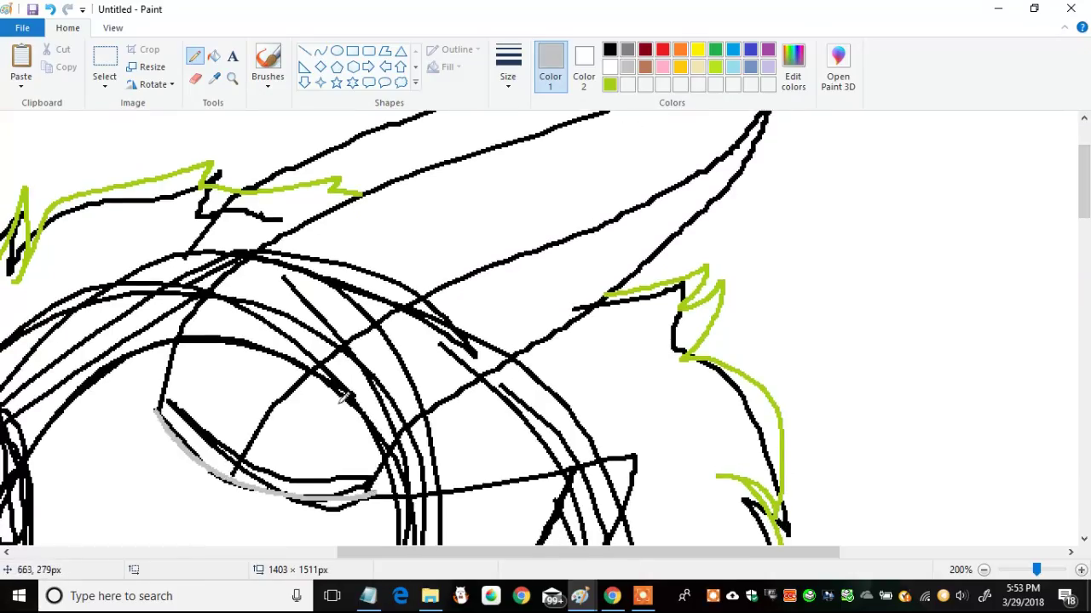
drag(1037, 574, 1029, 575)
click(1080, 570)
drag(366, 552, 583, 553)
drag(1085, 185, 1090, 164)
drag(371, 311, 827, 150)
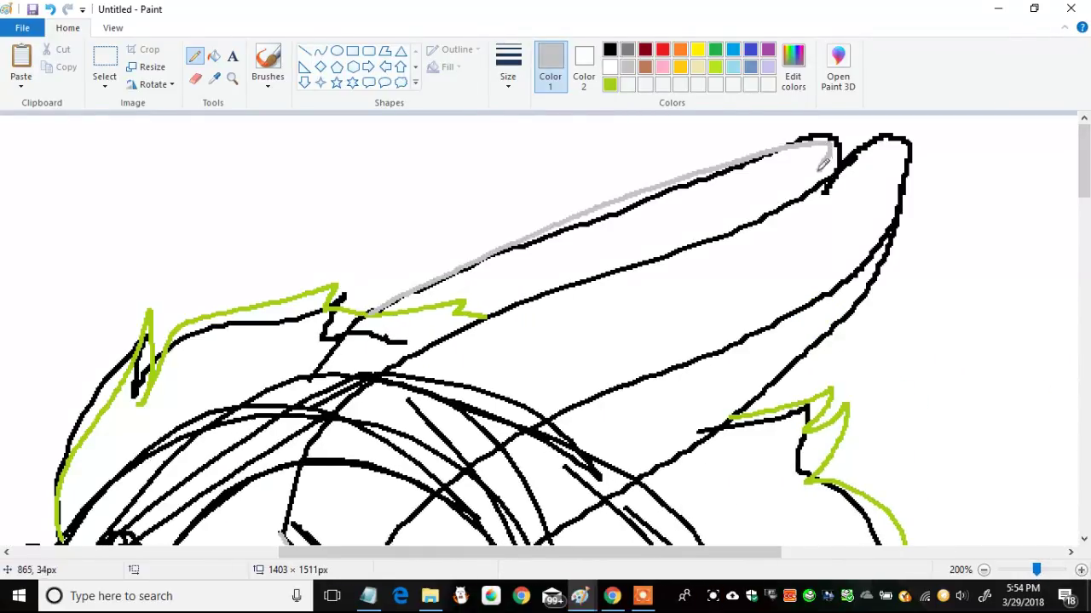
mouse_move(298, 451)
mouse_down()
mouse_move(597, 277)
mouse_move(825, 171)
mouse_up()
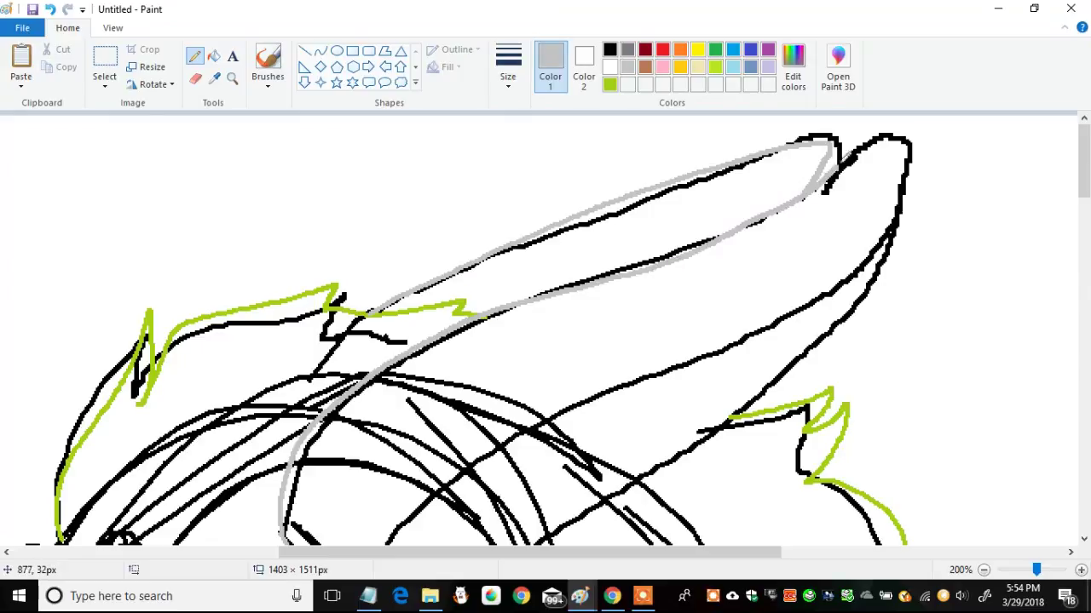
- Trace the near horn's outer edge in light gray from its tip down to its base
click(195, 56)
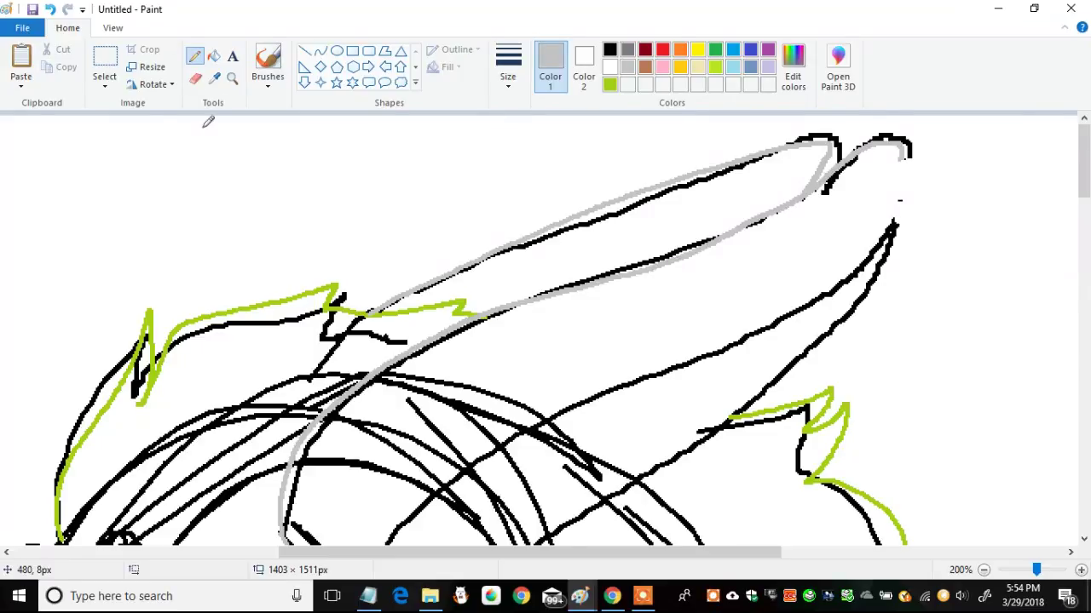
drag(1088, 189, 1088, 194)
mouse_move(902, 133)
mouse_down()
mouse_move(887, 209)
mouse_move(579, 493)
mouse_move(501, 550)
mouse_up()
- Erase the black head construction lines that cross the inside and base of the near horn
drag(1084, 171, 1083, 204)
mouse_move(515, 341)
mouse_down()
mouse_move(508, 372)
mouse_move(555, 264)
mouse_move(588, 239)
mouse_up()
click(195, 77)
key(ctrl+z)
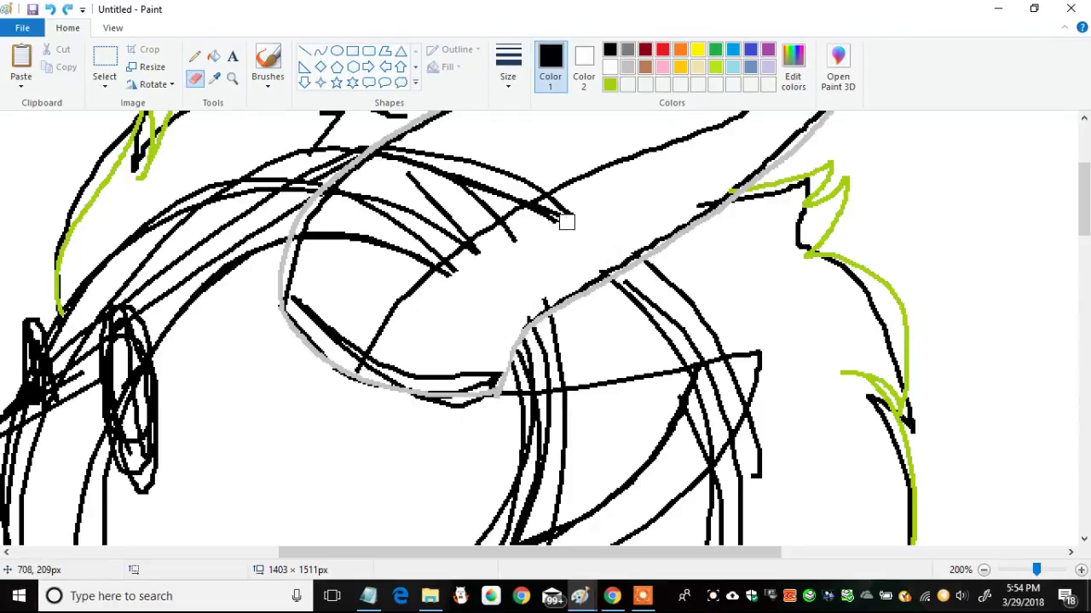
drag(487, 387, 380, 366)
- Erase the black mane sketch lines beside the green outline down the neck
drag(801, 211, 804, 245)
drag(830, 266, 912, 428)
drag(903, 477, 876, 404)
drag(1084, 200, 1084, 248)
drag(906, 204, 908, 298)
drag(858, 337, 906, 370)
drag(852, 426, 825, 539)
drag(1084, 251, 1084, 292)
drag(817, 310, 804, 349)
drag(796, 346, 707, 273)
- Erase the black mane sketch lines below the green outline along the dragon's back
drag(1084, 288, 1084, 339)
mouse_move(732, 248)
mouse_down()
mouse_move(734, 423)
mouse_move(932, 426)
mouse_move(1071, 388)
mouse_up()
drag(631, 552, 911, 552)
mouse_move(484, 392)
mouse_down()
mouse_move(755, 326)
mouse_move(661, 389)
mouse_up()
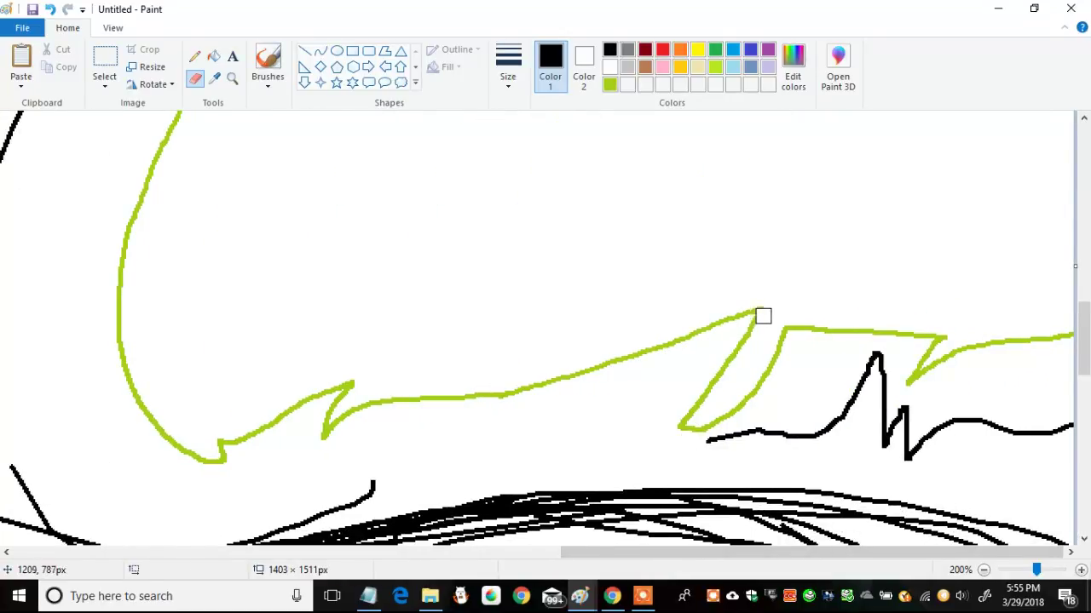
mouse_move(797, 338)
mouse_down()
mouse_move(820, 426)
mouse_move(1084, 443)
mouse_up()
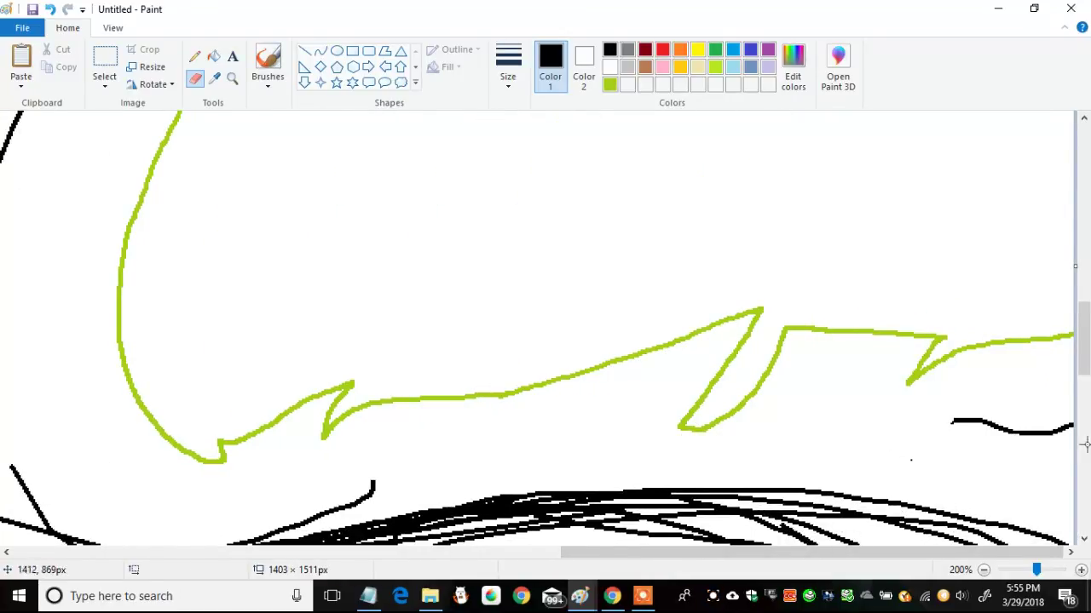
- Erase the remaining black sketch lines inside and around both horns and along the green forehead tuft
drag(1084, 338, 1084, 170)
drag(628, 553, 468, 553)
click(194, 56)
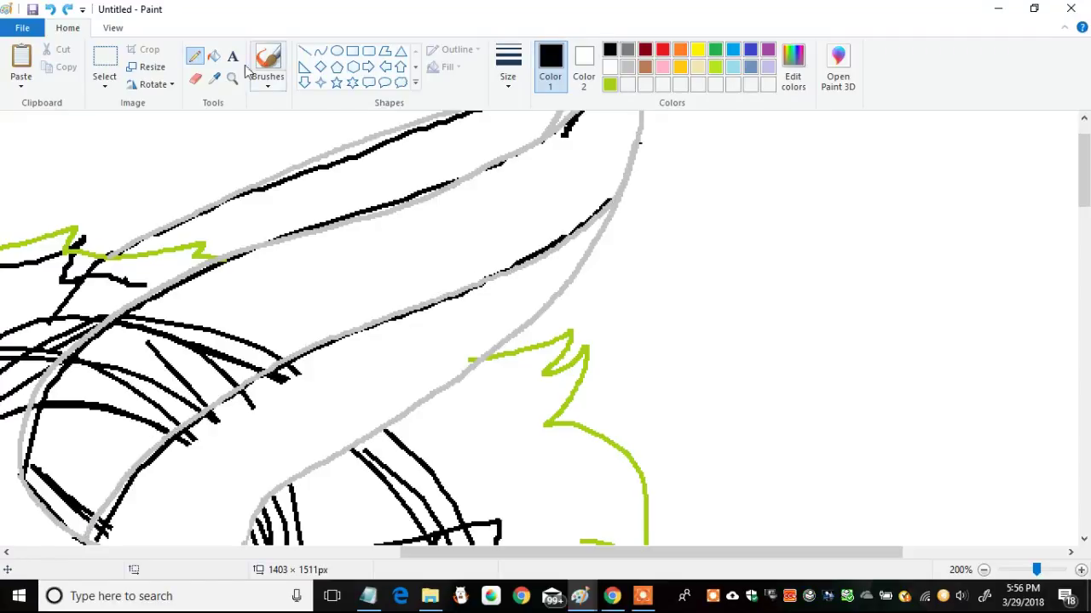
click(195, 77)
mouse_move(600, 205)
mouse_down()
mouse_move(307, 350)
mouse_move(239, 400)
mouse_up()
mouse_move(520, 149)
mouse_down()
mouse_move(150, 248)
mouse_move(599, 178)
mouse_move(76, 388)
mouse_move(185, 343)
mouse_move(231, 443)
mouse_move(71, 523)
mouse_move(65, 481)
mouse_up()
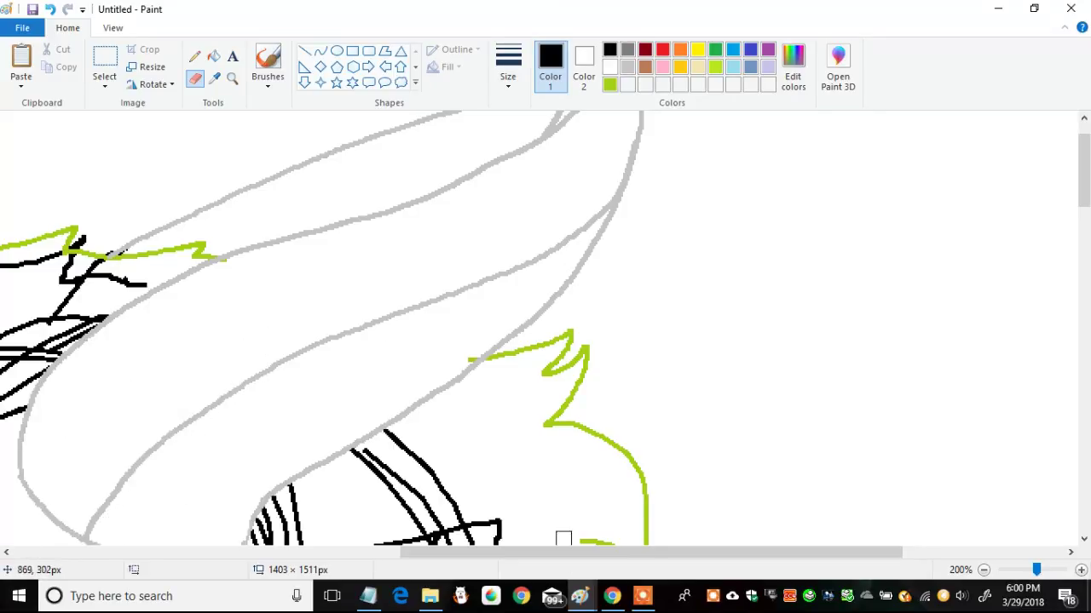
scroll(576, 530, left, 5)
mouse_move(165, 395)
mouse_down()
mouse_move(287, 253)
mouse_move(483, 292)
mouse_up()
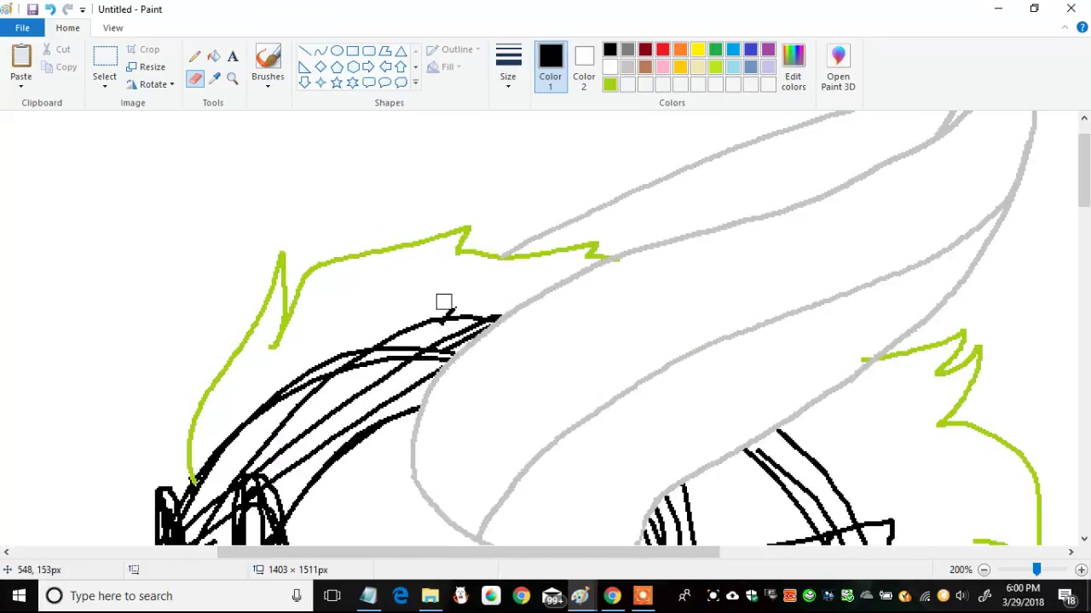
- View the enlarged green dragon reference image in Gmail and return to the dragon sketch in a maximized Paint window
drag(1082, 195, 1022, 385)
mouse_move(530, 552)
mouse_down()
mouse_move(577, 542)
mouse_move(463, 484)
mouse_move(513, 494)
mouse_up()
mouse_move(1083, 353)
mouse_down()
mouse_move(1083, 224)
mouse_move(1083, 285)
mouse_up()
mouse_move(792, 8)
mouse_down()
mouse_move(692, 95)
mouse_move(648, 1)
mouse_up()
click(1034, 8)
drag(552, 80, 429, 36)
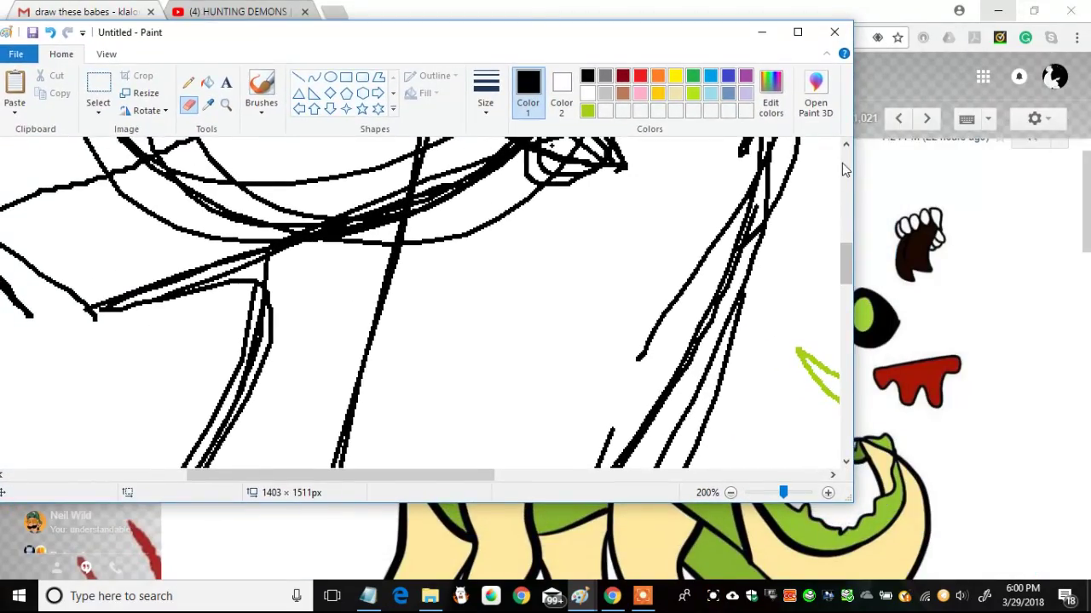
click(842, 162)
mouse_move(581, 597)
mouse_move(460, 524)
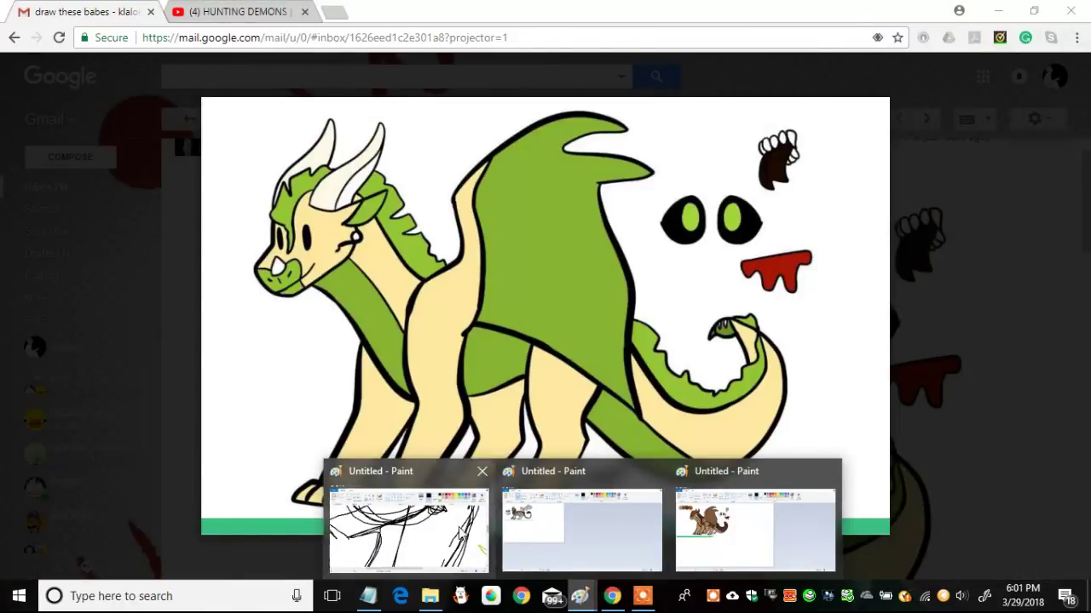
click(409, 528)
click(801, 36)
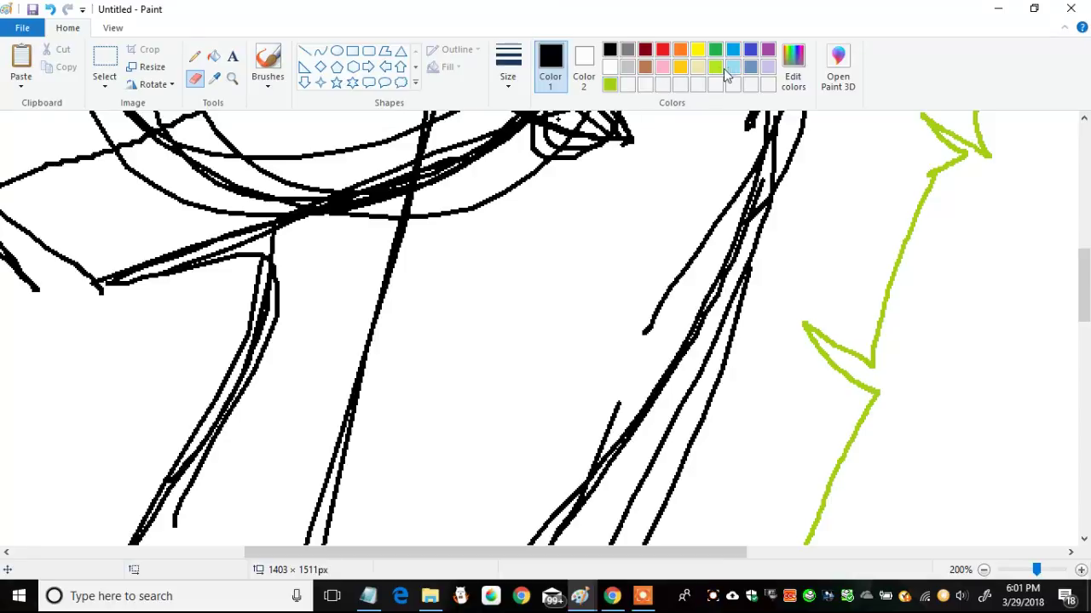
- Trace the rear edge of the front neck strip in dark lime with the Pencil, from the jaw down to the chest
click(195, 55)
scroll(409, 139, down, 1)
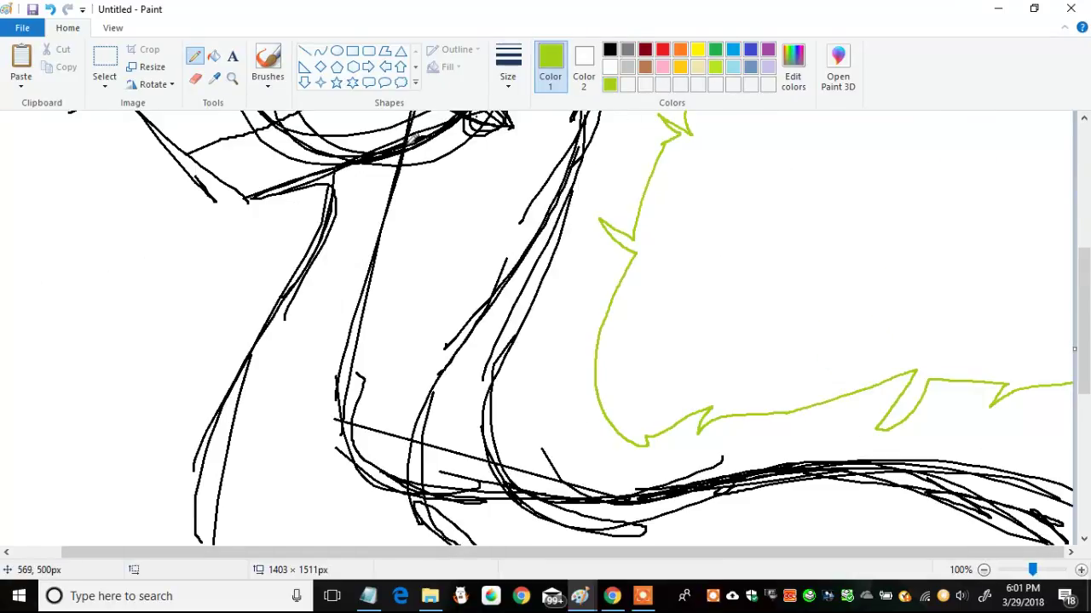
scroll(1076, 307, down, 5)
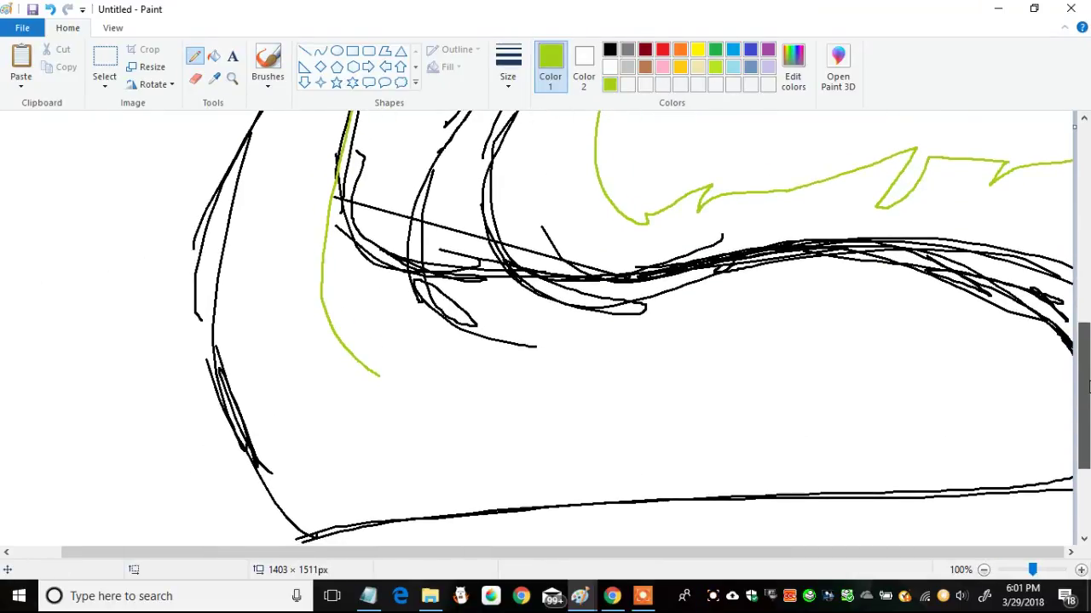
- Mix a custom tan drawing color with red 234, green 219 and blue 151
click(792, 68)
click(568, 236)
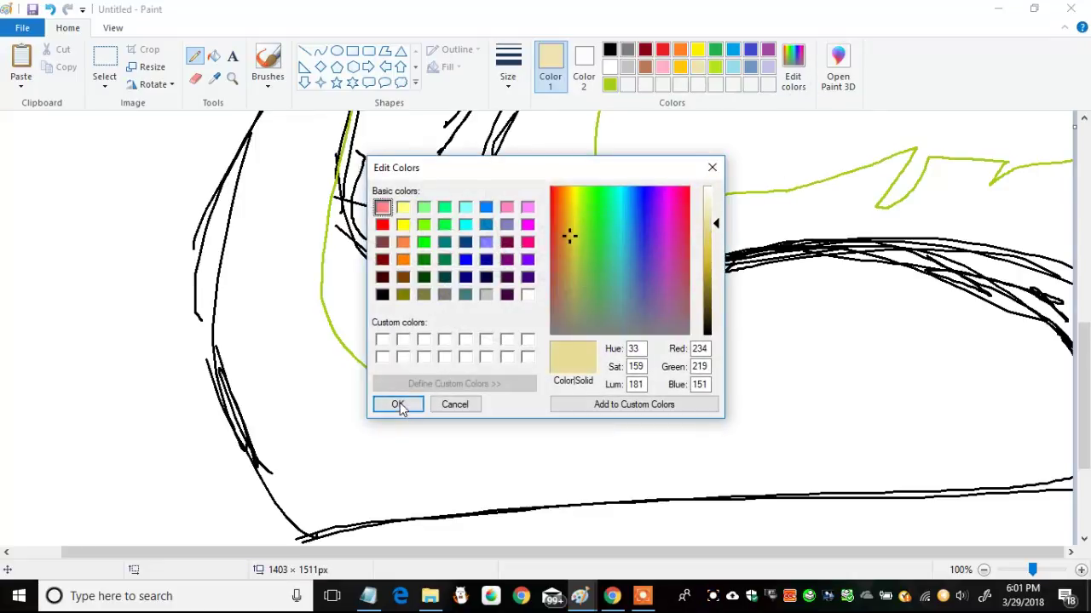
click(394, 404)
- Draw both edges of the near foreleg and the front edge of the far foreleg in tan
key(ctrl+z)
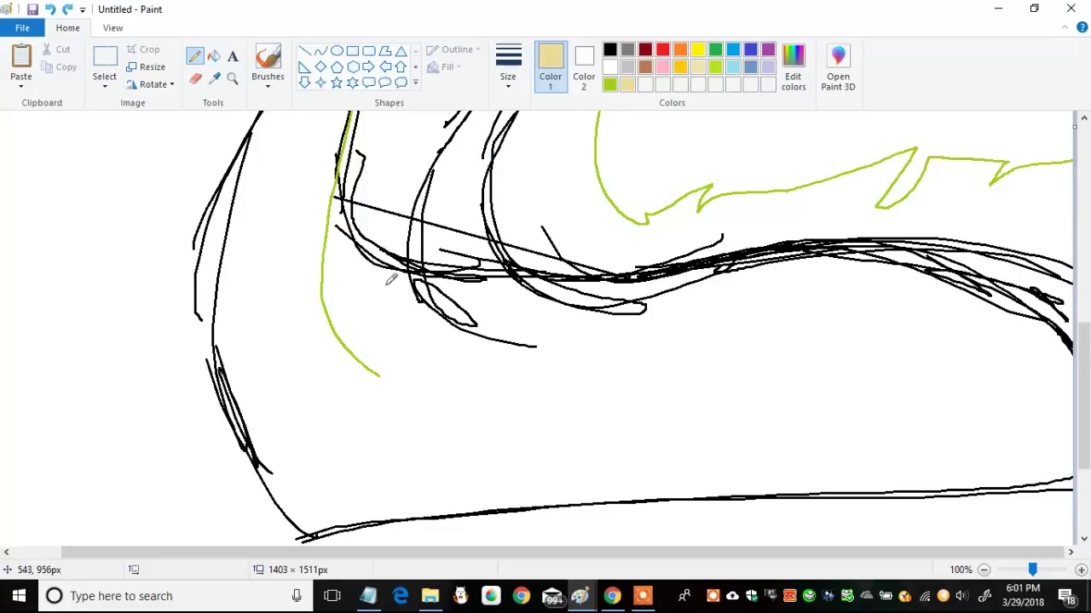
key(ctrl+z)
drag(347, 294, 376, 351)
drag(499, 317, 485, 569)
key(ctrl+z)
drag(512, 317, 431, 595)
key(ctrl+z)
key(ctrl+z)
drag(538, 317, 531, 396)
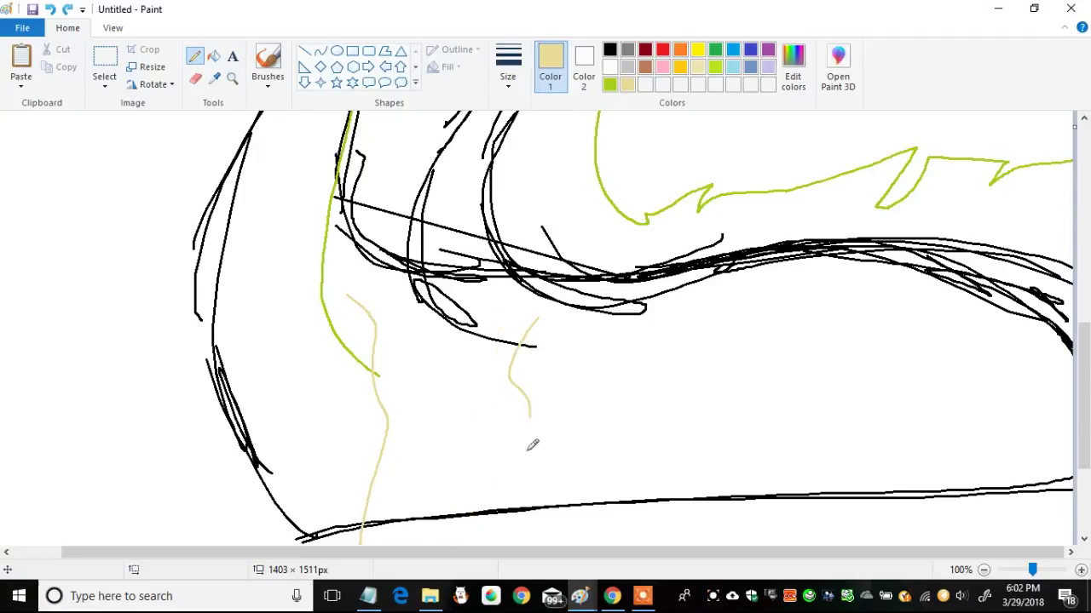
mouse_move(221, 271)
mouse_down()
mouse_move(266, 514)
mouse_move(196, 466)
mouse_up()
key(ctrl+z)
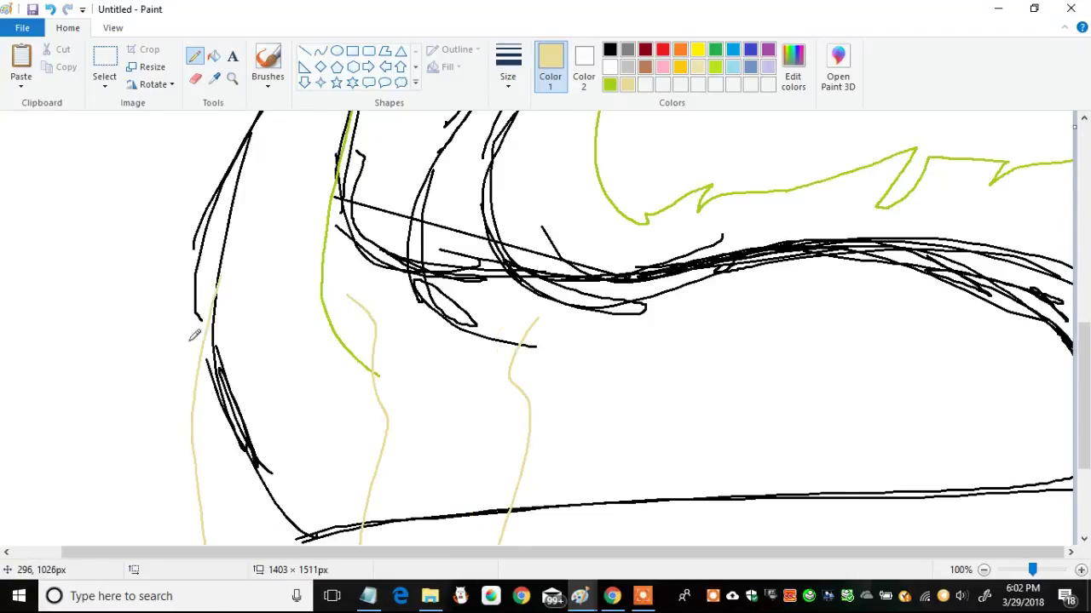
- Trace the front of the neck and chest in dark lime, curving underneath to the near foreleg's front edge
drag(1083, 361, 1068, 397)
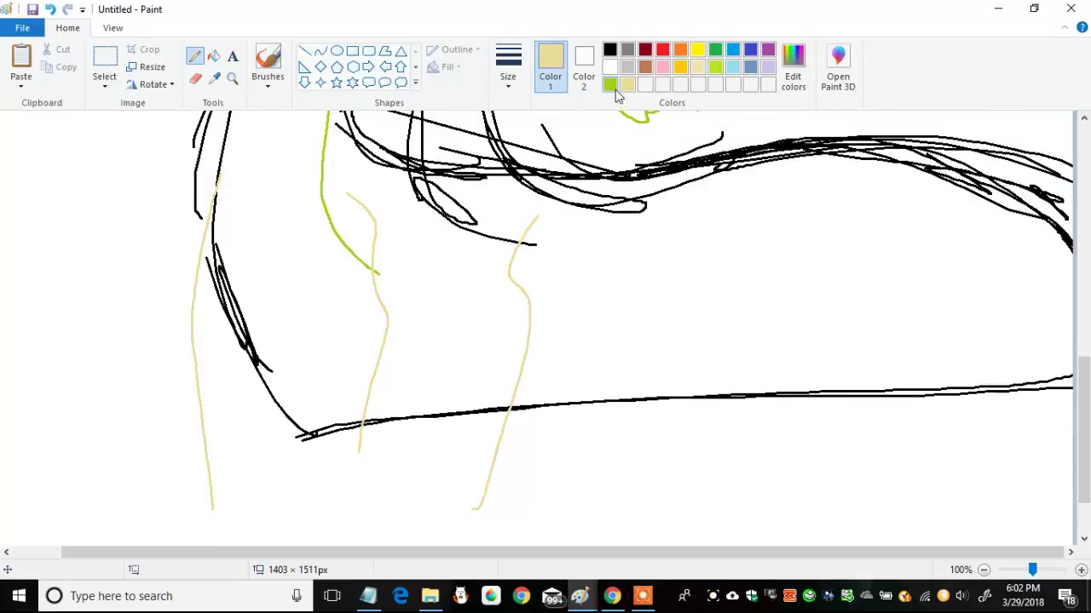
click(610, 86)
scroll(1064, 408, up, 7)
drag(254, 229, 211, 562)
scroll(218, 174, down, 7)
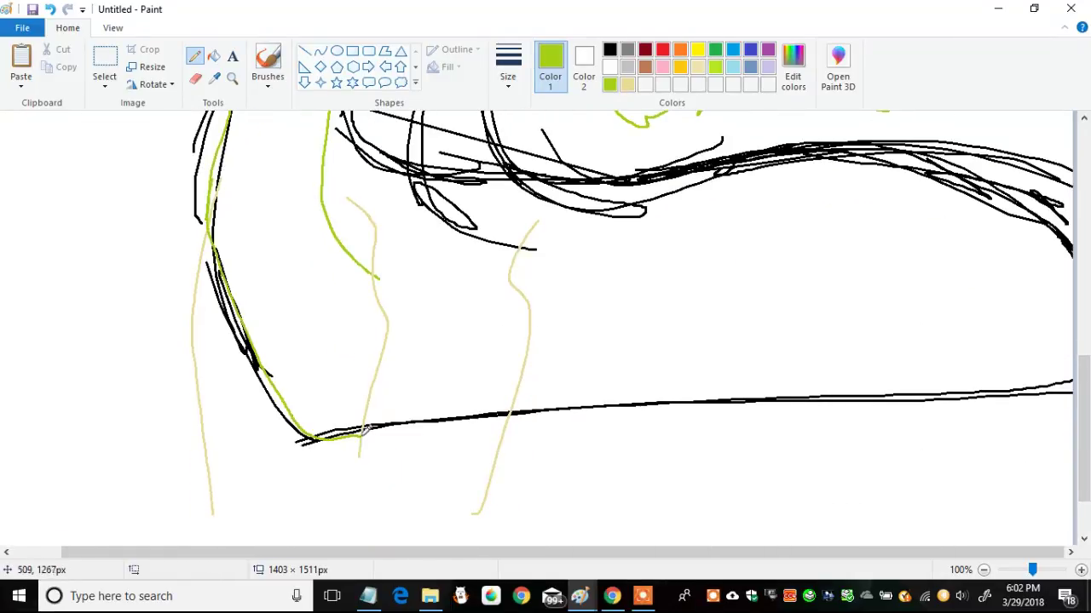
drag(357, 429, 363, 437)
- Draw a dark lime curve along the flank from the foreleg's rear edge back to the hindquarters
drag(582, 308, 955, 446)
key(ctrl+z)
mouse_move(512, 270)
mouse_down()
mouse_move(949, 391)
mouse_move(963, 424)
mouse_up()
- Trace the underside of the jaw in dark lime from the chin to the rear line of the throat
drag(1083, 414, 1081, 285)
click(1080, 569)
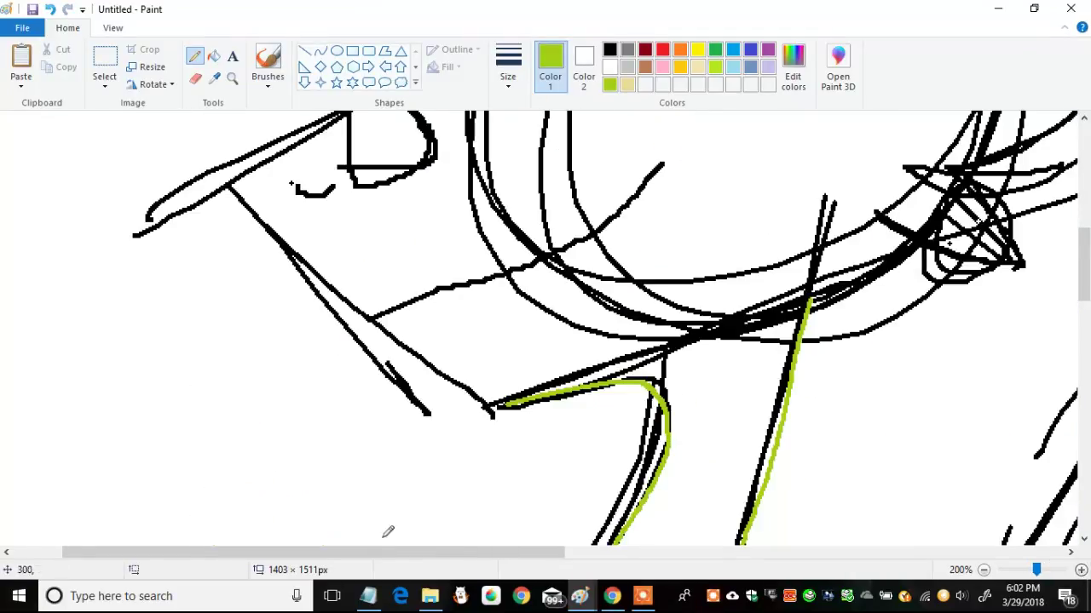
scroll(384, 530, right, 3)
key(ctrl+z)
mouse_move(514, 316)
mouse_down()
mouse_move(598, 290)
mouse_move(296, 407)
mouse_up()
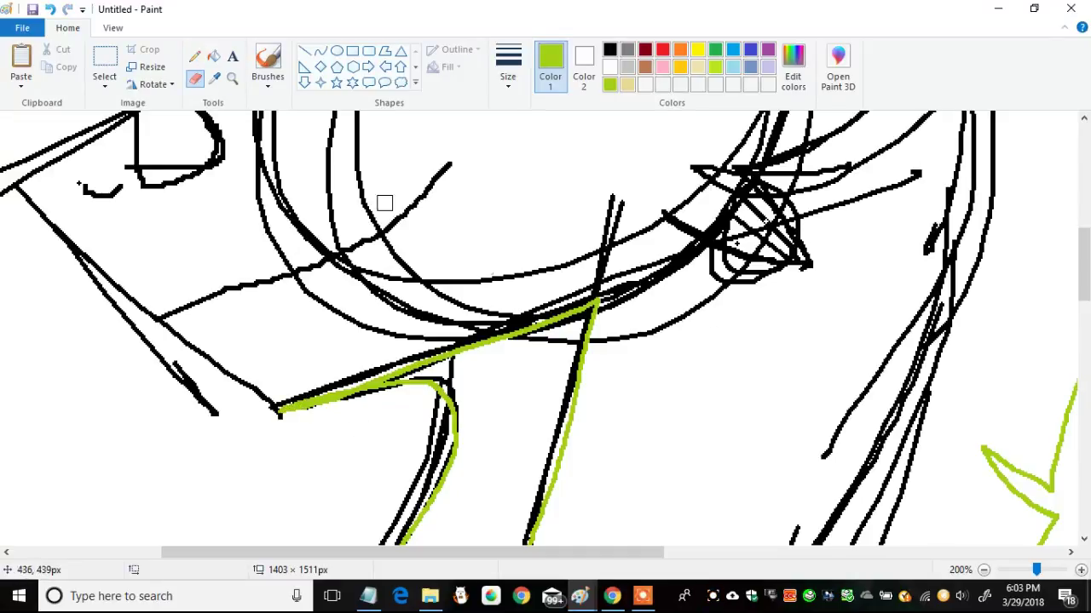
- Erase the black sketch lines along the throat, front neck and chest and at the start of the belly
click(610, 49)
mouse_move(542, 335)
mouse_down()
mouse_move(590, 331)
mouse_move(499, 355)
mouse_move(477, 410)
mouse_move(567, 410)
mouse_move(411, 504)
mouse_up()
scroll(412, 504, down, 5)
mouse_move(344, 227)
mouse_down()
mouse_move(219, 448)
mouse_move(463, 284)
mouse_up()
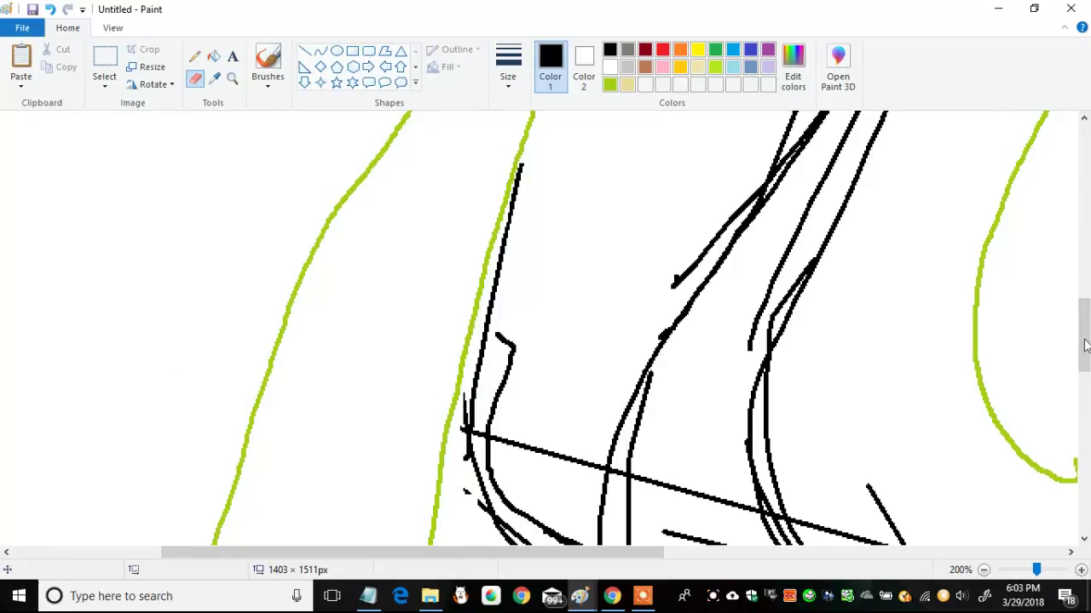
drag(1085, 345, 1085, 405)
mouse_move(217, 226)
mouse_down()
mouse_move(178, 276)
mouse_move(226, 448)
mouse_up()
scroll(1066, 432, down, 5)
mouse_move(288, 337)
mouse_down()
mouse_move(358, 490)
mouse_move(891, 441)
mouse_up()
drag(570, 552, 831, 537)
- Try to trace the belly line in dark lime from the foreleg back to the flank curve
click(195, 56)
click(610, 84)
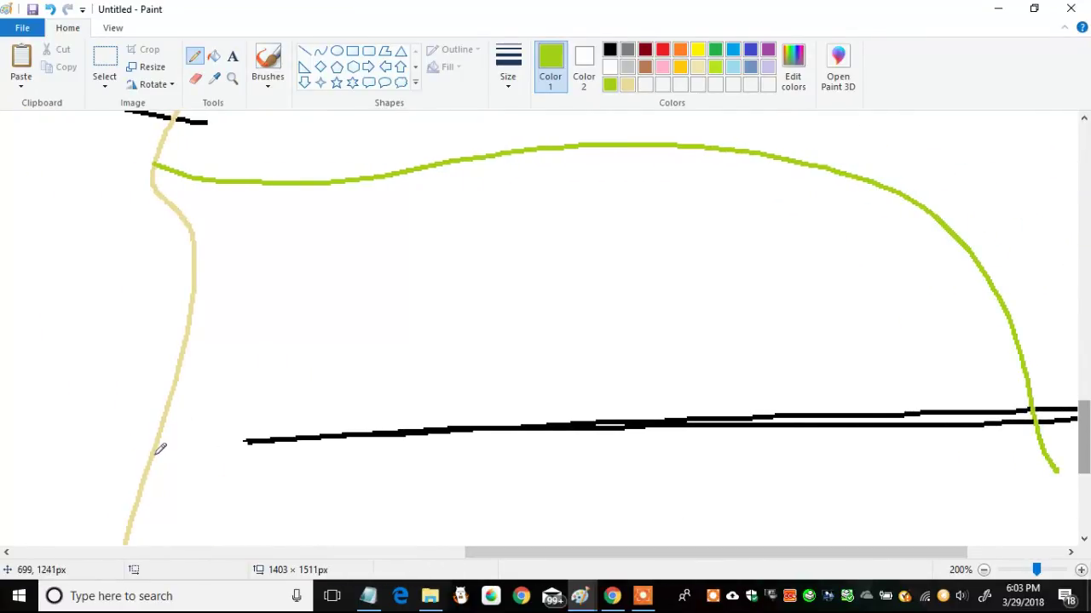
drag(160, 446, 1033, 415)
click(983, 569)
click(983, 569)
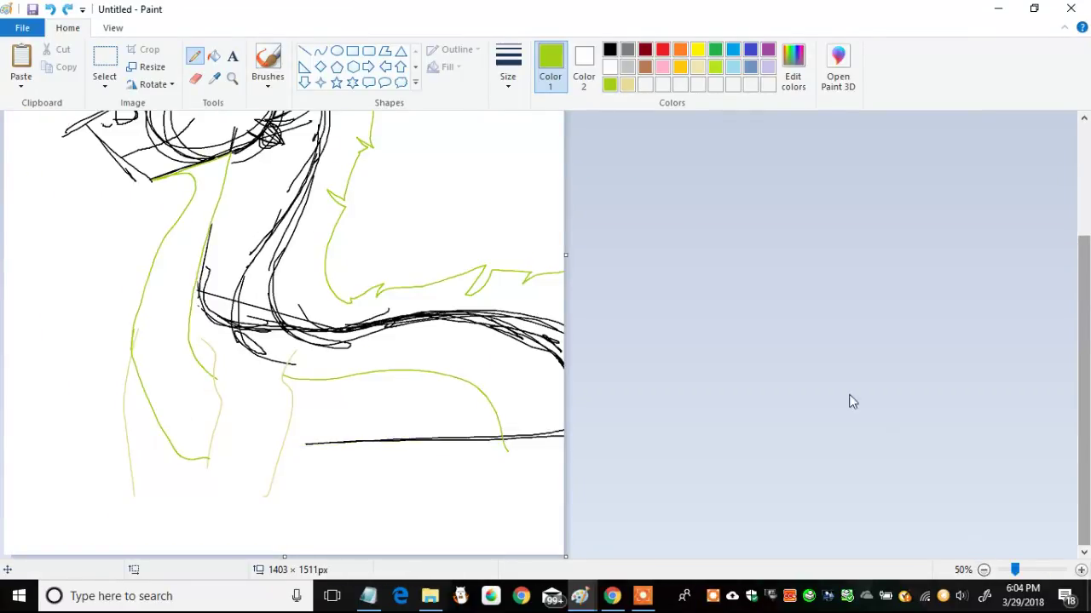
- Redraw the chest's lower edge and draw an arched belly line behind the foreleg in dark lime
click(231, 79)
click(171, 437)
click(196, 79)
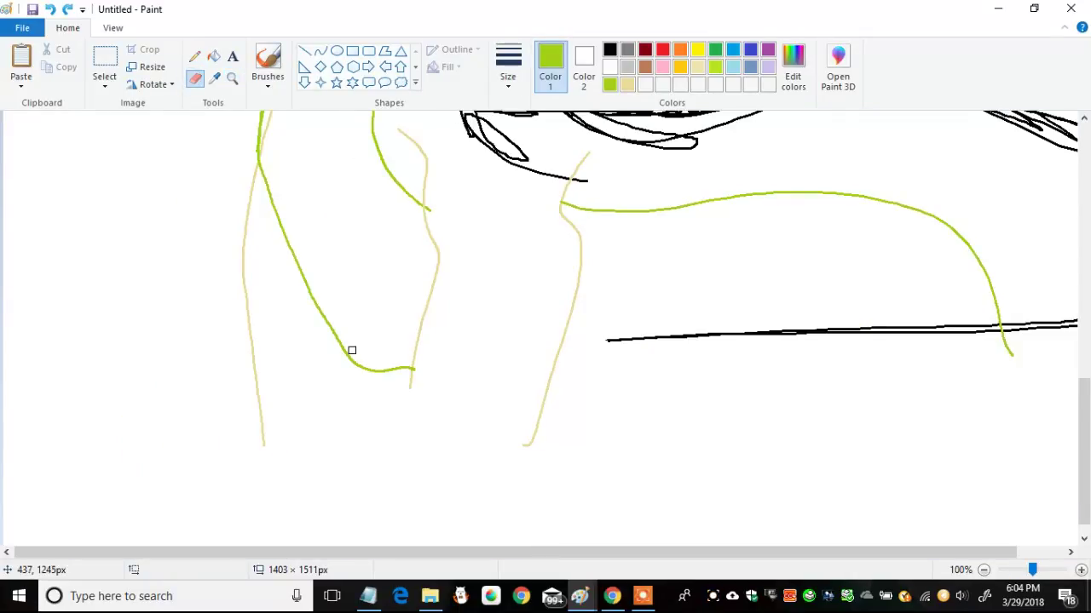
click(196, 56)
drag(333, 324, 403, 380)
drag(551, 374, 952, 408)
- Fill the outlined front neck and chest area with bright lime
drag(1083, 412, 1084, 367)
click(214, 57)
click(307, 242)
key(ctrl+z)
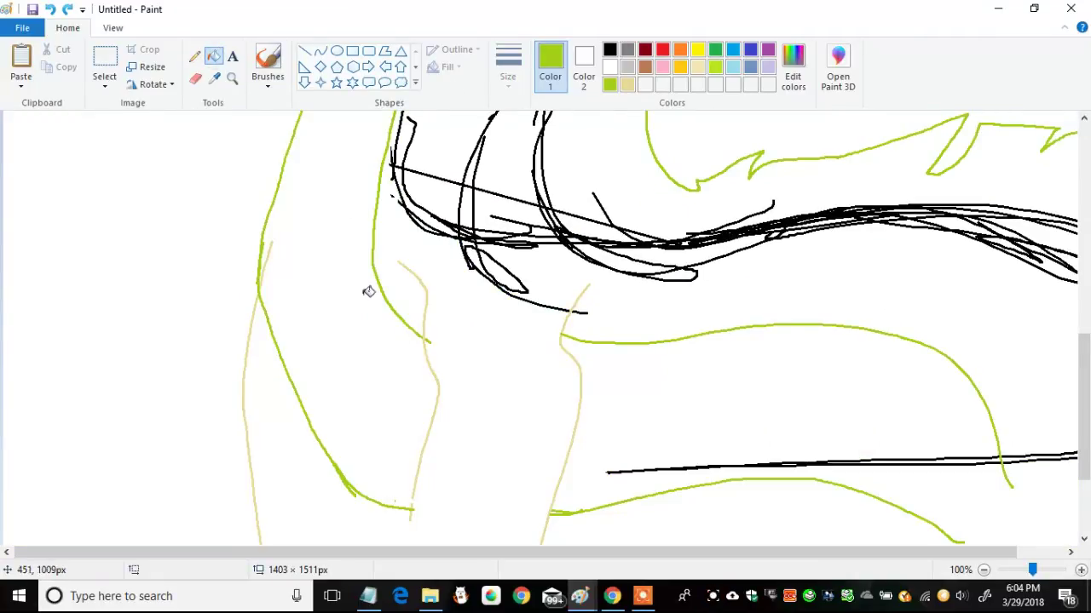
click(627, 85)
click(196, 57)
click(213, 56)
click(611, 85)
click(341, 298)
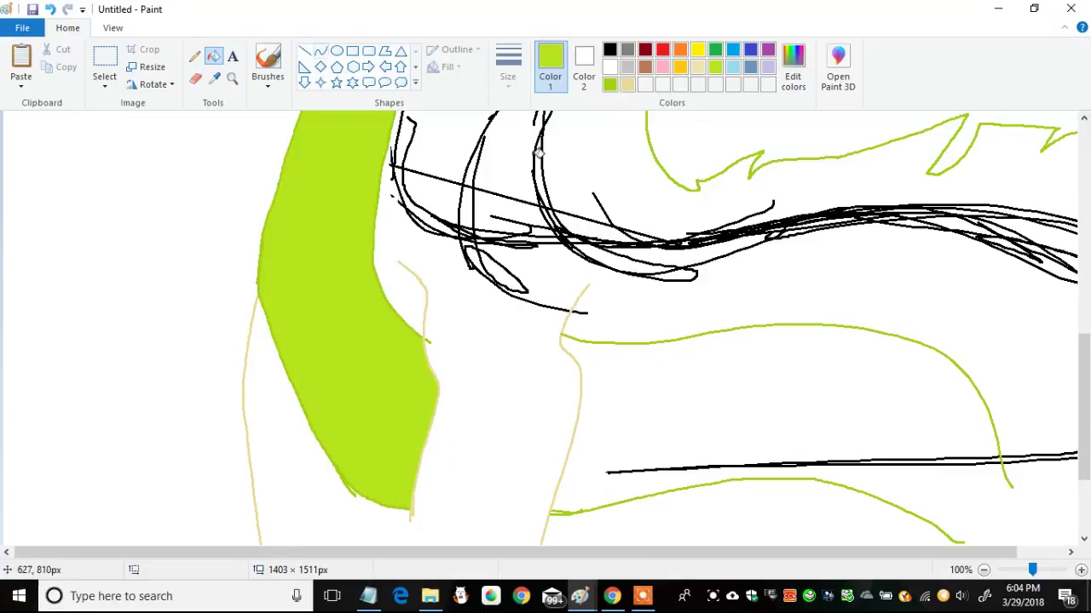
- Draw the hind leg's front edge in tan, crossing the rear ends of the flank and belly lines
scroll(1054, 491, up, 3)
scroll(1055, 491, down, 6)
mouse_move(1052, 484)
mouse_down()
mouse_move(1067, 453)
mouse_move(1067, 473)
mouse_up()
drag(643, 552, 692, 546)
click(195, 56)
click(627, 84)
drag(928, 267, 849, 510)
key(ctrl+z)
drag(942, 261, 905, 596)
- Erase the leftover black sketch strokes around the horn tips and beyond the tip of the snout
scroll(1065, 399, up, 10)
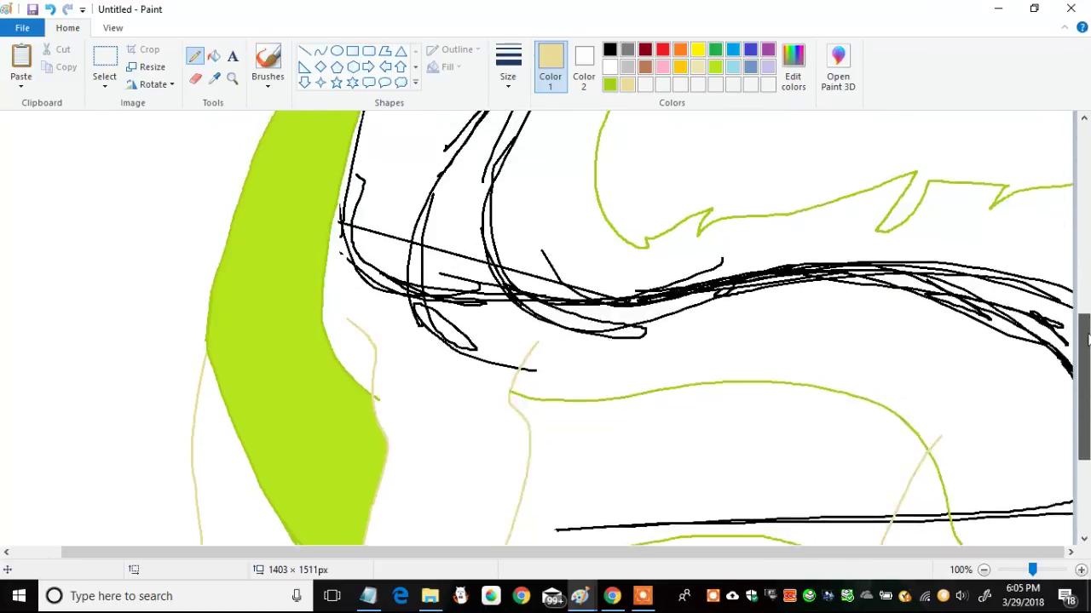
click(609, 49)
click(195, 77)
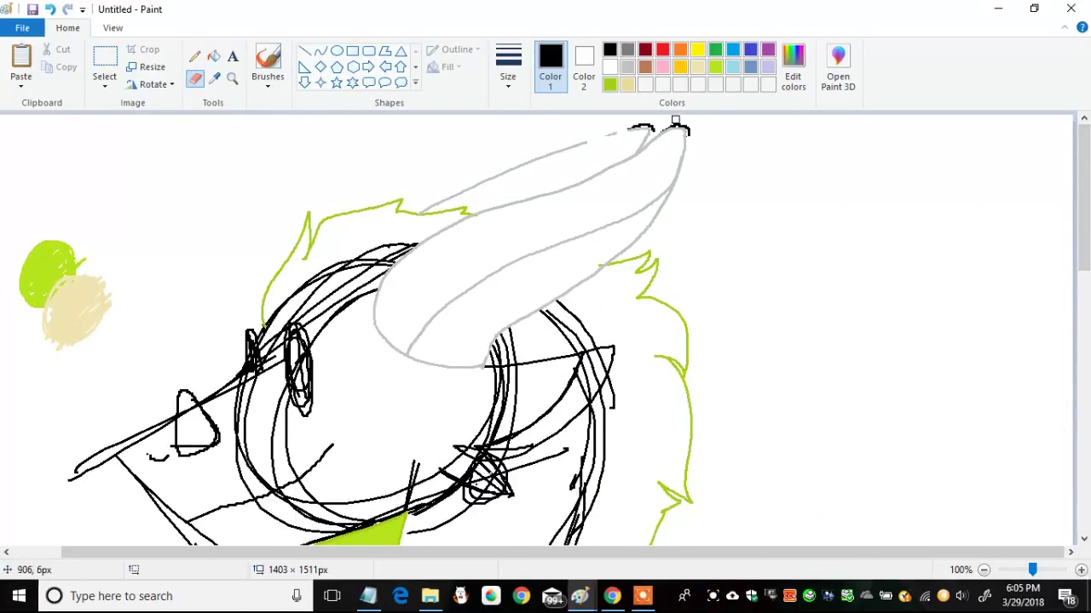
drag(64, 466, 86, 429)
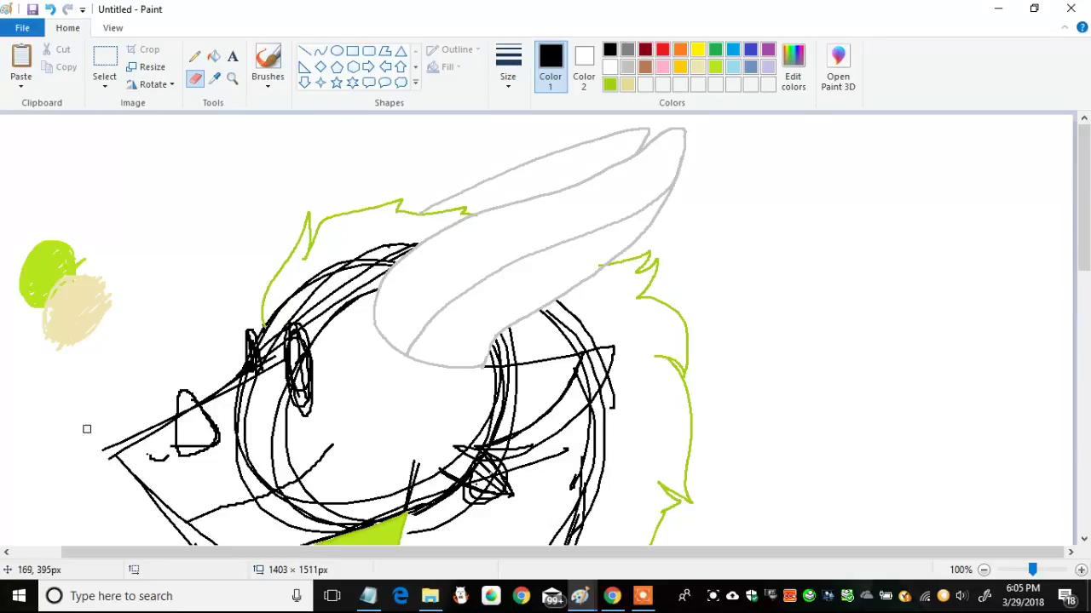
- Trace the triangular nose horn in light gray and erase its black sketch lines
scroll(121, 431, down, 3)
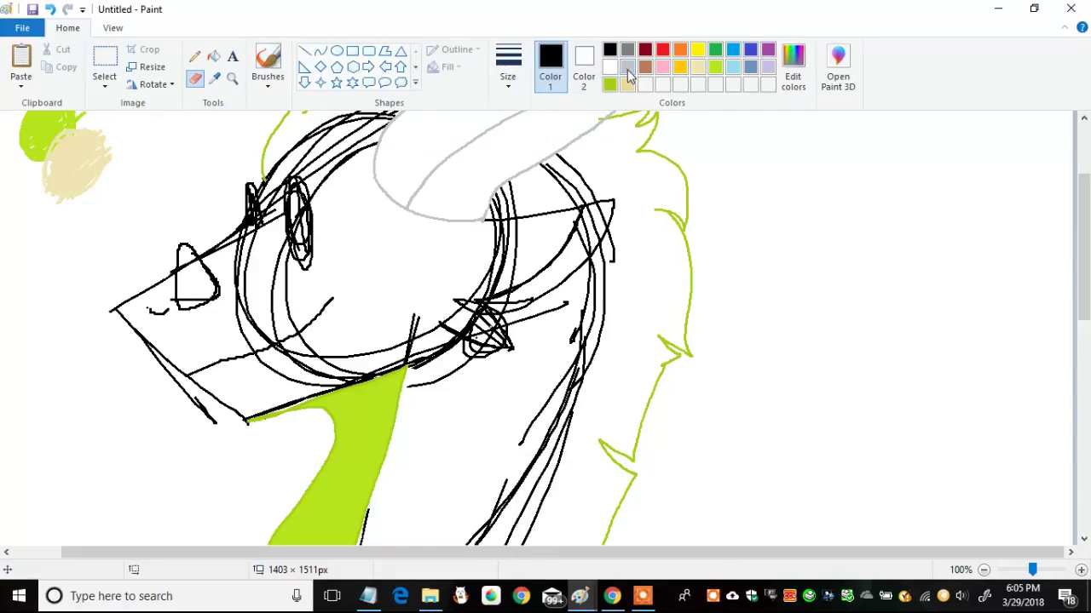
click(627, 68)
drag(180, 298, 223, 264)
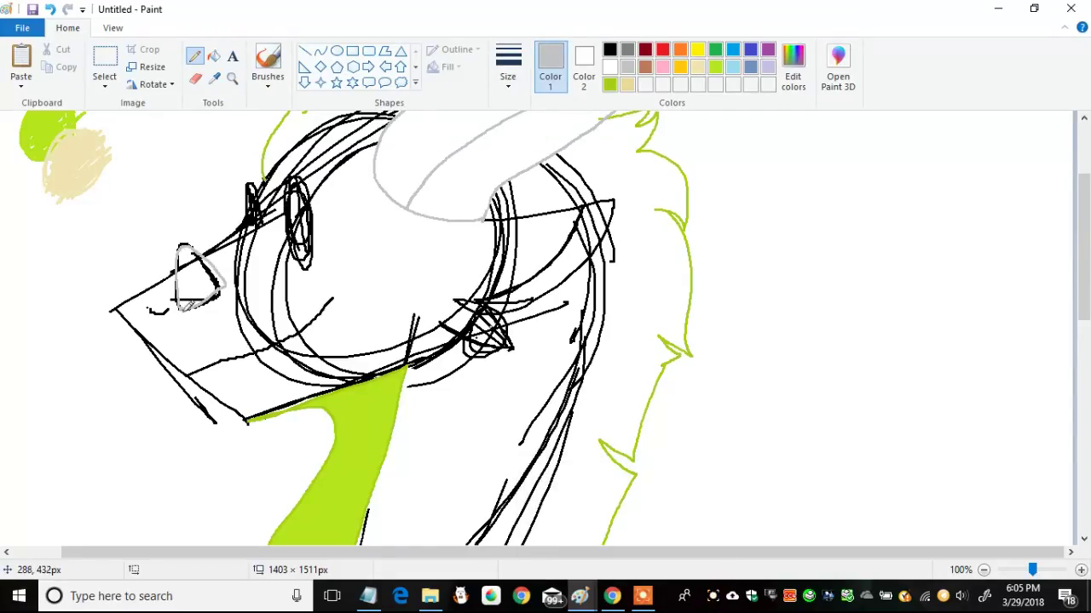
click(196, 78)
click(610, 50)
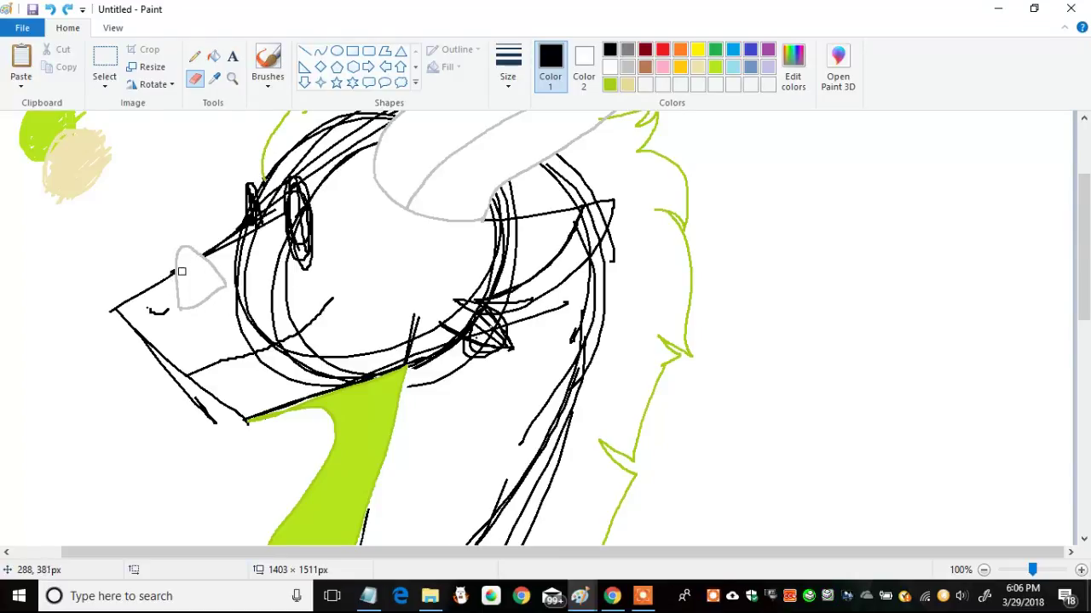
- Draw the nostril and a curved muzzle edge from the nose horn across the cheek to the jaw in dark lime
click(611, 84)
click(195, 56)
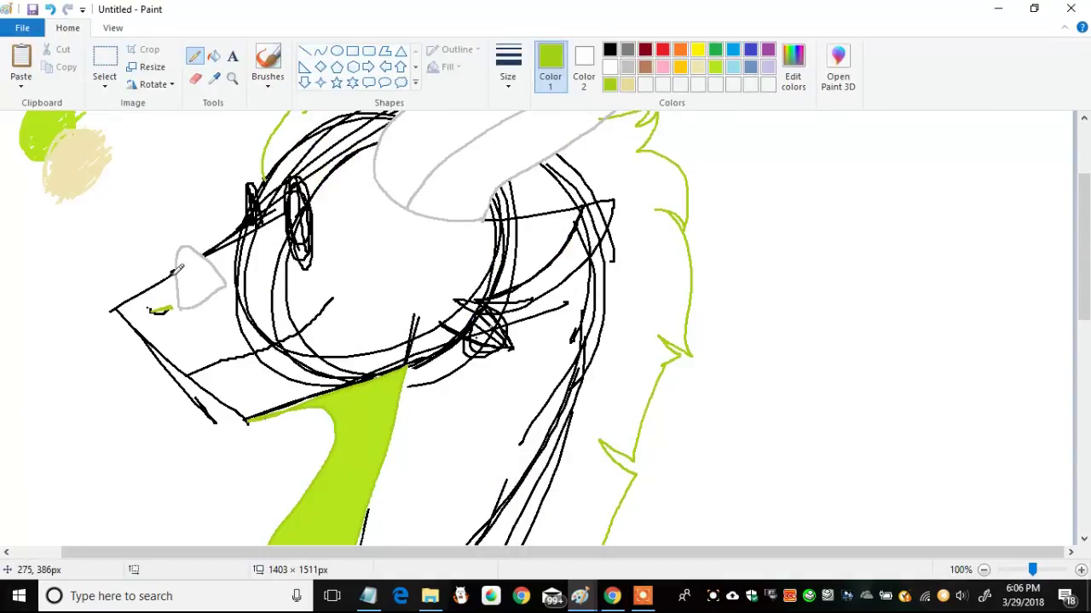
mouse_move(175, 308)
mouse_down()
mouse_move(375, 358)
mouse_move(372, 379)
mouse_up()
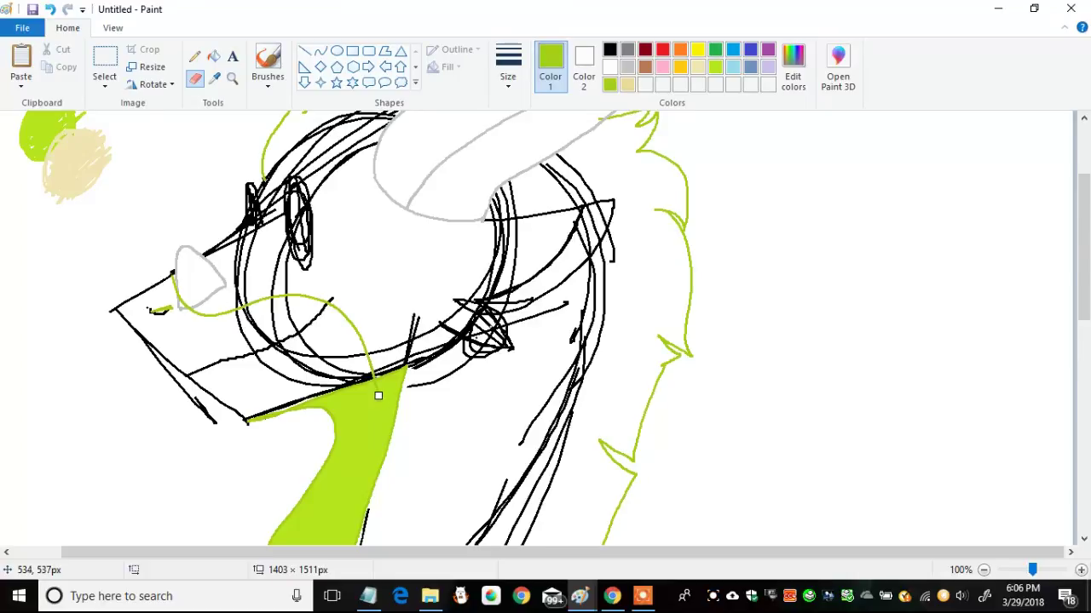
- Trace the snout and chin outline and the mouth line up to the cheek in dark lime
click(196, 57)
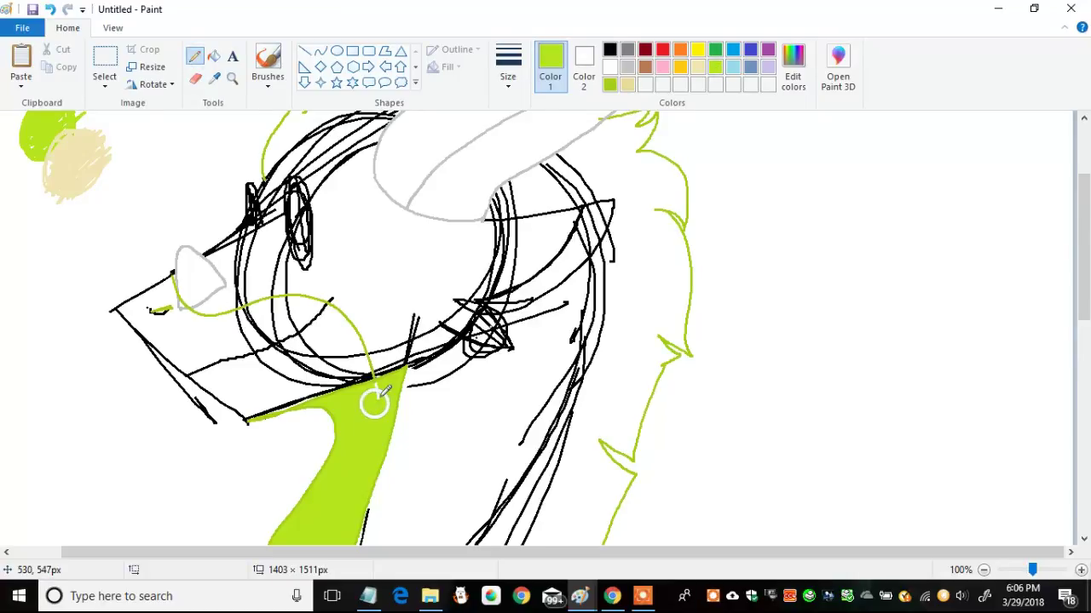
mouse_move(175, 274)
mouse_down()
mouse_move(117, 307)
mouse_move(247, 420)
mouse_up()
drag(264, 359, 348, 301)
key(ctrl+z)
mouse_move(191, 374)
mouse_down()
mouse_move(238, 361)
mouse_move(322, 304)
mouse_up()
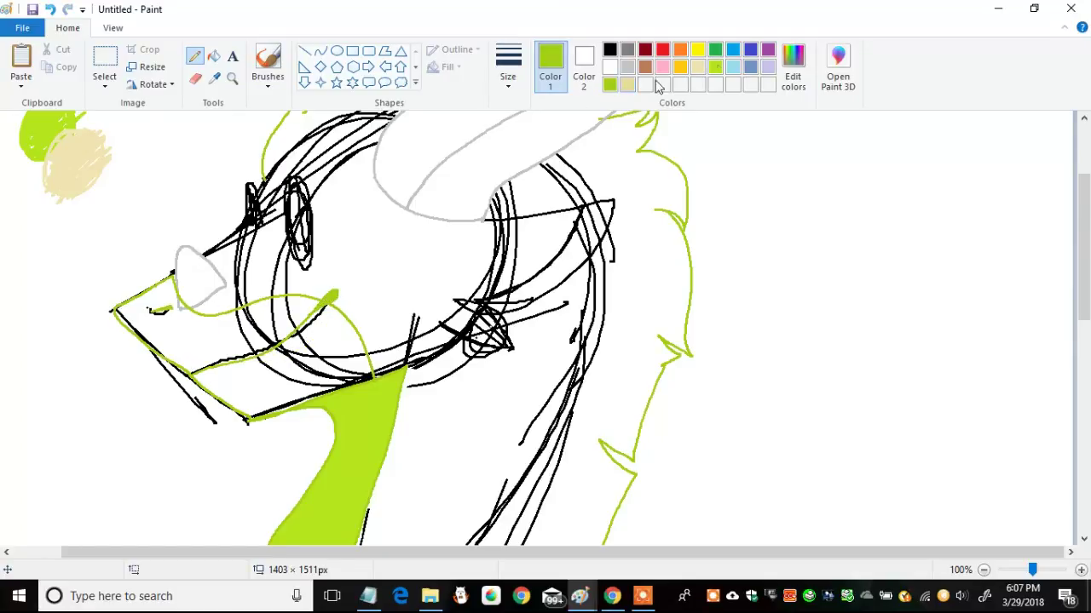
- Erase the black sketch lines around the snout and inside the muzzle and jaw
click(610, 49)
click(195, 77)
mouse_move(114, 290)
mouse_down()
mouse_move(168, 384)
mouse_move(264, 414)
mouse_up()
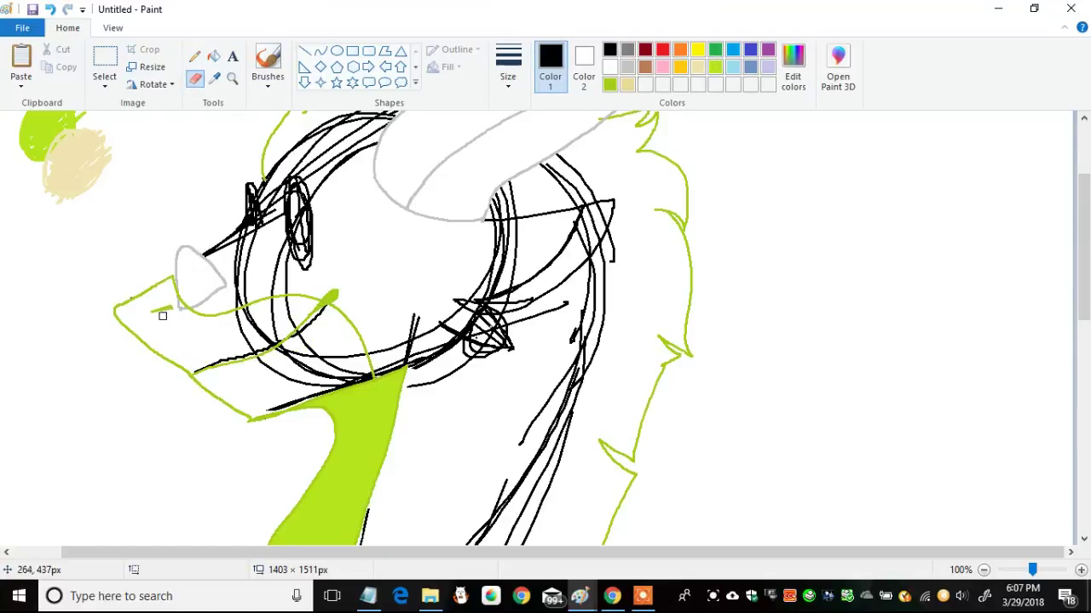
mouse_move(219, 339)
mouse_down()
mouse_move(269, 336)
mouse_move(340, 366)
mouse_up()
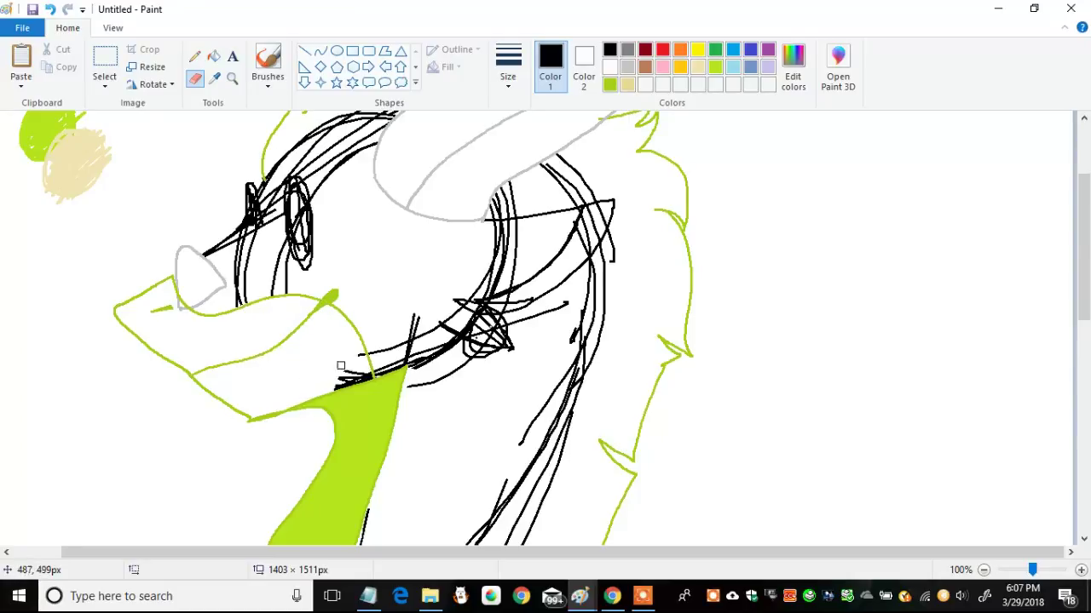
- Fill the upper muzzle and the lower jaw with bright lime
click(610, 85)
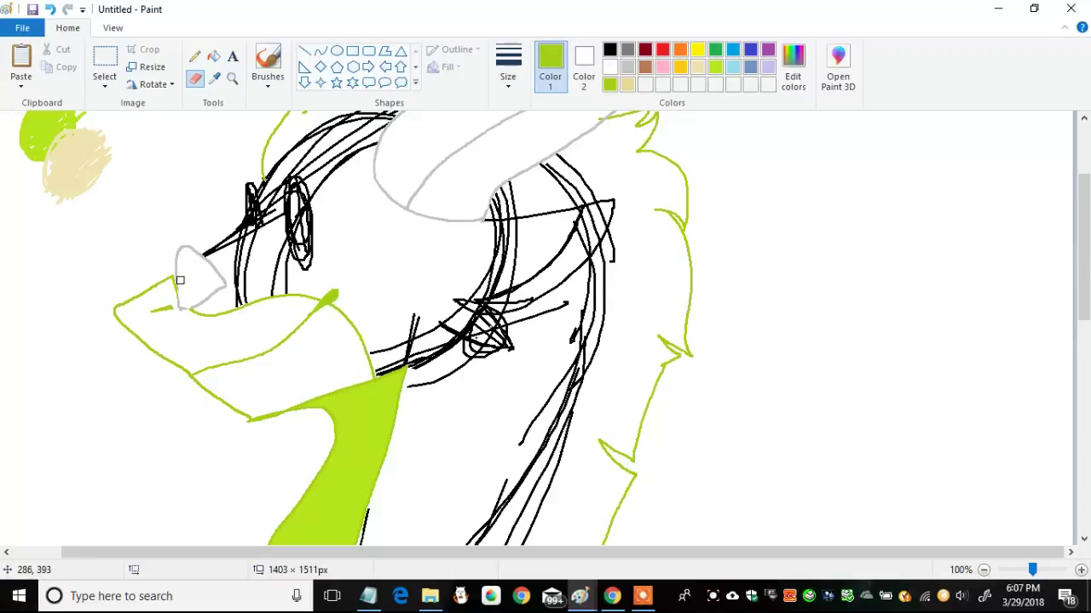
click(194, 55)
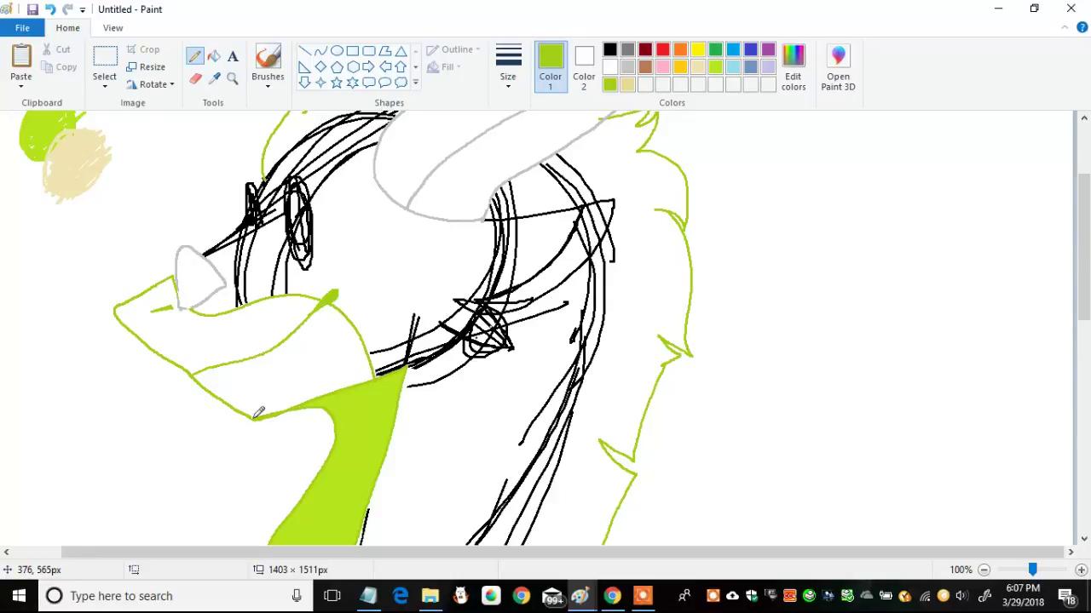
click(213, 56)
click(247, 328)
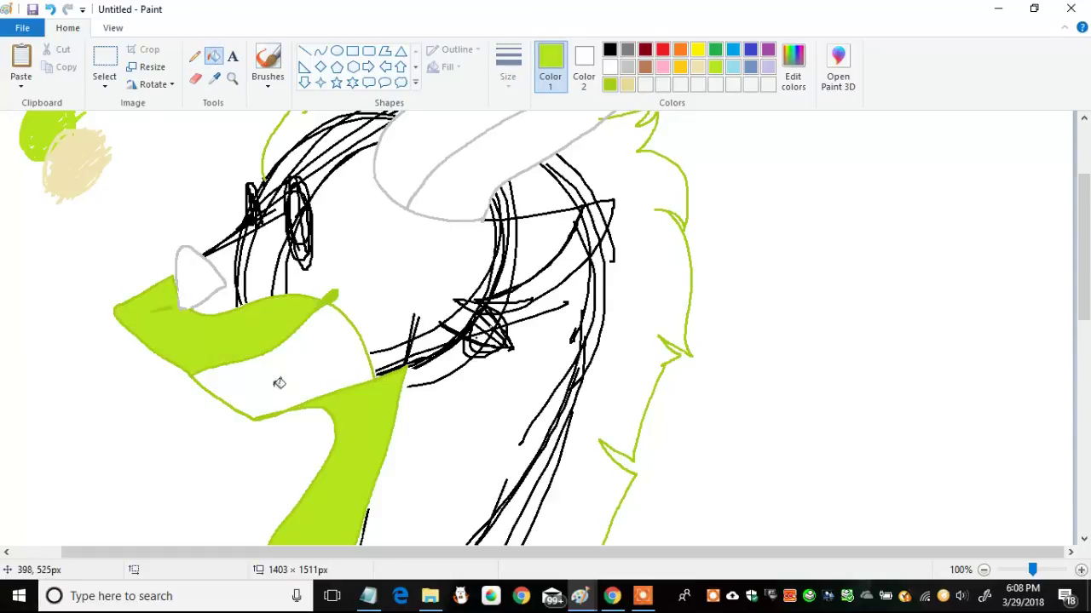
click(275, 383)
- Mix a custom shade of light gray and fill the head horns and the nose horn with it
drag(1083, 295, 1083, 253)
click(627, 67)
click(794, 81)
drag(717, 221, 717, 214)
click(403, 403)
click(460, 238)
click(504, 273)
click(529, 154)
click(204, 406)
- Erase the black belly sketch line between the legs and the lime line ends extending past the hind leg's edge
drag(1080, 254, 1079, 483)
click(195, 78)
click(610, 49)
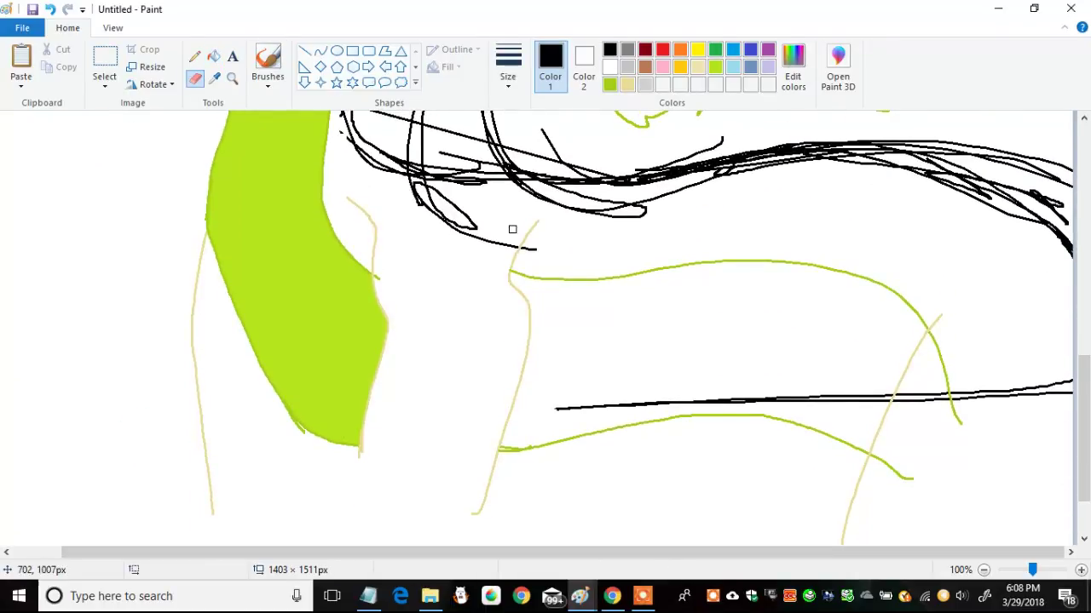
drag(611, 405, 956, 397)
click(609, 85)
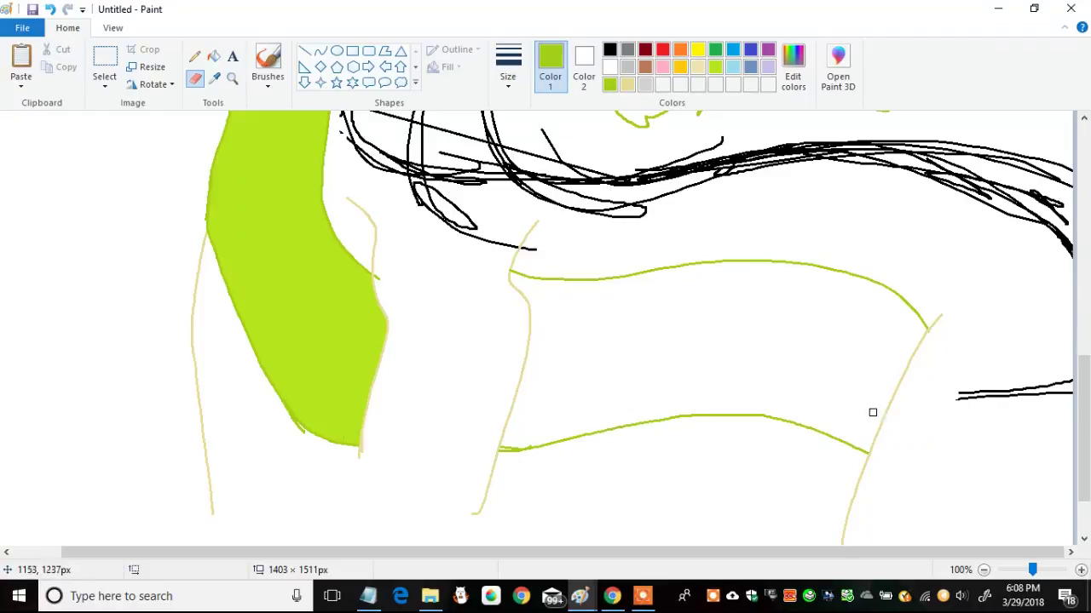
- Fill the belly area between the foreleg and hind leg with bright lime
click(714, 67)
click(212, 56)
click(565, 334)
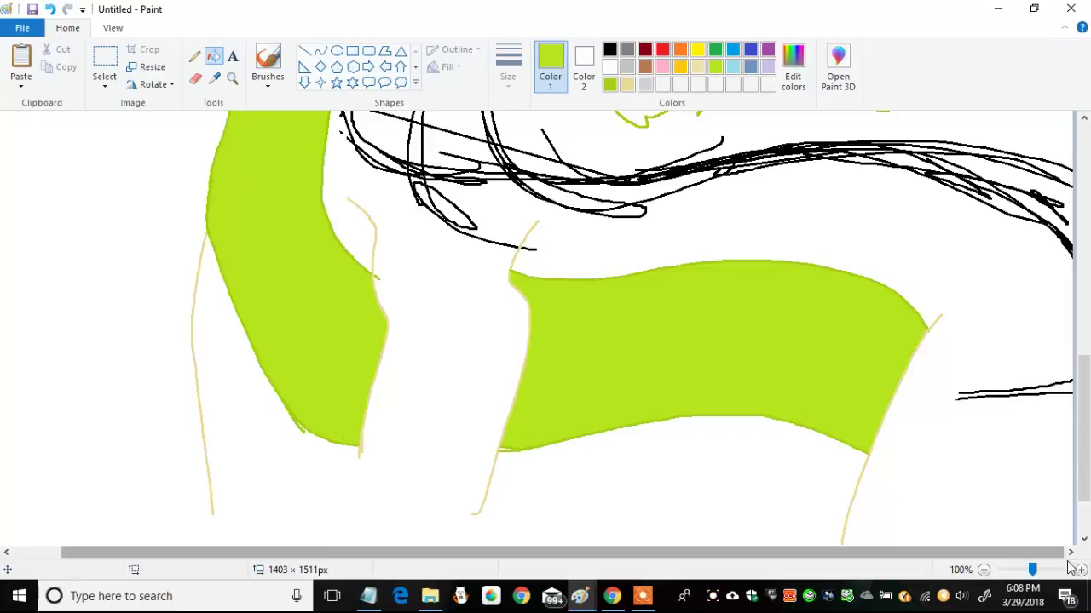
- Clean up the stray lime line ends and white gap at the belly's lower corner beside the foreleg
click(1080, 570)
click(1081, 570)
click(1080, 570)
drag(286, 552, 694, 552)
drag(1084, 375, 1084, 459)
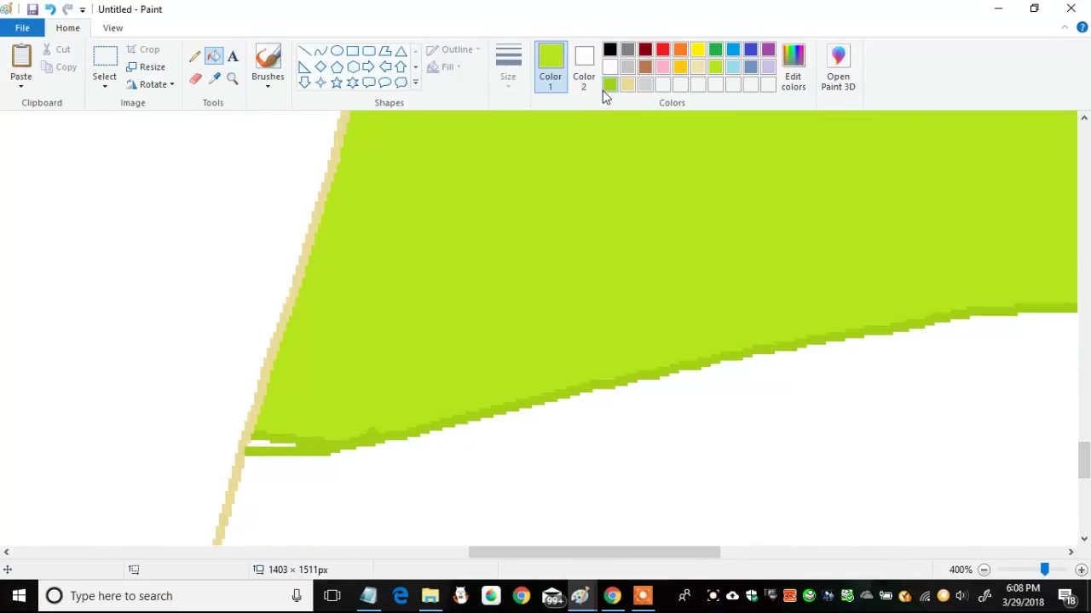
click(609, 84)
click(196, 79)
mouse_move(282, 443)
mouse_down()
mouse_move(302, 428)
mouse_move(369, 422)
mouse_move(270, 438)
mouse_up()
click(195, 57)
- Erase the lime crest line end overlapping the large horn's lower edge and retouch the horn in gray
click(983, 570)
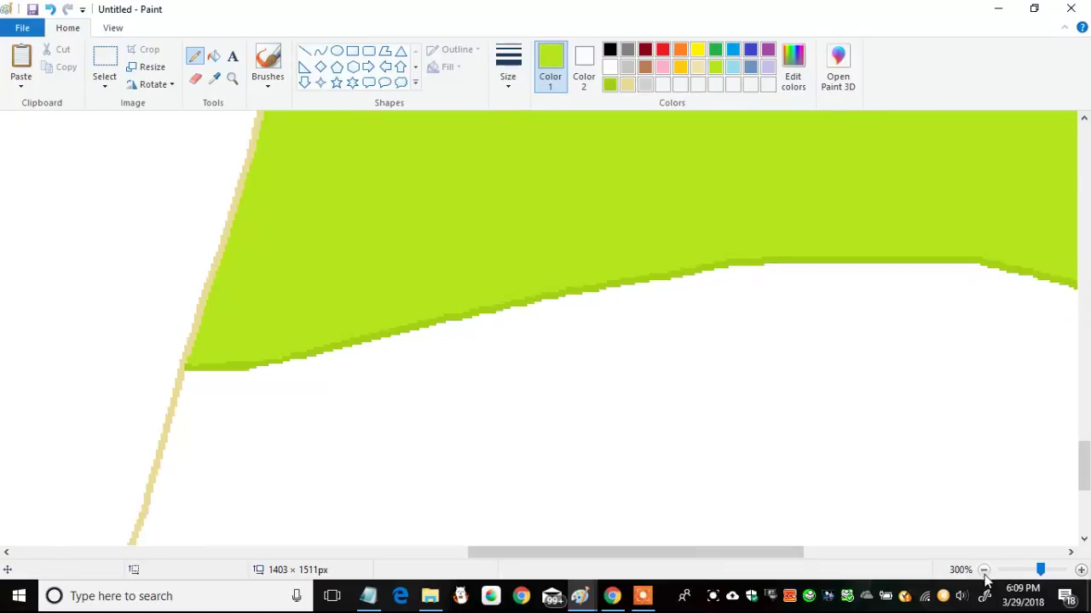
click(982, 570)
drag(1083, 473, 1084, 179)
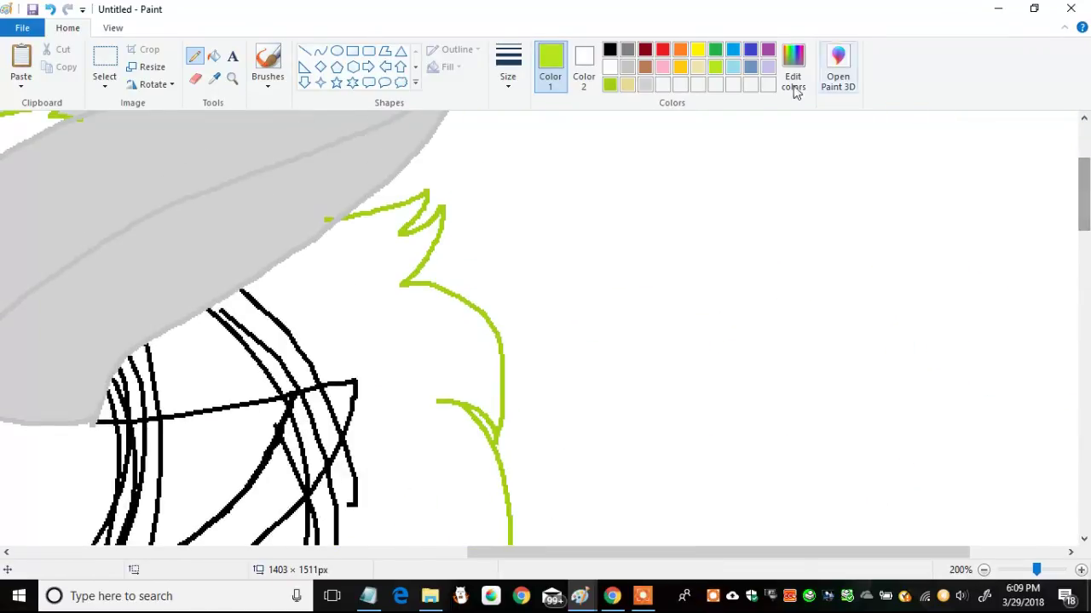
click(196, 78)
click(645, 84)
click(195, 56)
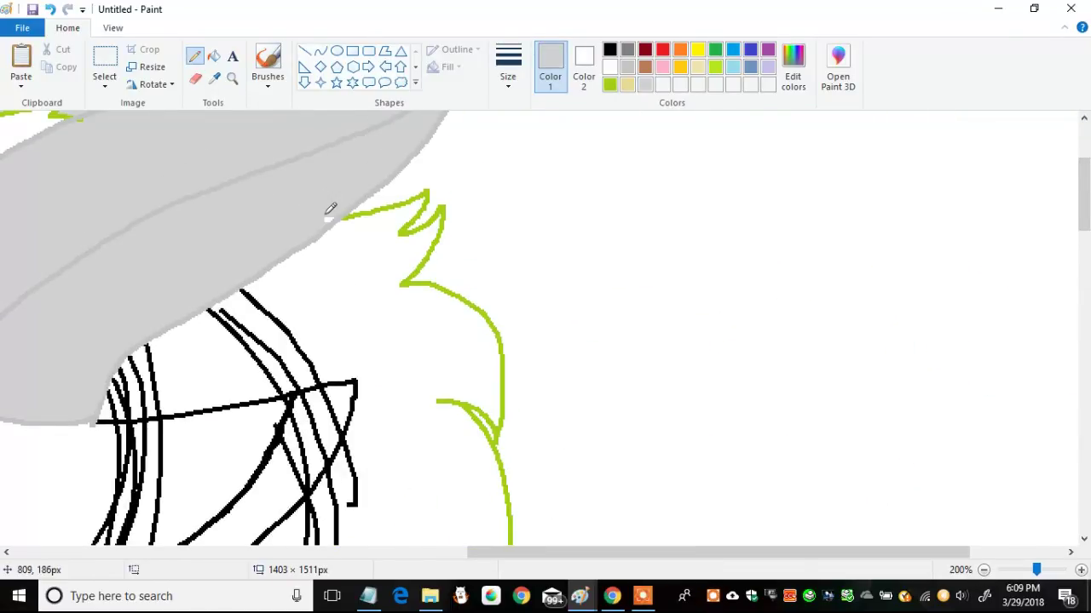
drag(543, 554, 408, 554)
click(629, 68)
- Retouch the lime crest line and the gray horn edge where they meet at the base of the rear horn
click(195, 78)
scroll(1031, 334, up, 3)
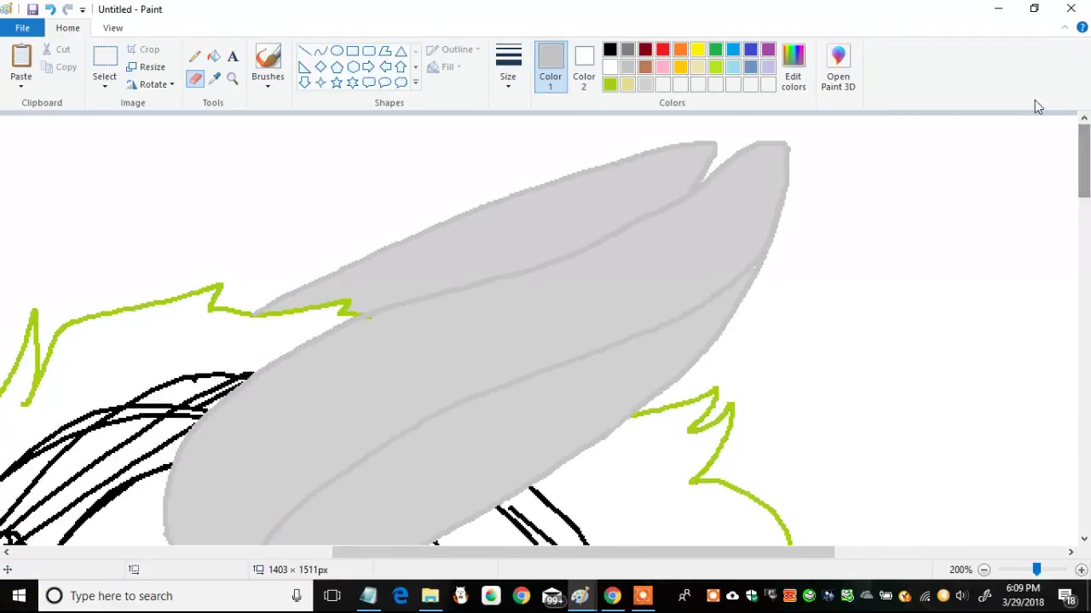
click(195, 56)
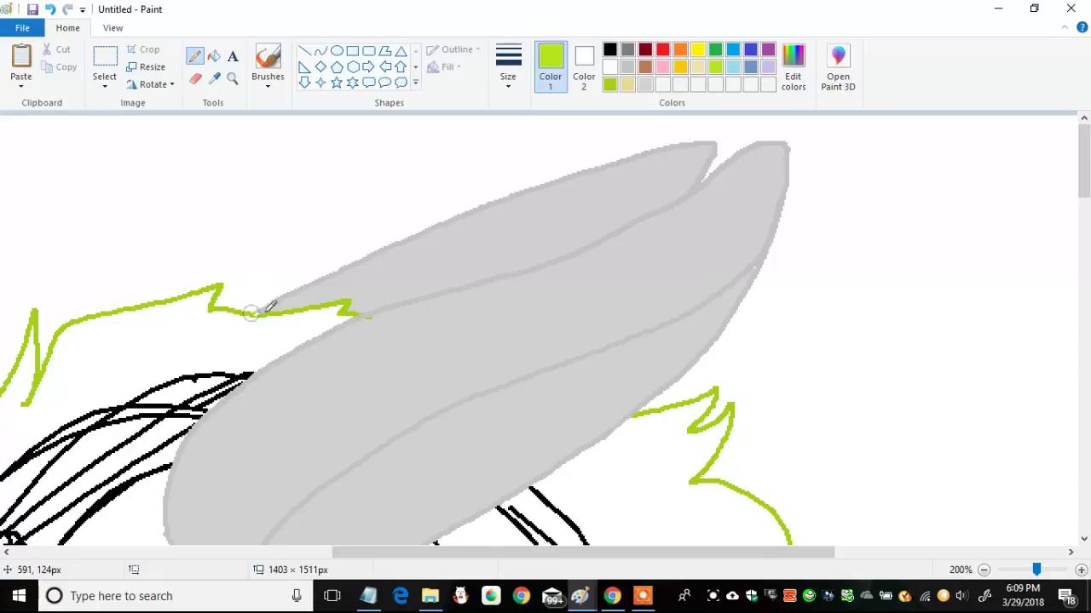
click(645, 85)
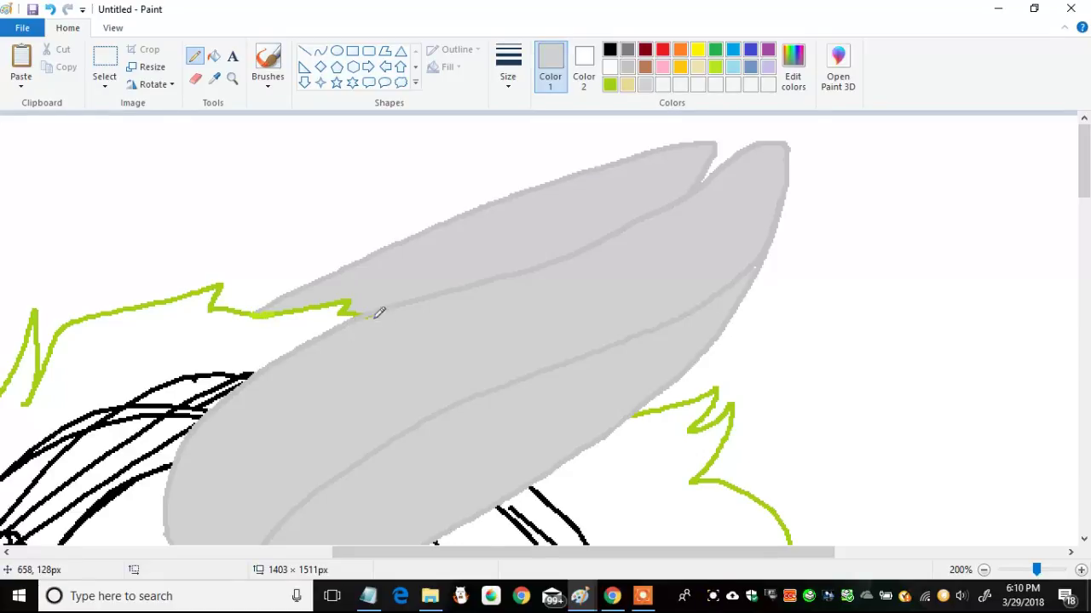
- Trace the head's outline in tan from the brow over the top and down the back of the head
scroll(362, 421, left, 3)
scroll(363, 421, down, 3)
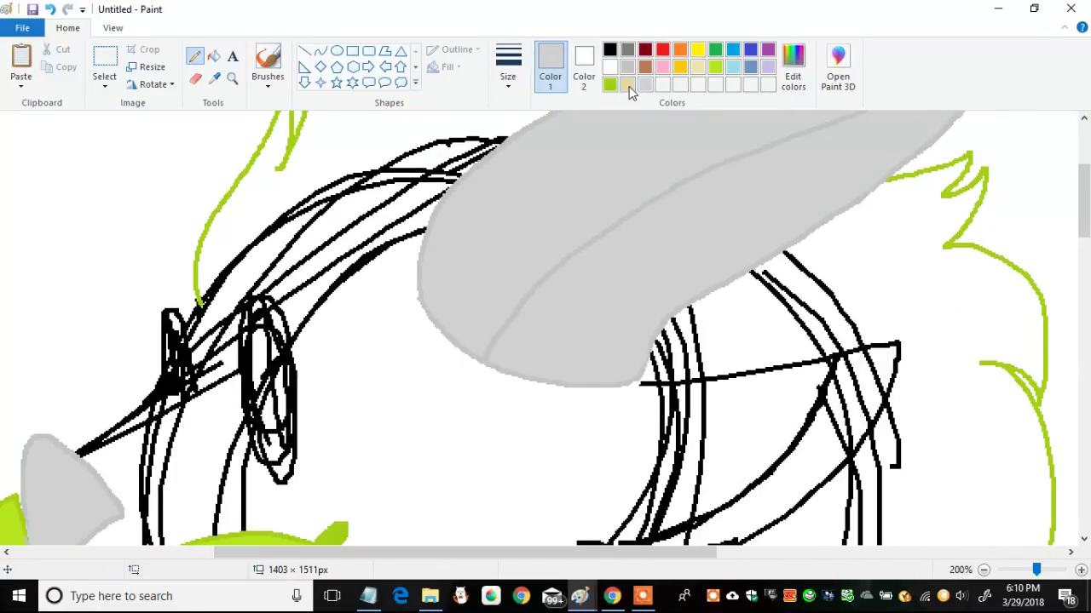
drag(424, 553, 383, 553)
mouse_move(567, 161)
mouse_down()
mouse_move(487, 159)
mouse_move(308, 283)
mouse_move(194, 428)
mouse_up()
drag(519, 555, 645, 555)
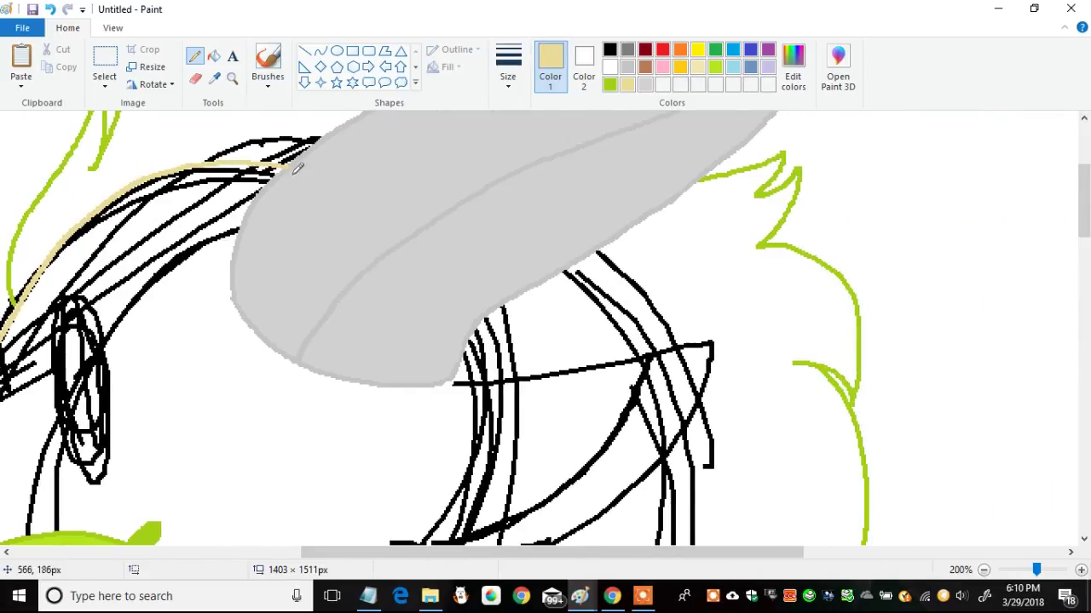
click(195, 79)
click(194, 57)
drag(256, 158, 677, 571)
- Cover the tan line crossing the large horn with the horn's gray shades
click(628, 67)
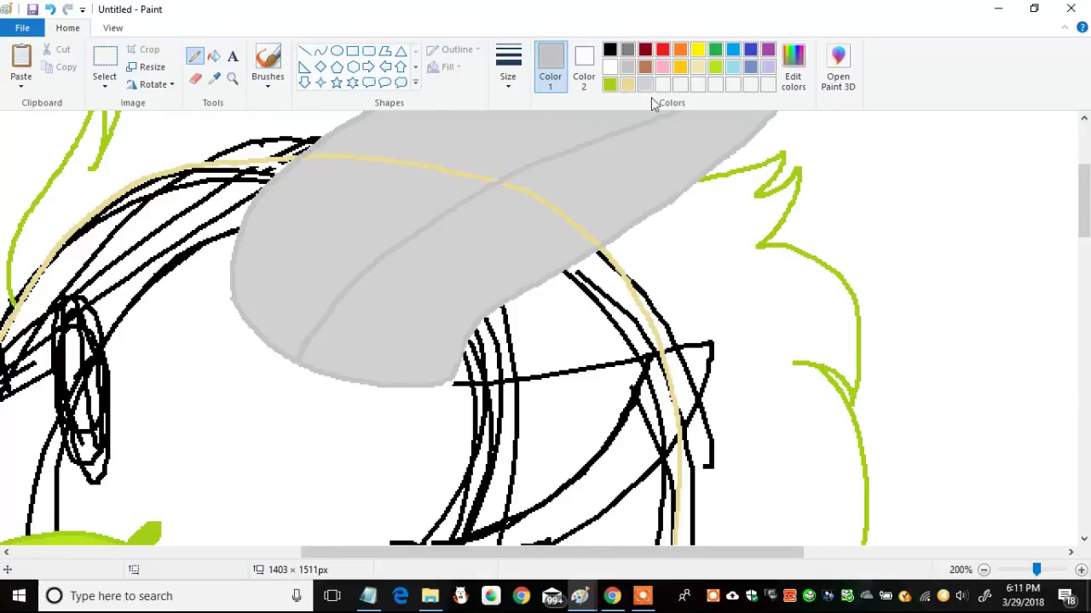
click(213, 56)
click(441, 166)
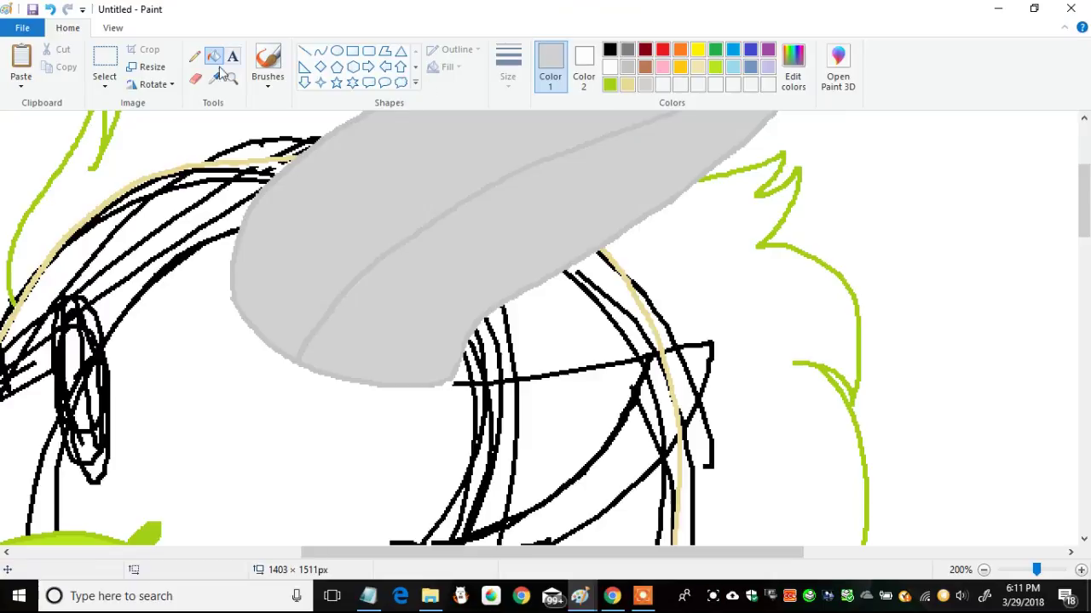
- Trace the ear's front edges and the cheek spike in tan and erase the black sketch lines around the ear
click(194, 56)
click(627, 85)
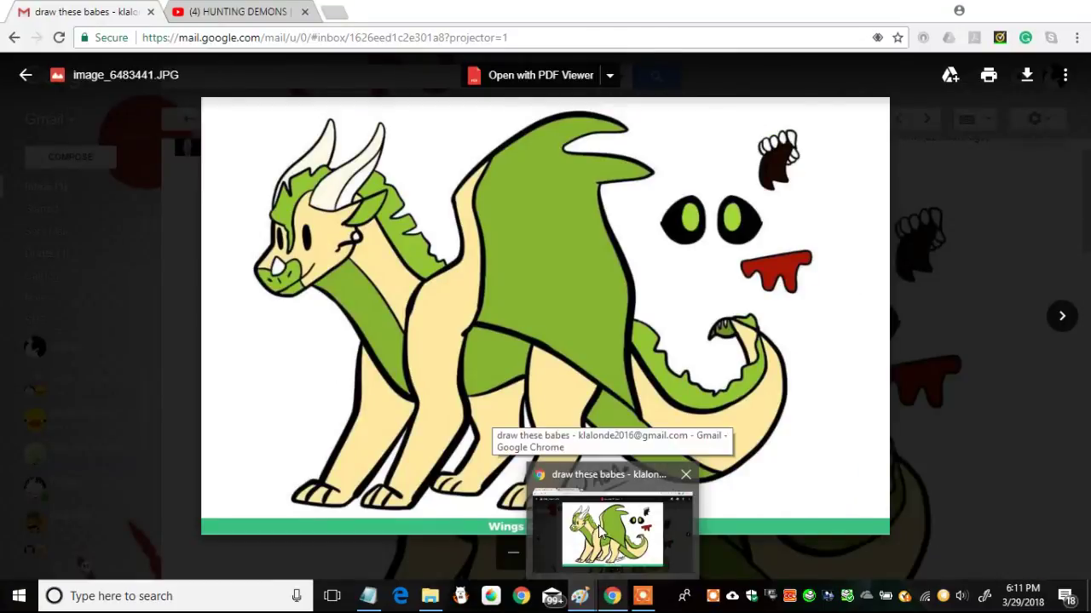
drag(1083, 216, 1083, 245)
mouse_move(449, 214)
mouse_down()
mouse_move(626, 239)
mouse_move(449, 365)
mouse_move(519, 461)
mouse_move(378, 419)
mouse_up()
click(195, 77)
click(611, 50)
mouse_move(502, 256)
mouse_down()
mouse_move(455, 270)
mouse_move(483, 146)
mouse_move(477, 383)
mouse_move(570, 219)
mouse_move(536, 372)
mouse_up()
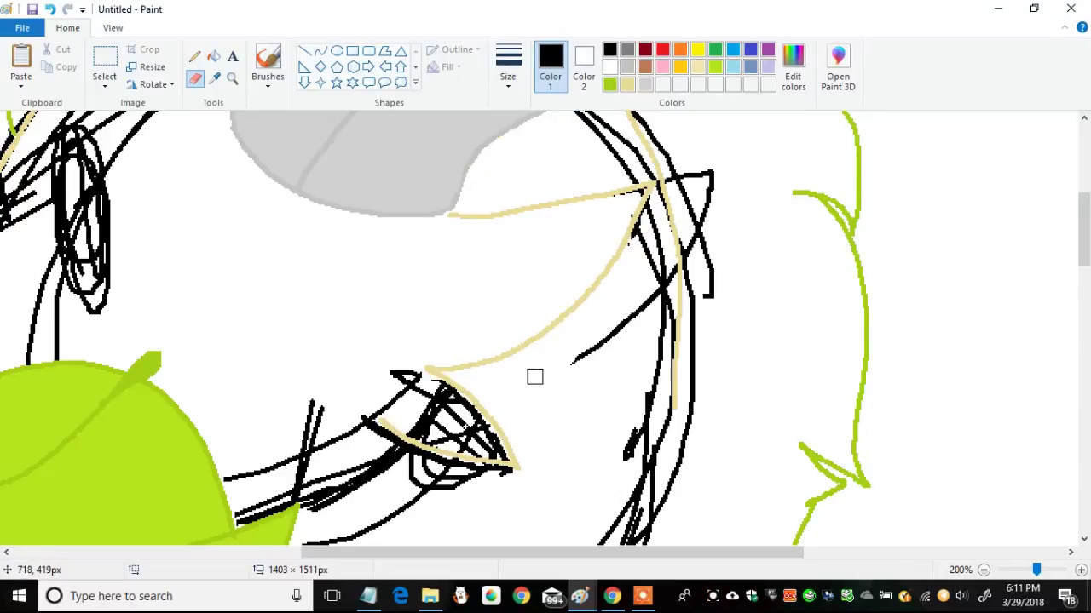
- Trace the ear's outer edge in dark lime from its tip curving down to the cheek spike
click(610, 84)
click(194, 56)
mouse_move(656, 183)
mouse_down()
mouse_move(670, 259)
mouse_move(507, 375)
mouse_move(441, 359)
mouse_up()
key(ctrl+z)
mouse_move(719, 178)
mouse_down()
mouse_move(593, 368)
mouse_move(439, 356)
mouse_up()
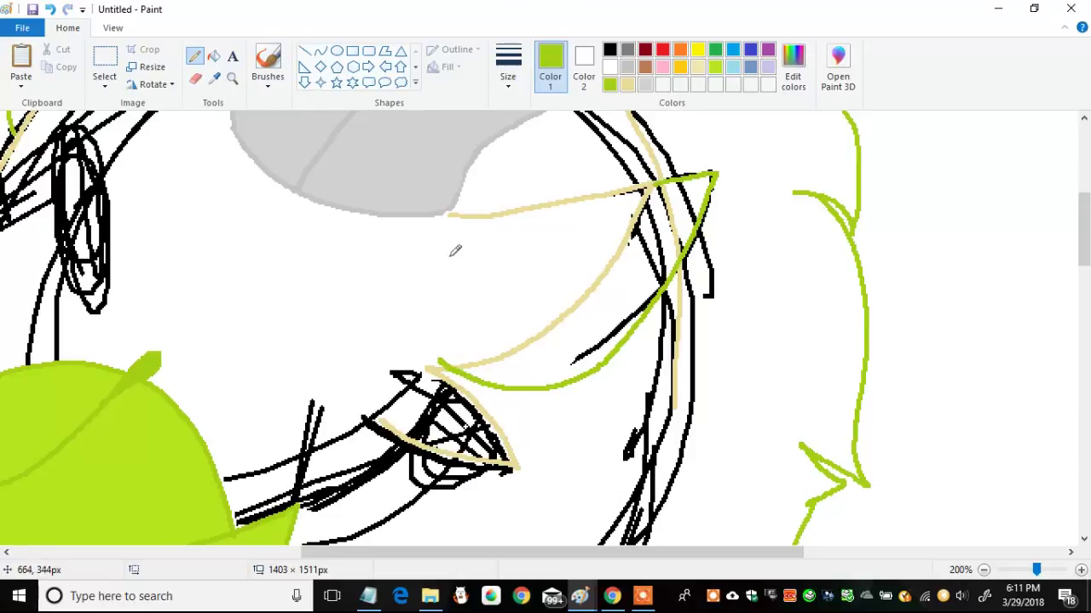
- Erase the lime line end overlapping the cheek spike and retouch the tan ear edge up to the ear tip
click(627, 84)
click(195, 77)
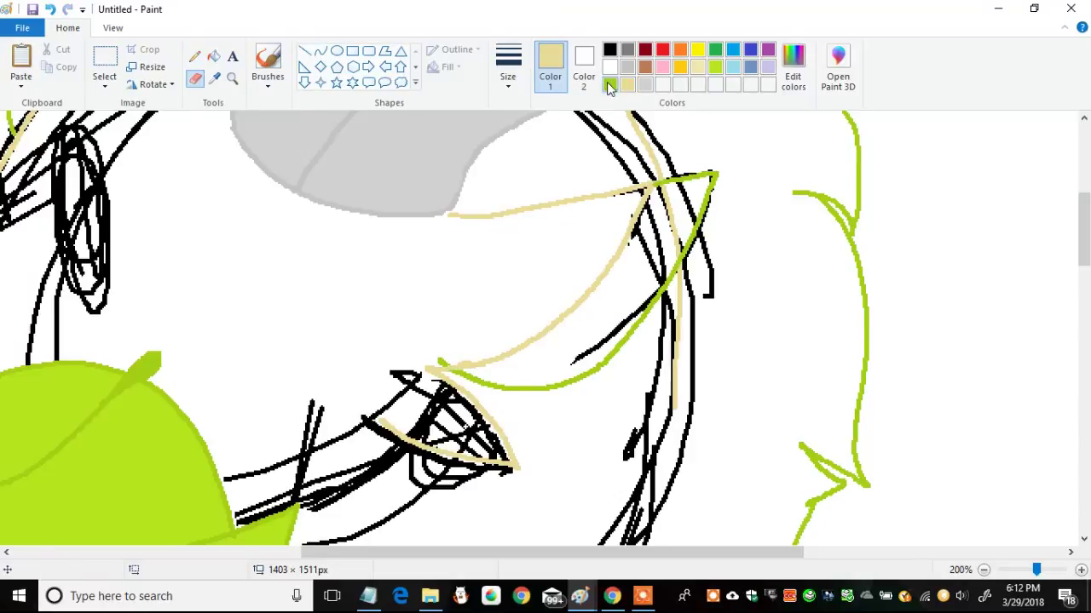
click(610, 84)
drag(450, 365, 429, 366)
click(627, 84)
click(195, 57)
drag(628, 243, 661, 181)
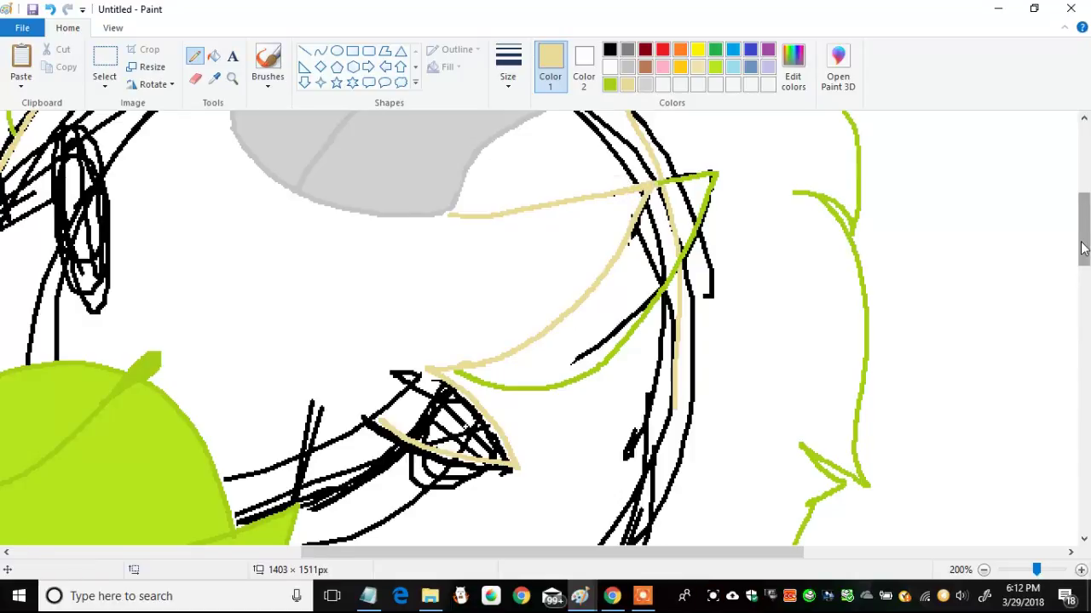
- Erase the tan head outline where it crosses the inside of the ear
drag(1083, 246, 1084, 243)
click(195, 79)
drag(669, 209, 671, 403)
key(ctrl+z)
drag(669, 209, 675, 254)
- Trace the tan jawline from the lime jaw to the cheek spike and retouch the adjoining lime jaw edge
scroll(941, 281, down, 5)
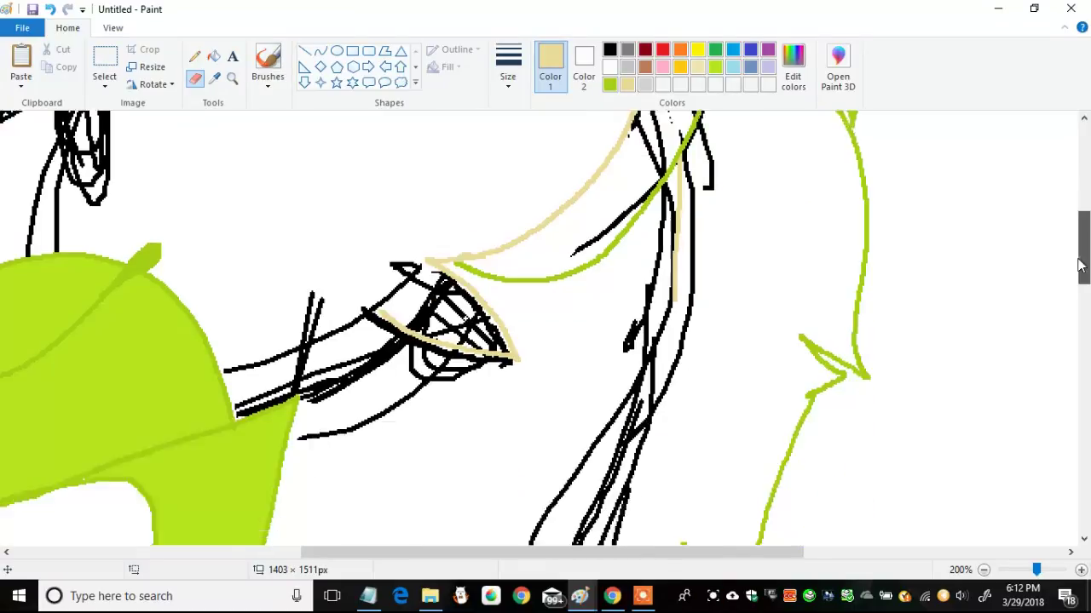
click(194, 56)
mouse_move(298, 341)
mouse_down()
mouse_move(358, 317)
mouse_move(416, 274)
mouse_up()
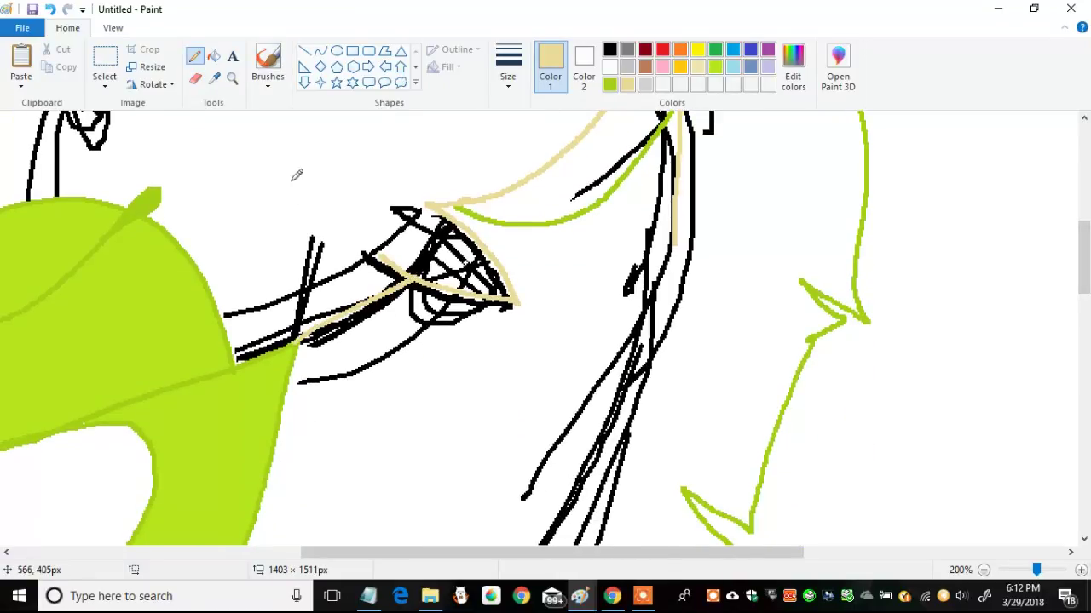
click(610, 84)
click(214, 78)
click(232, 381)
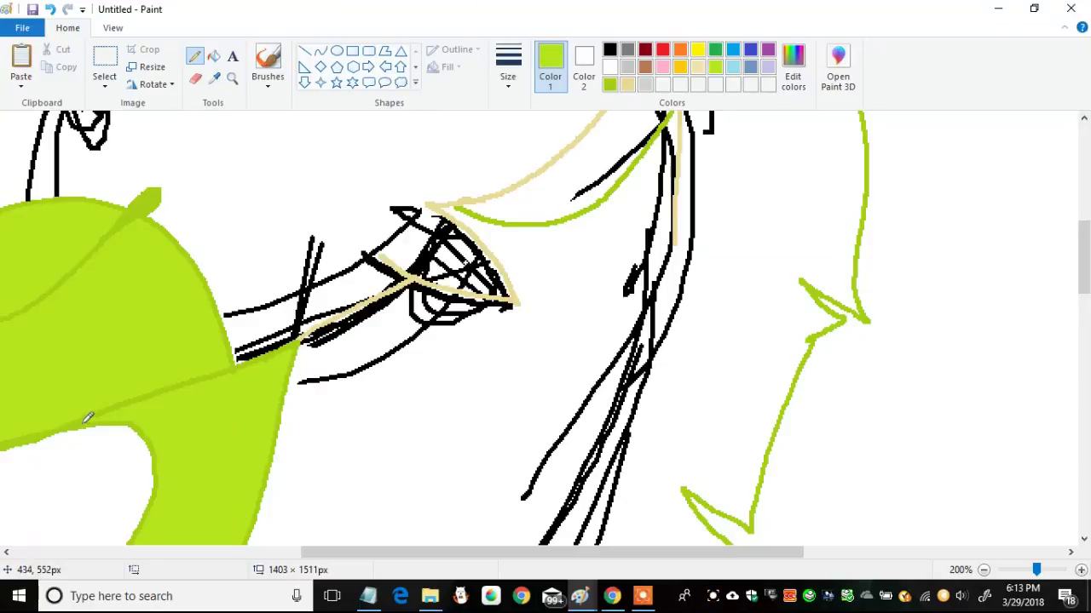
- Erase the remaining black sketch lines from the face, eyes, cheek, ear and top of the head
drag(1083, 243, 1083, 220)
click(195, 78)
click(610, 50)
mouse_move(393, 368)
mouse_down()
mouse_move(237, 404)
mouse_move(260, 368)
mouse_move(306, 335)
mouse_move(337, 499)
mouse_move(536, 437)
mouse_move(330, 475)
mouse_move(486, 367)
mouse_move(439, 341)
mouse_move(514, 361)
mouse_move(656, 206)
mouse_move(605, 177)
mouse_move(678, 255)
mouse_up()
drag(662, 141, 533, 106)
drag(1083, 252, 1083, 208)
mouse_move(596, 342)
mouse_down()
mouse_move(650, 338)
mouse_move(604, 341)
mouse_up()
mouse_move(322, 193)
mouse_down()
mouse_move(307, 185)
mouse_move(216, 236)
mouse_move(123, 375)
mouse_up()
scroll(1041, 270, down, 4)
drag(550, 554, 400, 511)
mouse_move(419, 138)
mouse_down()
mouse_move(345, 197)
mouse_move(329, 189)
mouse_move(263, 497)
mouse_move(407, 261)
mouse_move(373, 197)
mouse_up()
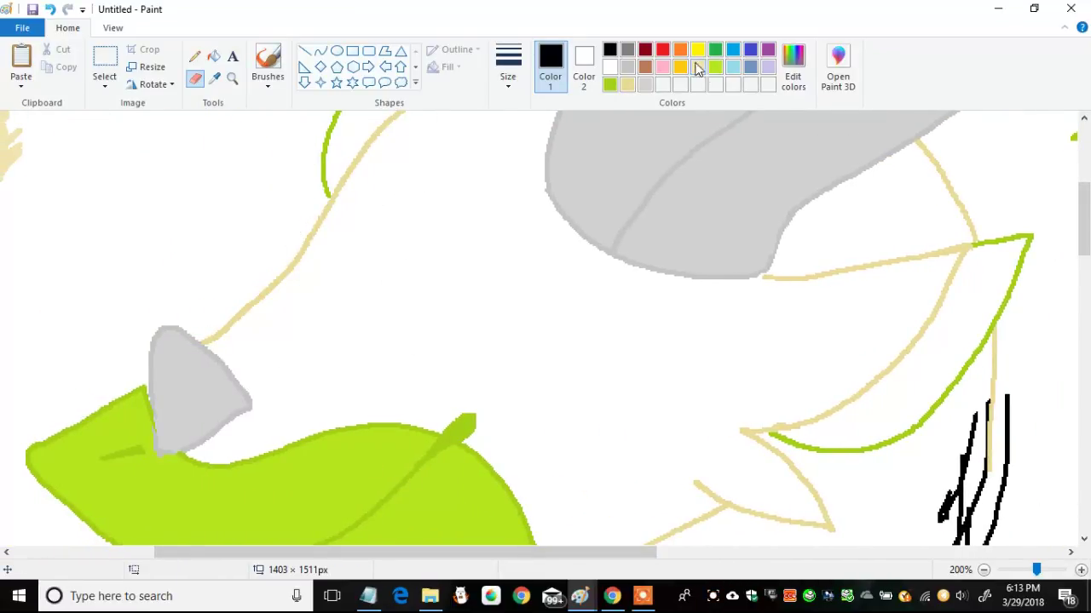
- Fill the head with light tan and set up a black pencil with a thicker line
click(627, 85)
click(214, 56)
click(503, 190)
mouse_move(1083, 239)
mouse_down()
mouse_move(1003, 519)
mouse_move(1064, 378)
mouse_move(1084, 223)
mouse_move(1088, 240)
mouse_up()
click(610, 51)
click(195, 56)
click(508, 75)
click(536, 210)
mouse_move(380, 377)
mouse_down()
mouse_move(365, 167)
mouse_move(333, 184)
mouse_move(295, 241)
mouse_move(380, 183)
mouse_up()
key(ctrl+z)
key(ctrl+z)
key(ctrl+z)
drag(302, 249, 290, 302)
key(ctrl+z)
key(ctrl+z)
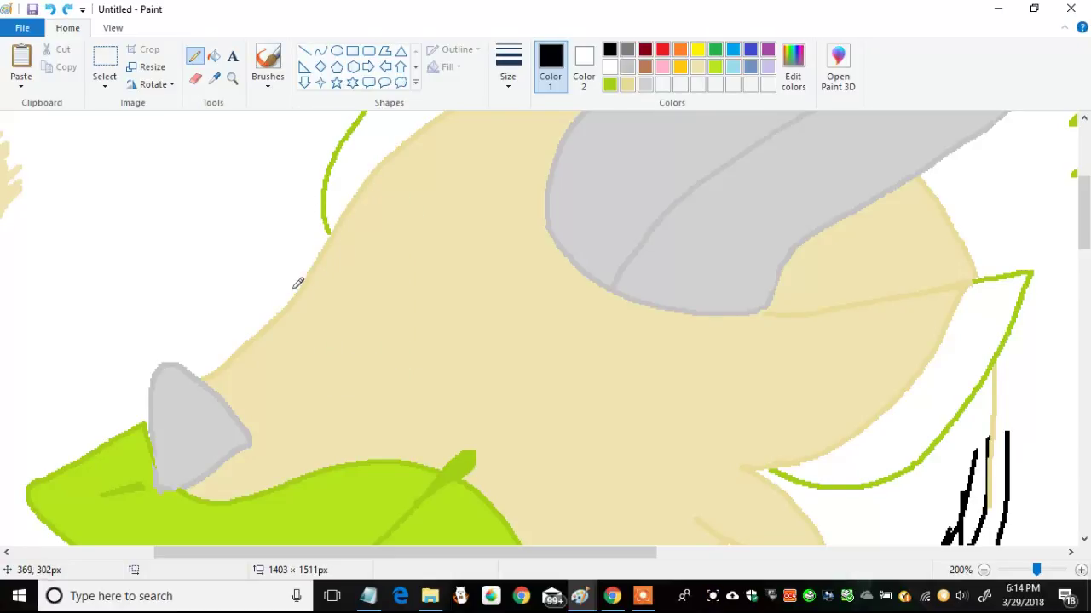
drag(292, 230, 294, 302)
mouse_move(368, 240)
mouse_down()
mouse_move(378, 207)
mouse_move(367, 242)
mouse_up()
key(ctrl+z)
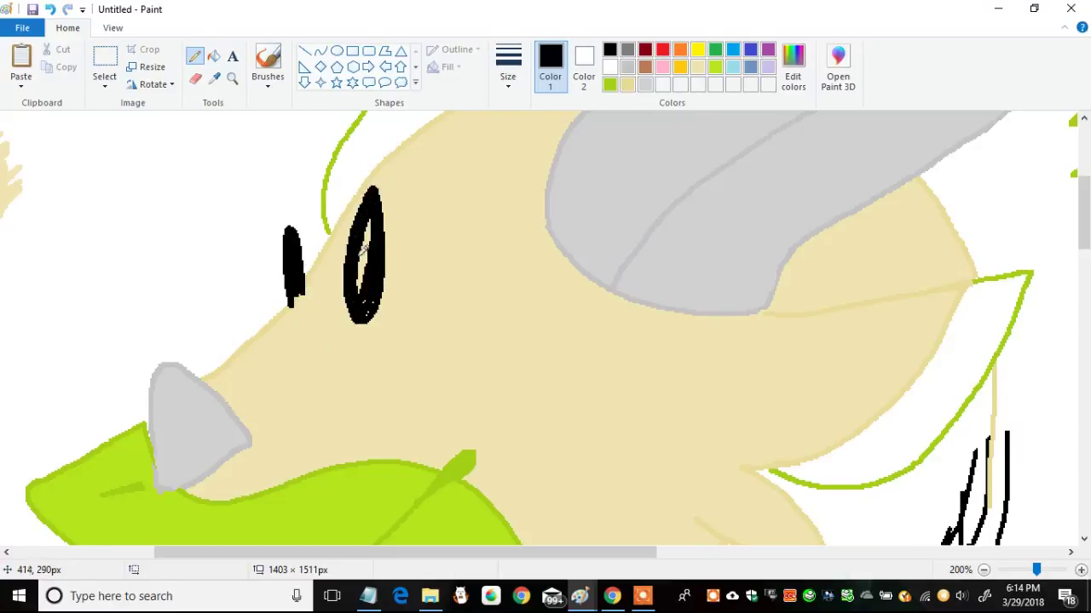
key(ctrl+z)
key(ctrl+z)
- Draw two tall black oval outlines for the eyes, one on the face and one beyond the brow edge
click(984, 570)
drag(285, 175, 302, 245)
mouse_move(252, 150)
mouse_down()
mouse_move(245, 196)
mouse_move(252, 146)
mouse_up()
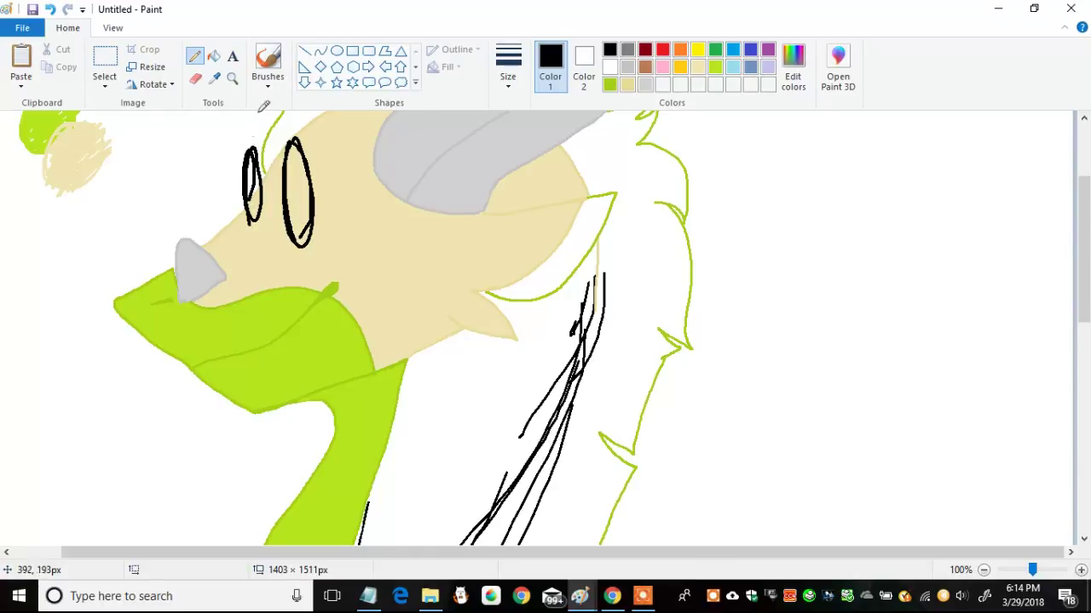
- Remove the part of the far eye's outline overlapping the face and restore the tan there
click(195, 78)
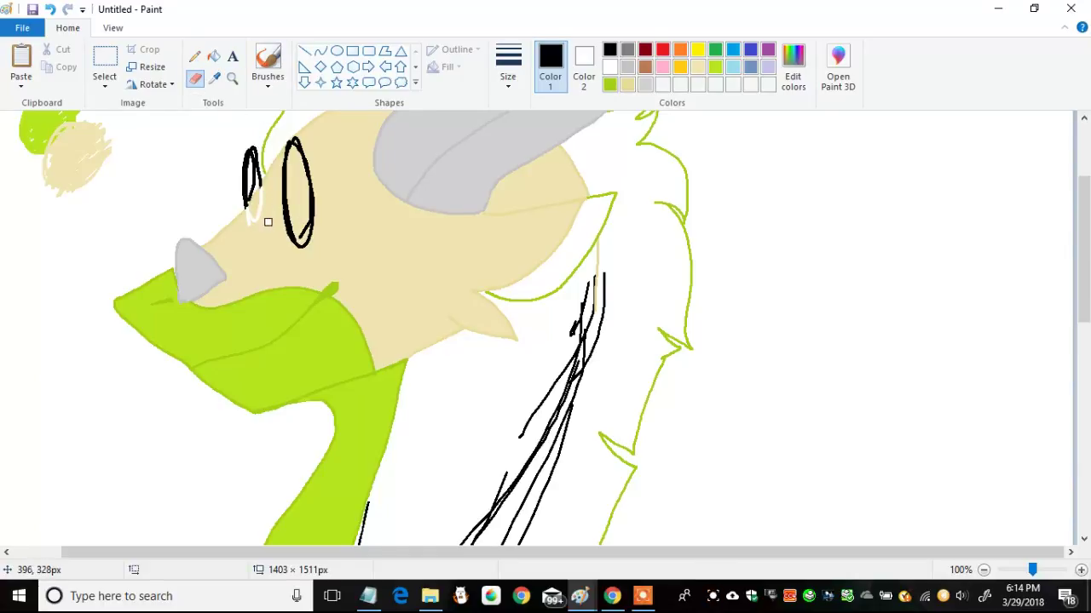
key(ctrl+z)
click(697, 66)
click(195, 56)
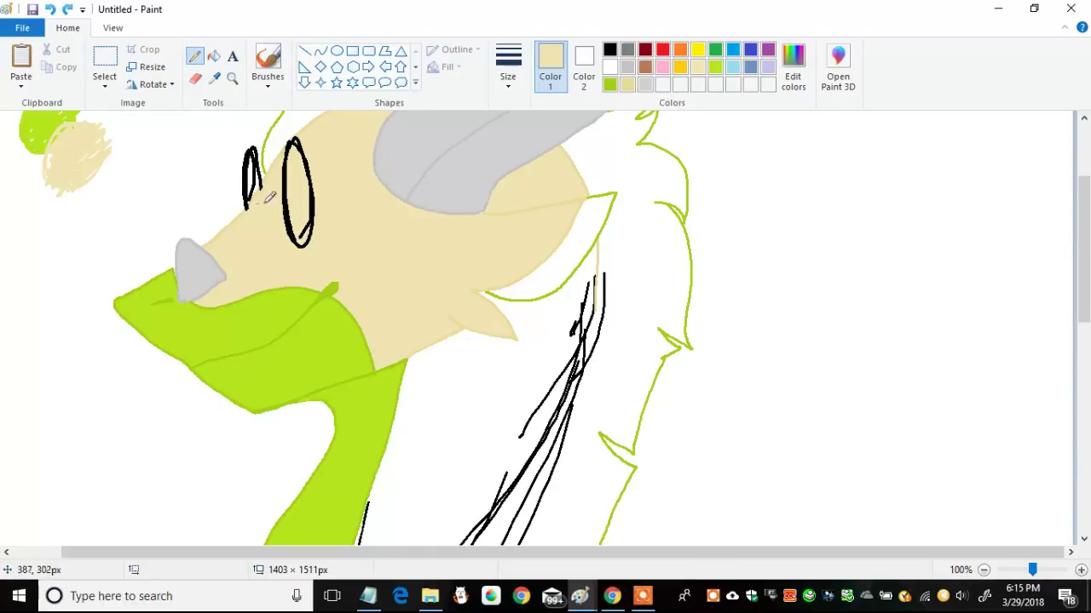
- Fill both eyes solid black and retouch the tan face edge along the far eye
click(213, 56)
click(610, 50)
click(300, 196)
click(194, 56)
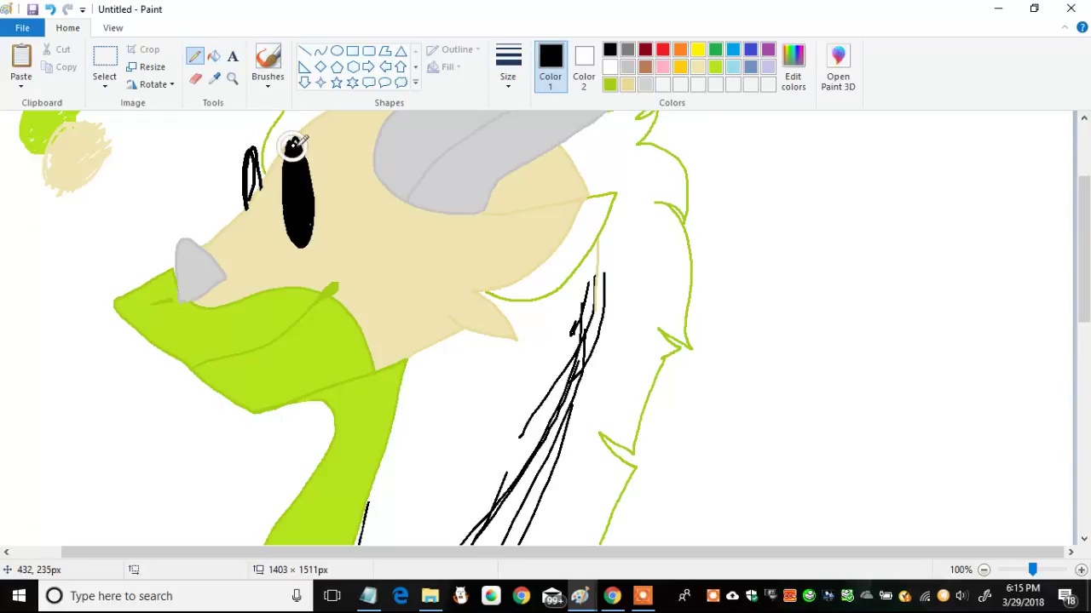
ctrl+scroll(570, 156, up, 2)
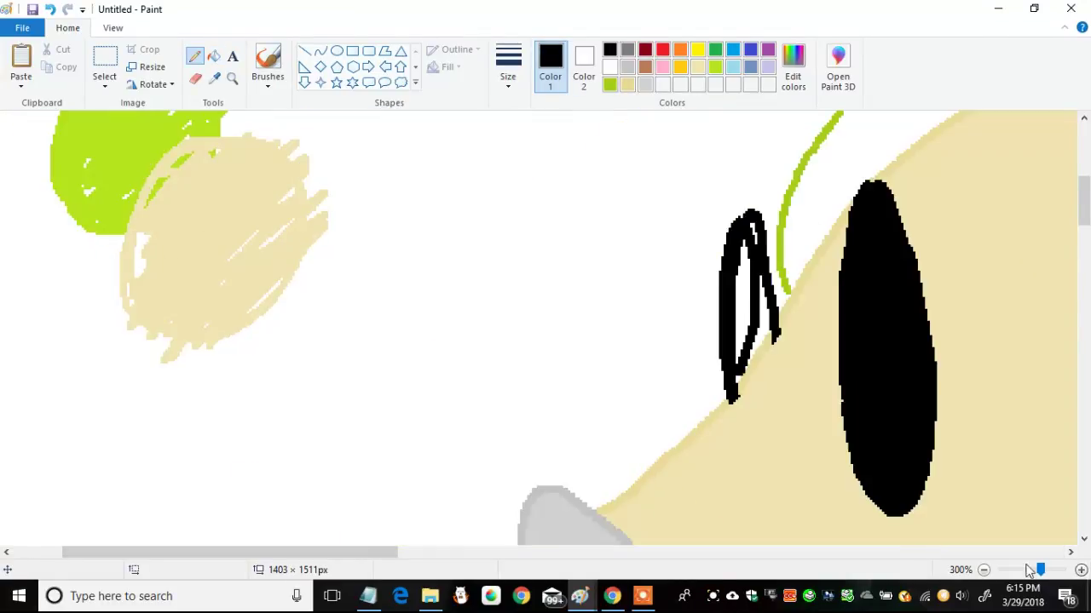
mouse_move(421, 251)
mouse_down()
mouse_move(426, 325)
mouse_move(445, 300)
mouse_move(447, 312)
mouse_move(401, 397)
mouse_up()
click(627, 84)
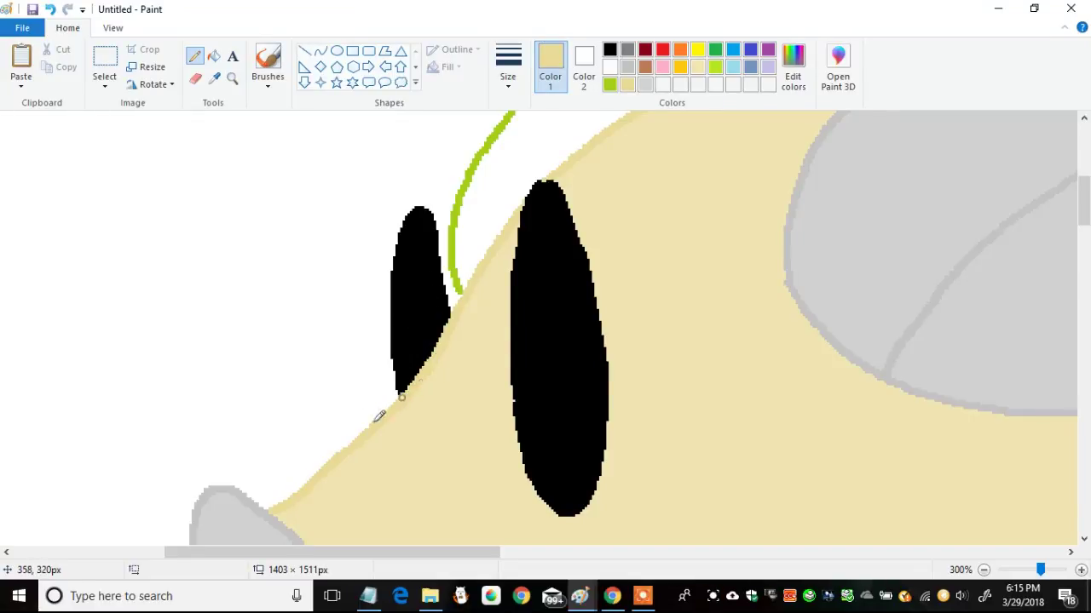
- Fill the crest on top of the head with bright lime
click(610, 84)
drag(484, 554, 553, 554)
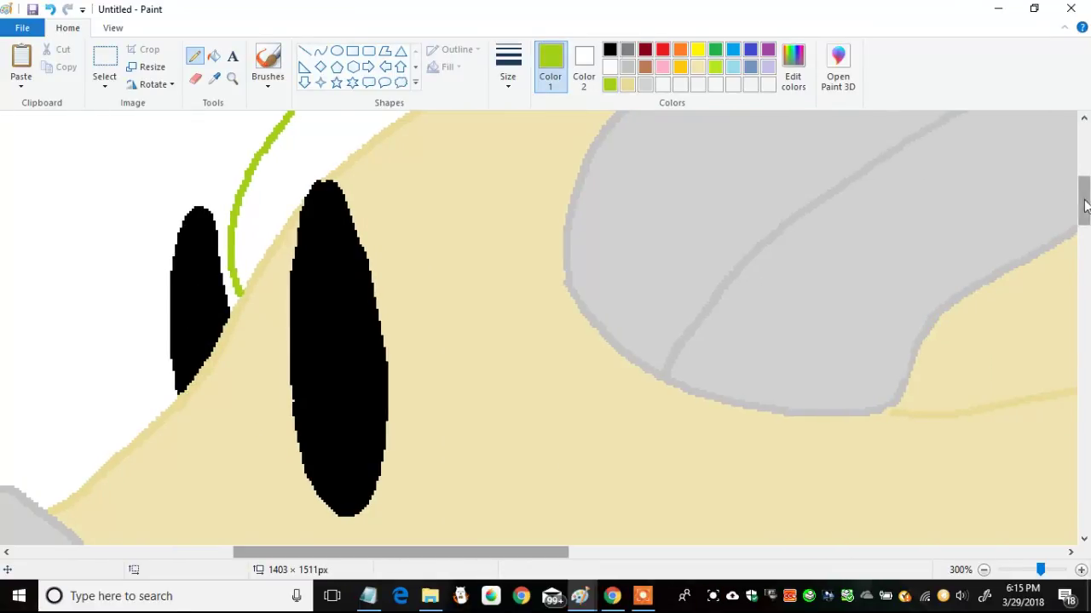
drag(1086, 202, 1087, 176)
click(714, 66)
click(214, 57)
click(413, 269)
click(194, 57)
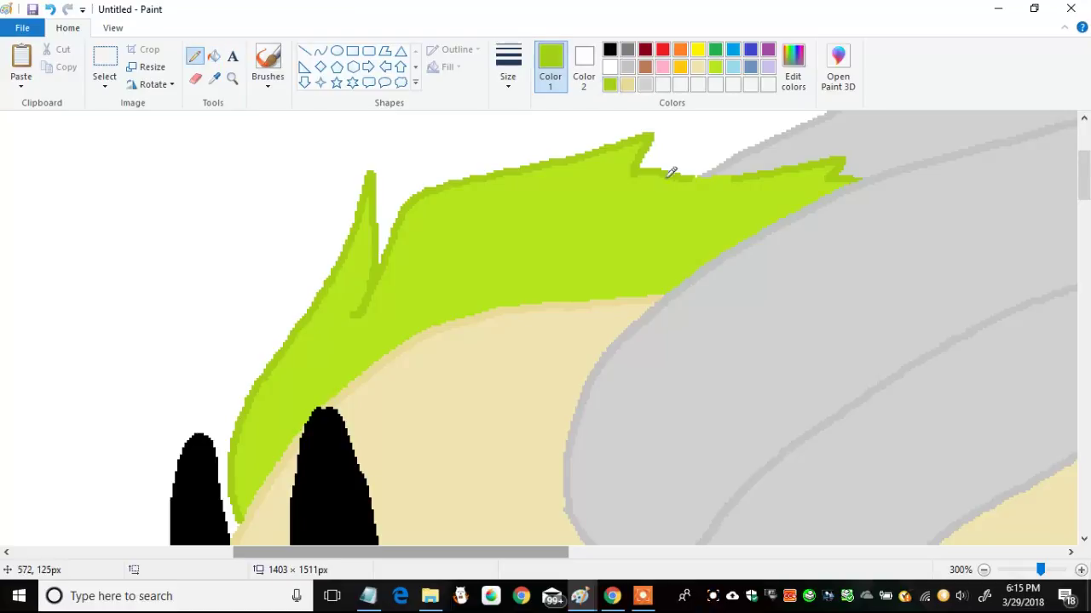
- Trace the mouth line in black across the muzzle and blacken its thick corner on the cheek
click(508, 73)
click(566, 162)
drag(1085, 198, 1057, 271)
drag(472, 552, 411, 542)
click(610, 49)
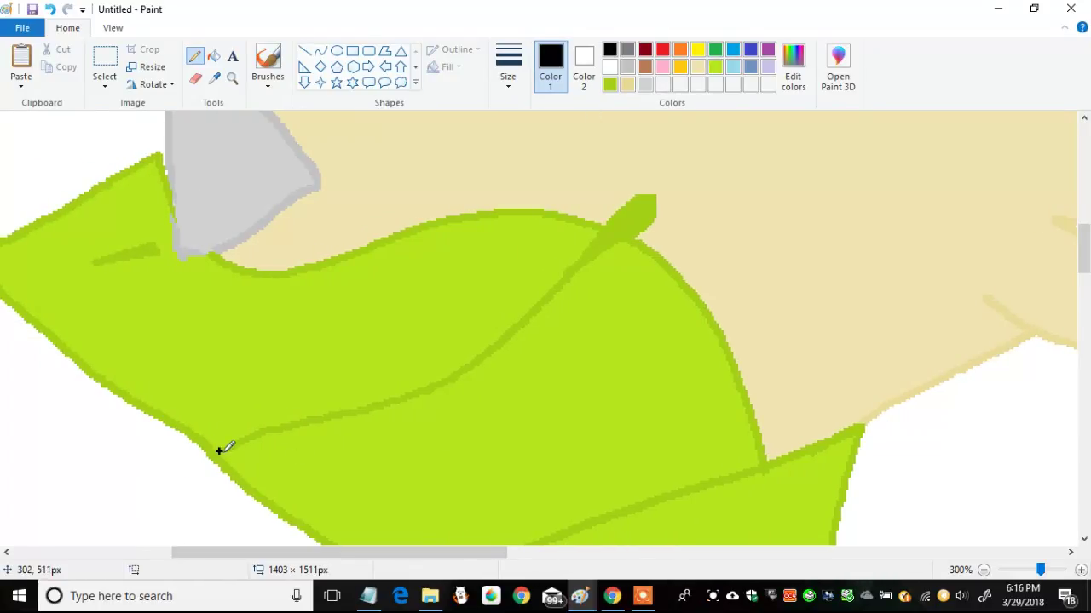
mouse_move(604, 230)
mouse_down()
mouse_move(634, 213)
mouse_move(609, 241)
mouse_up()
mouse_move(637, 204)
mouse_down()
mouse_move(639, 224)
mouse_move(574, 267)
mouse_move(644, 202)
mouse_up()
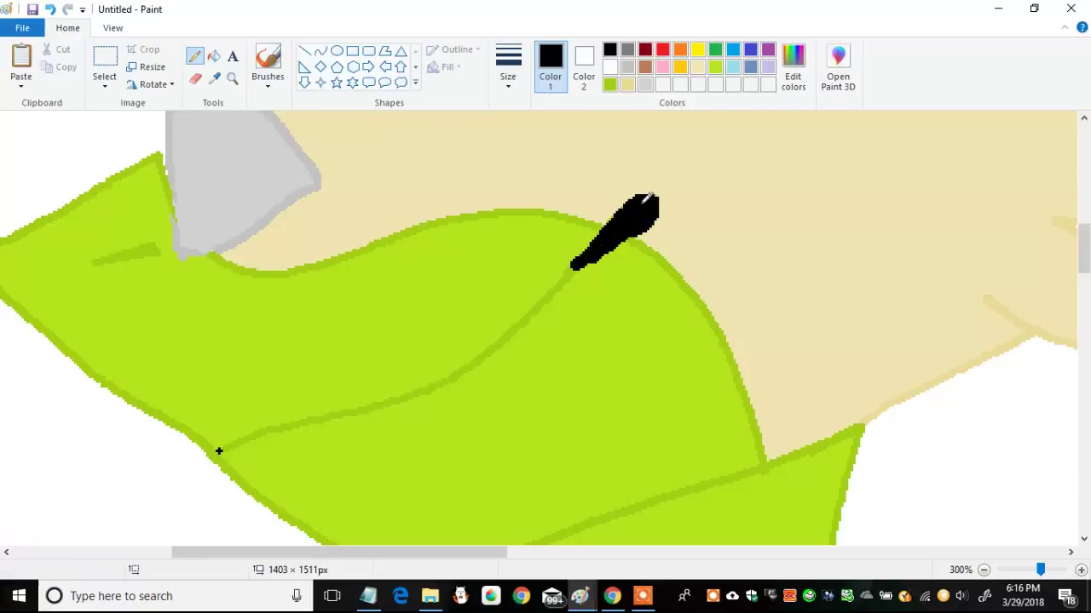
drag(219, 450, 575, 273)
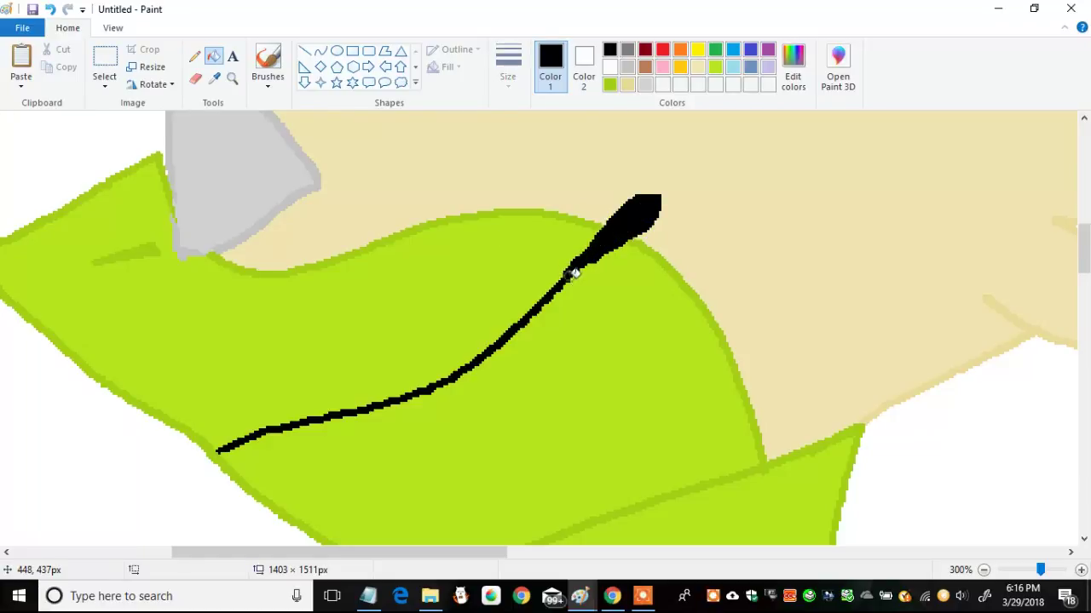
- Slim the black mouth corner where it joins the mouth line by painting bright lime along its edges
click(716, 68)
click(195, 57)
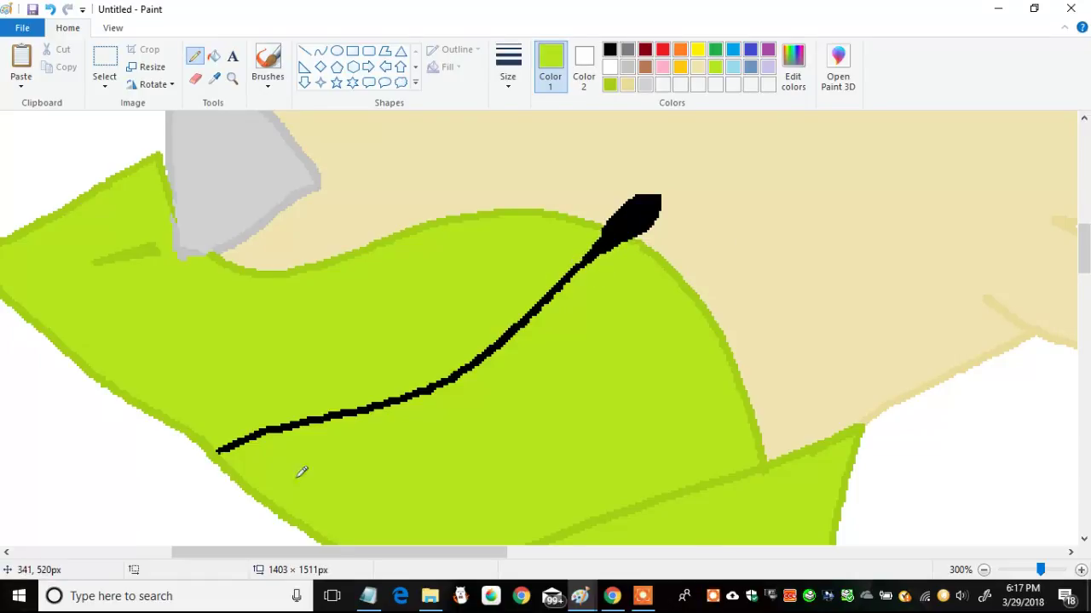
click(984, 570)
click(984, 570)
click(984, 570)
click(984, 570)
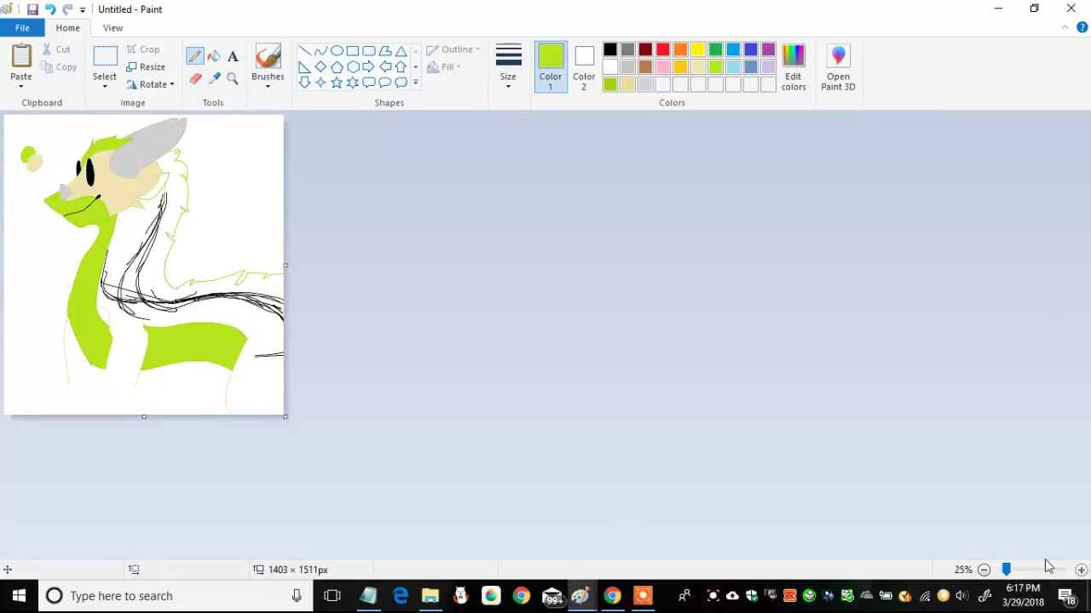
- Draw a darker lime line along the cheek tuft's upper edge, from the notch below the ear fringe to the tuft's tip
click(1080, 569)
click(627, 84)
click(1080, 570)
click(1081, 569)
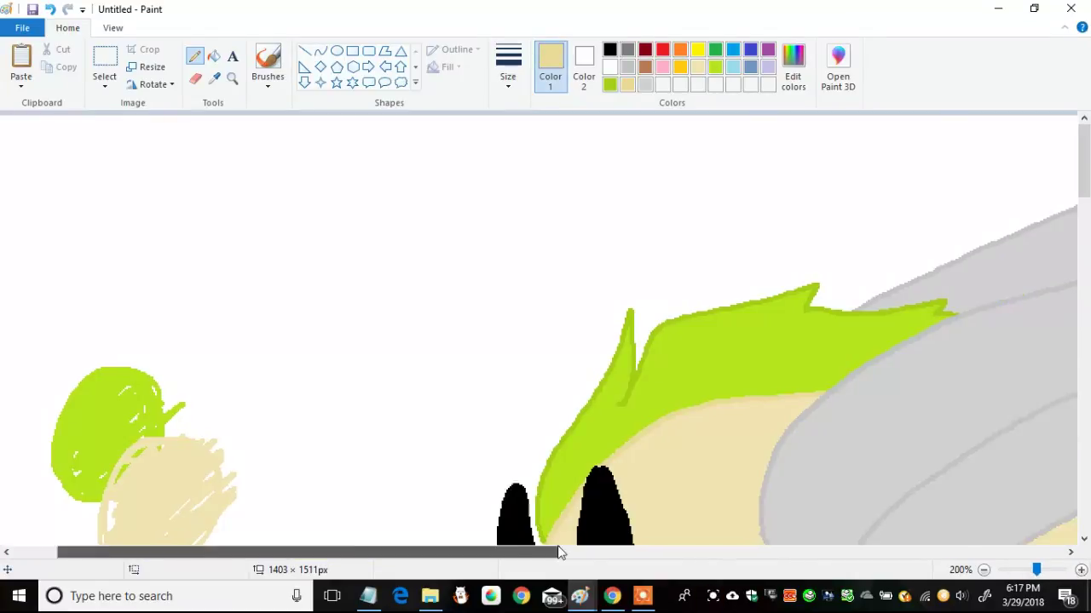
scroll(486, 279, right, 5)
scroll(487, 279, down, 5)
click(610, 84)
drag(476, 336, 539, 436)
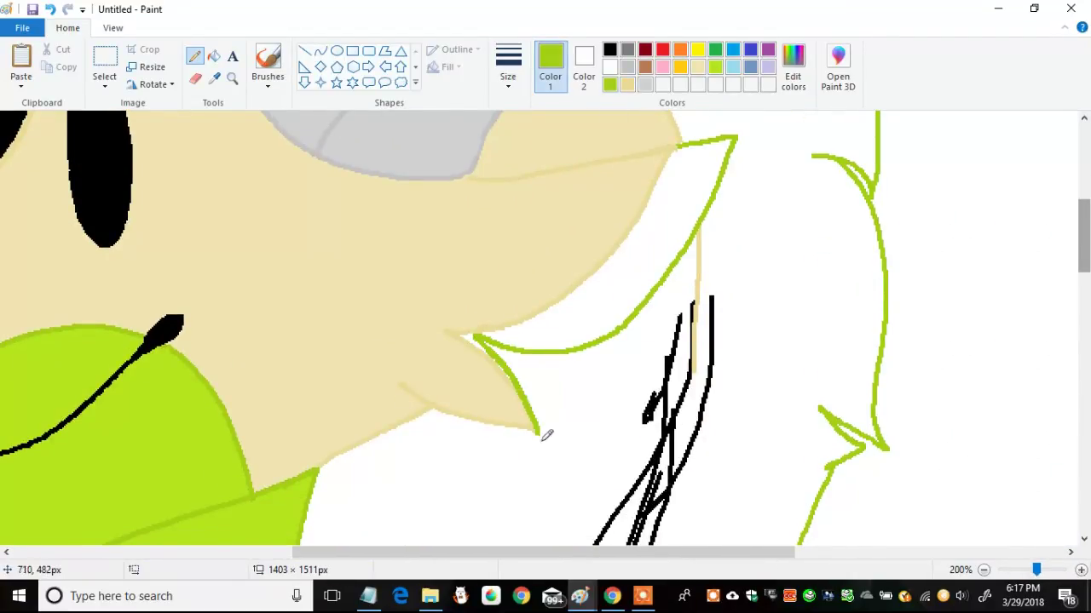
- Redraw the cheek tuft's edge in darker tan and fill the fringe behind the cheek with bright lime
click(232, 77)
click(627, 84)
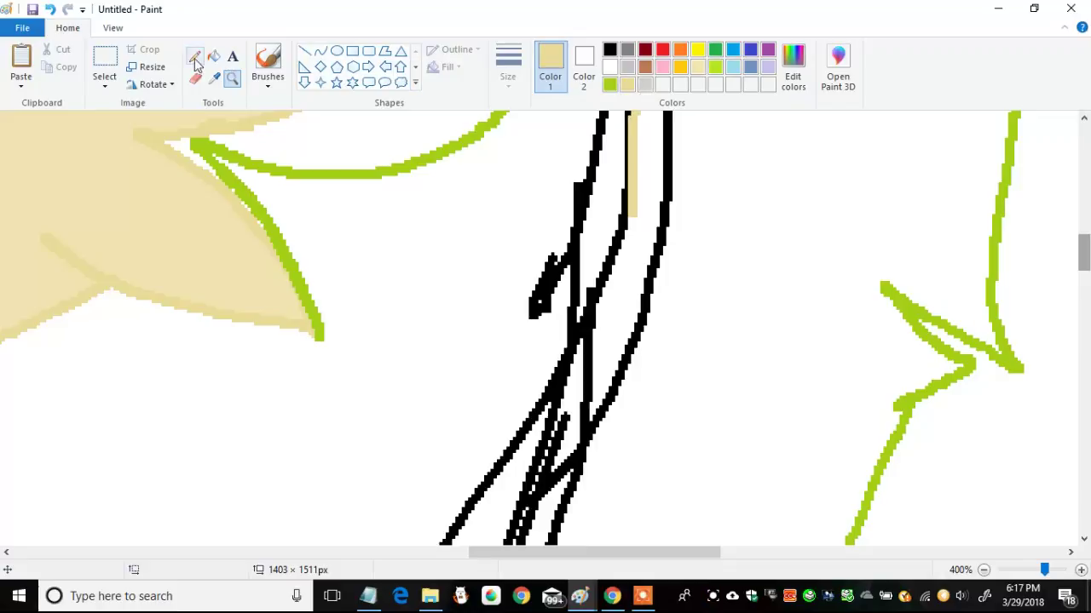
click(194, 56)
drag(294, 273, 320, 335)
click(715, 67)
click(213, 56)
click(221, 124)
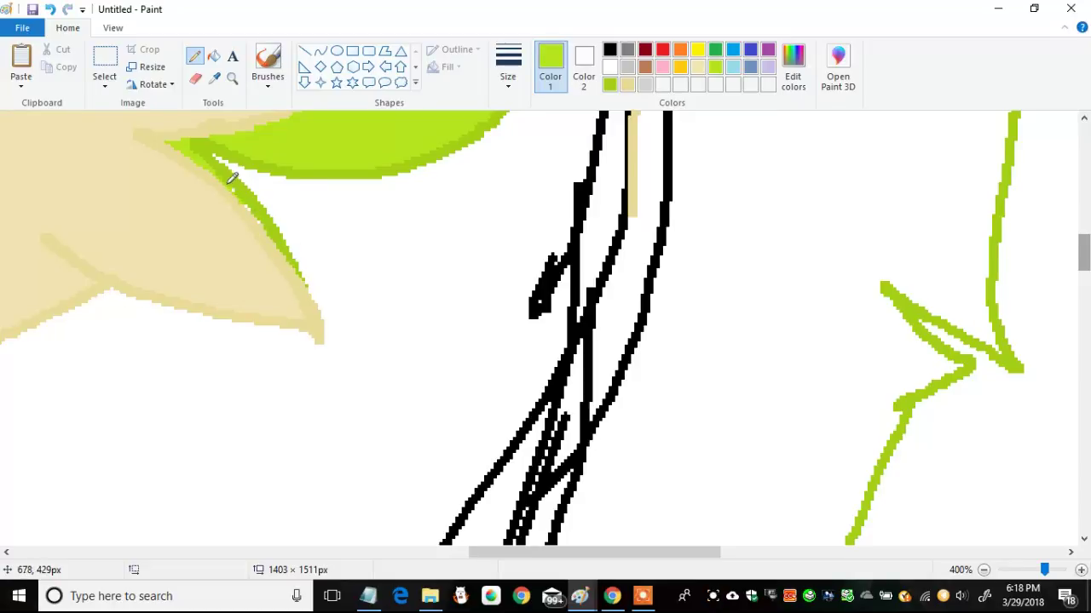
- Trace the boundary between neck and mane in darker tan over the black sketch, from behind the cheek down to the neck's base
mouse_move(1082, 271)
mouse_down()
mouse_move(1082, 231)
mouse_move(1082, 254)
mouse_up()
click(627, 83)
click(508, 69)
click(523, 151)
drag(635, 189, 505, 528)
drag(1084, 260, 1085, 286)
drag(510, 205, 402, 530)
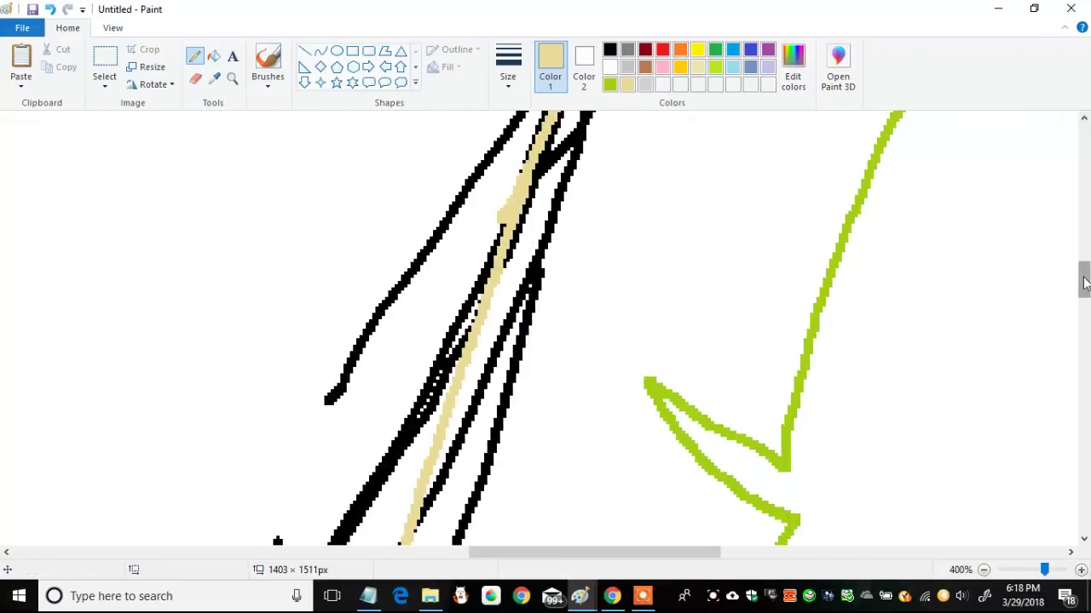
drag(1084, 279, 1083, 313)
drag(391, 190, 244, 540)
drag(1083, 309, 1083, 340)
drag(238, 120, 280, 516)
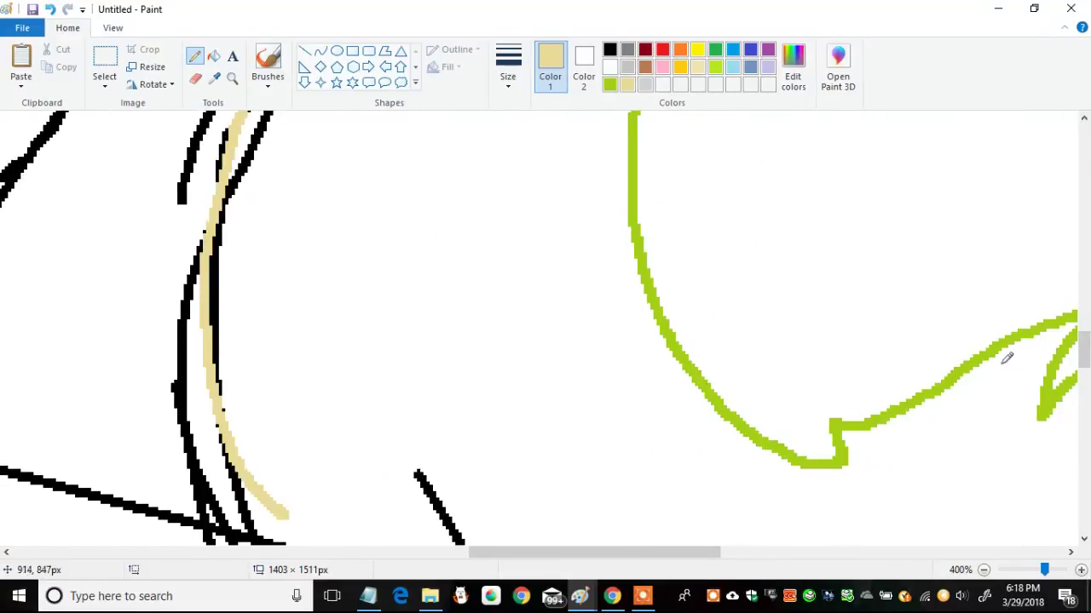
- Continue the darker tan boundary line from the neck's base along the back to the canvas edge, undoing and redrawing misplaced strokes
drag(1083, 341, 1083, 375)
drag(280, 162, 1077, 322)
key(ctrl+z)
drag(271, 198, 1075, 245)
drag(548, 552, 724, 552)
mouse_move(302, 245)
mouse_down()
mouse_move(1078, 364)
mouse_move(1084, 344)
mouse_up()
click(983, 570)
click(983, 570)
click(983, 570)
key(ctrl+z)
mouse_move(493, 113)
mouse_down()
mouse_move(503, 219)
mouse_move(525, 247)
mouse_move(767, 235)
mouse_move(1072, 276)
mouse_up()
- Close off the open lower ends of the legs with a darker tan line running across to the canvas edge
scroll(553, 349, down, 3)
mouse_move(212, 423)
mouse_down()
mouse_move(587, 421)
mouse_move(842, 460)
mouse_up()
click(195, 78)
click(195, 56)
mouse_move(842, 460)
mouse_down()
mouse_move(1073, 449)
mouse_move(1078, 421)
mouse_move(1082, 448)
mouse_up()
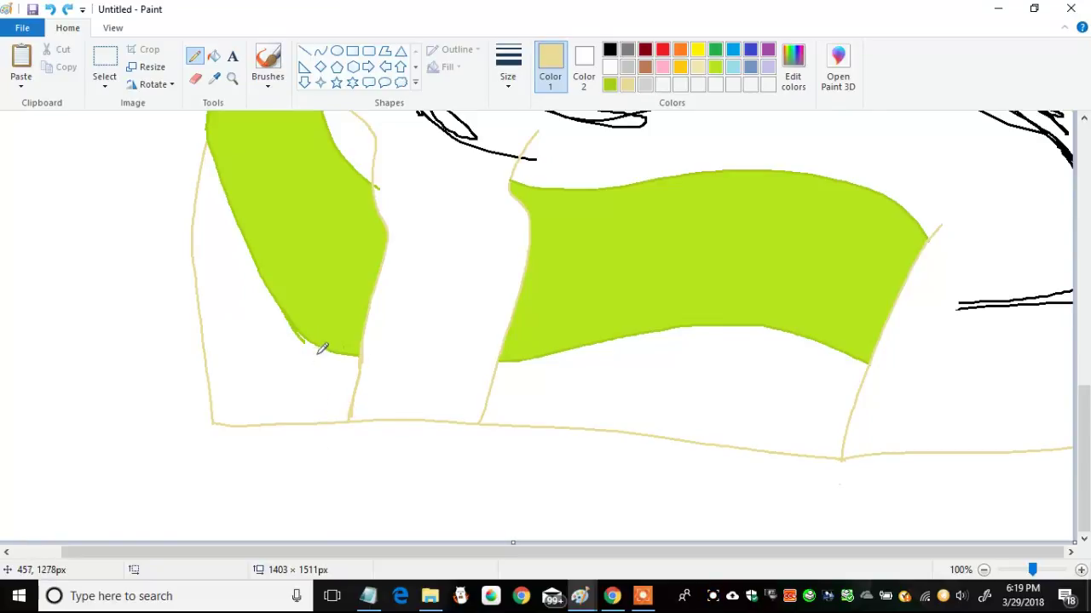
- Outline the far foreleg's rear edge in darker tan and clean up the stray lime line ends around the chest
mouse_move(1084, 469)
mouse_down()
mouse_move(1084, 285)
mouse_move(1086, 435)
mouse_up()
click(609, 85)
click(196, 77)
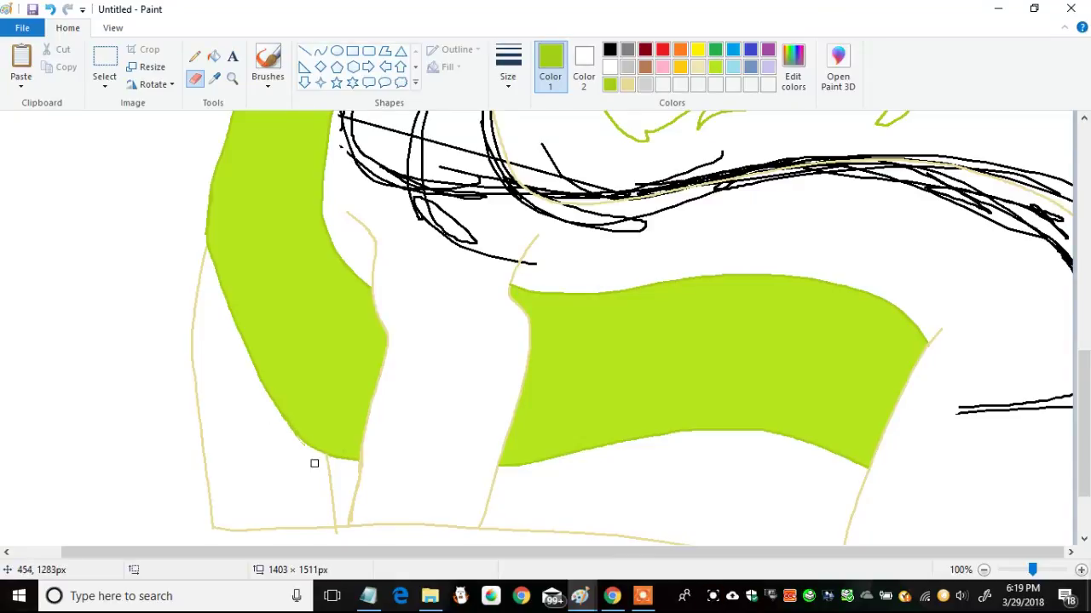
- Erase the black sketch lines across the chest and shoulder above the foreleg
drag(1083, 405, 1083, 363)
click(610, 49)
mouse_move(417, 253)
mouse_down()
mouse_move(406, 293)
mouse_move(411, 256)
mouse_move(488, 229)
mouse_move(341, 249)
mouse_up()
click(515, 92)
click(530, 209)
drag(417, 298, 431, 346)
mouse_move(546, 399)
mouse_down()
mouse_move(448, 367)
mouse_move(426, 333)
mouse_move(459, 291)
mouse_up()
scroll(865, 319, down, 3)
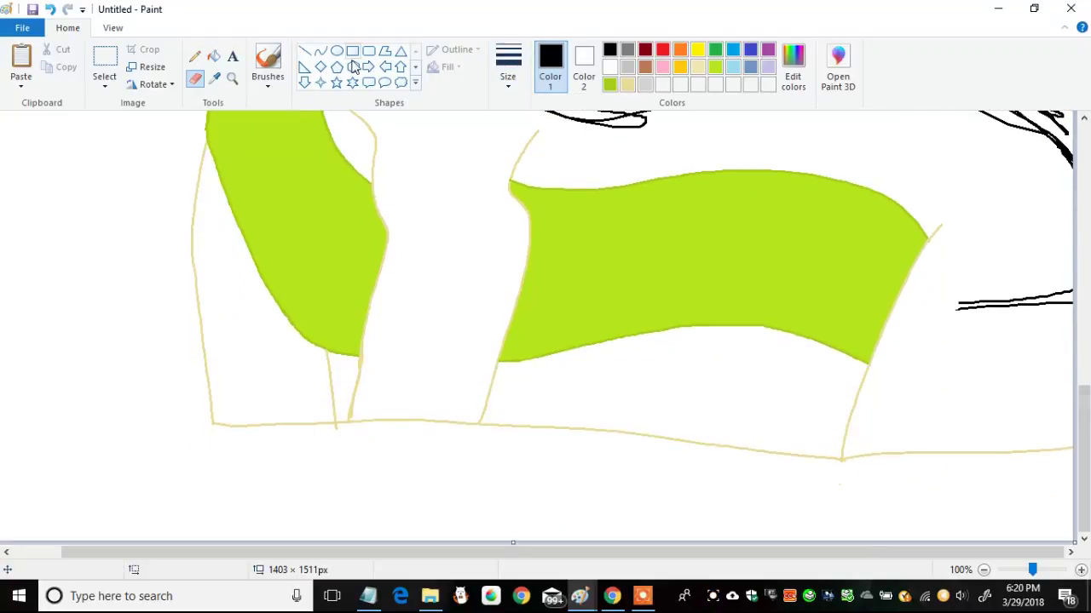
- Fill the far foreleg with light tan
click(213, 56)
click(627, 84)
click(230, 288)
- Erase the remaining black sketch lines along the flank, haunch, back and neck
click(195, 78)
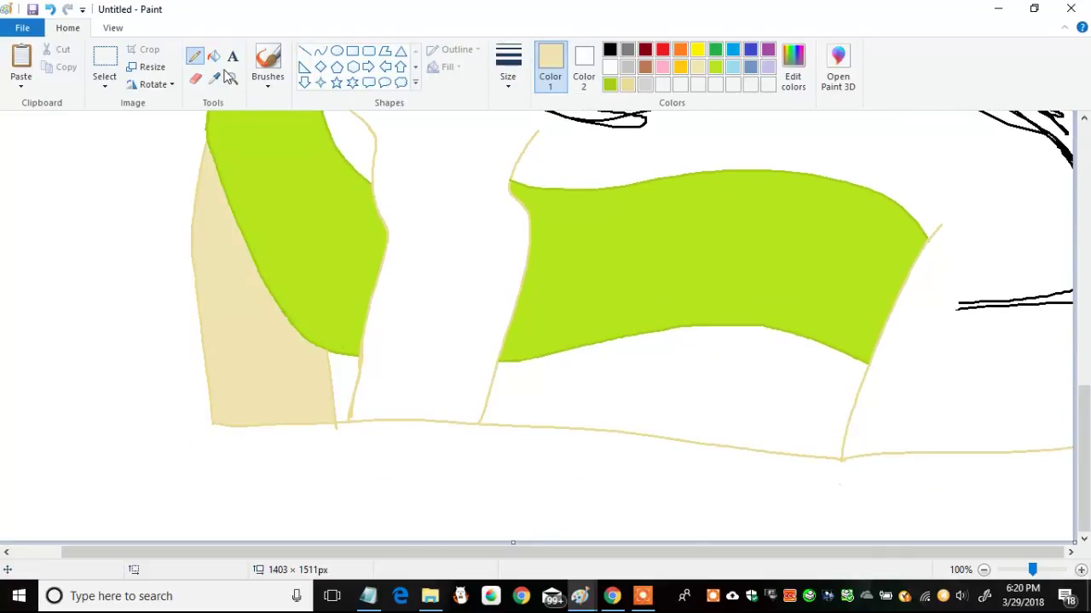
click(609, 48)
drag(647, 120, 545, 115)
drag(954, 306, 1086, 295)
drag(1062, 148, 1011, 151)
scroll(1011, 151, up, 3)
mouse_move(394, 125)
mouse_down()
mouse_move(438, 151)
mouse_move(521, 129)
mouse_move(485, 171)
mouse_move(527, 261)
mouse_move(560, 295)
mouse_move(798, 277)
mouse_move(906, 301)
mouse_move(869, 284)
mouse_move(1013, 301)
mouse_move(821, 244)
mouse_move(1024, 287)
mouse_move(1012, 288)
mouse_move(1020, 246)
mouse_up()
scroll(1027, 410, up, 5)
drag(487, 397, 572, 372)
mouse_move(511, 337)
mouse_down()
mouse_move(588, 298)
mouse_move(550, 253)
mouse_move(600, 201)
mouse_up()
- Fill the mane along the neck and back with bright lime and the neck, body and legs with light tan
drag(1084, 311, 1084, 244)
click(715, 51)
click(716, 66)
click(214, 56)
click(639, 328)
drag(1081, 291, 1065, 377)
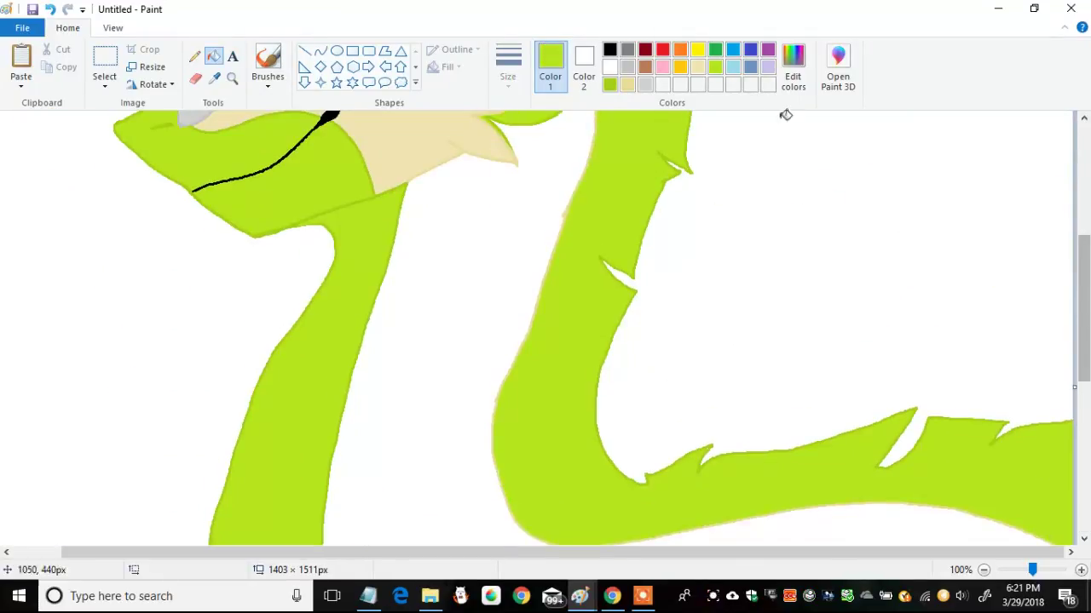
click(698, 66)
click(469, 332)
- Erase the tan guide line between the legs and under the belly
drag(1084, 308, 1046, 458)
click(195, 78)
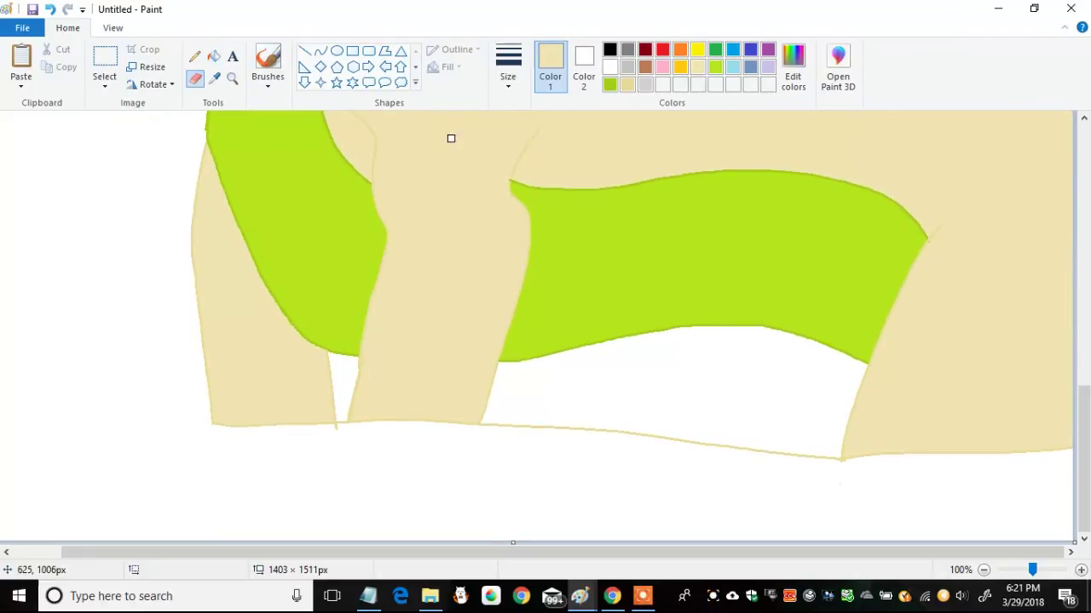
mouse_move(485, 431)
mouse_down()
mouse_move(613, 433)
mouse_move(794, 461)
mouse_up()
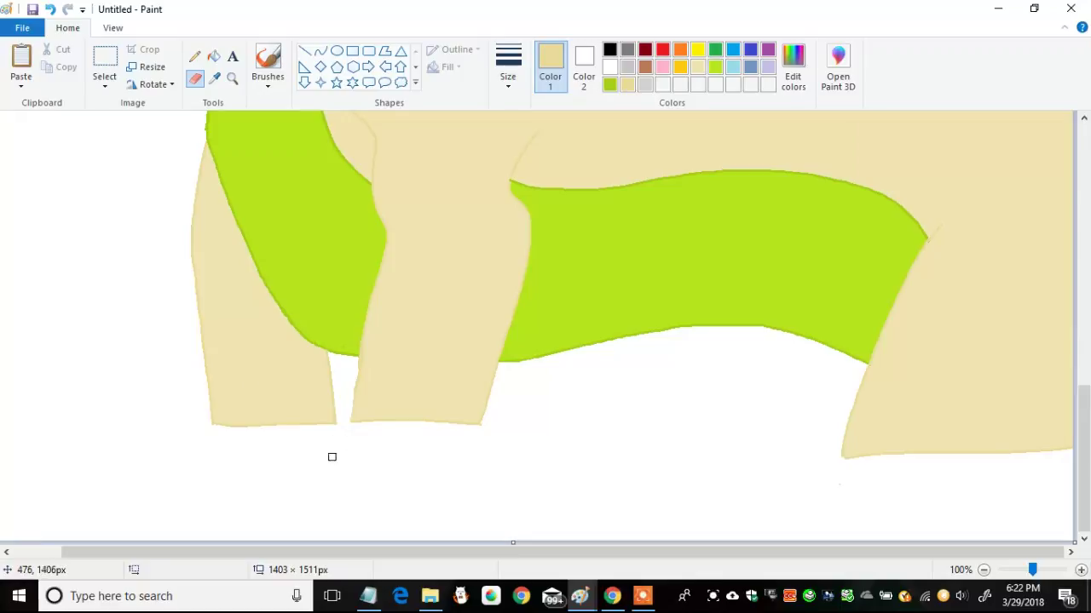
- Erase the tan and lime color swatches beside the head
click(610, 84)
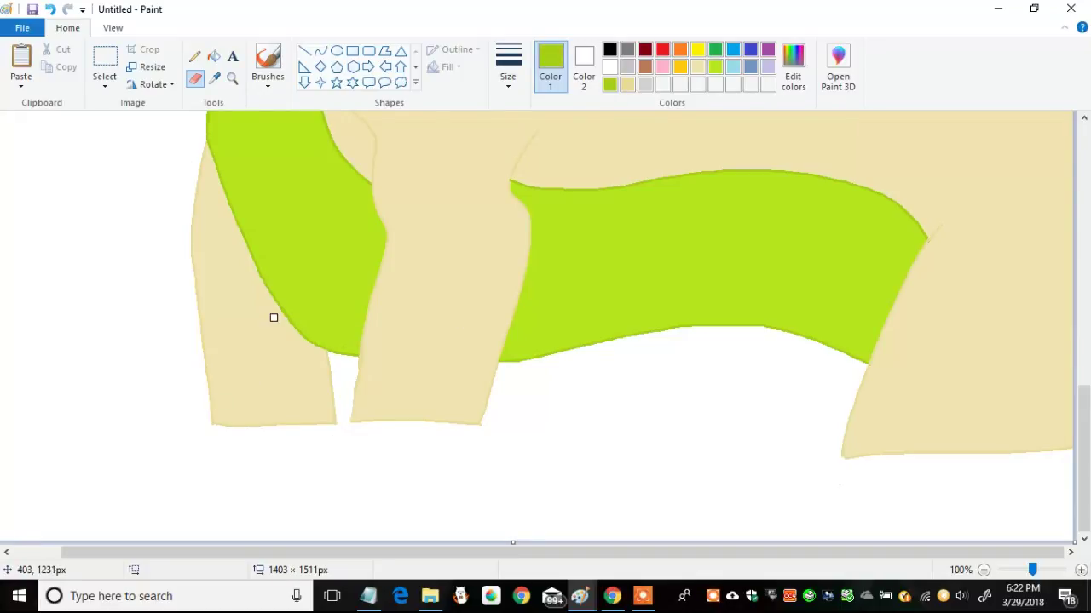
scroll(273, 318, up, 10)
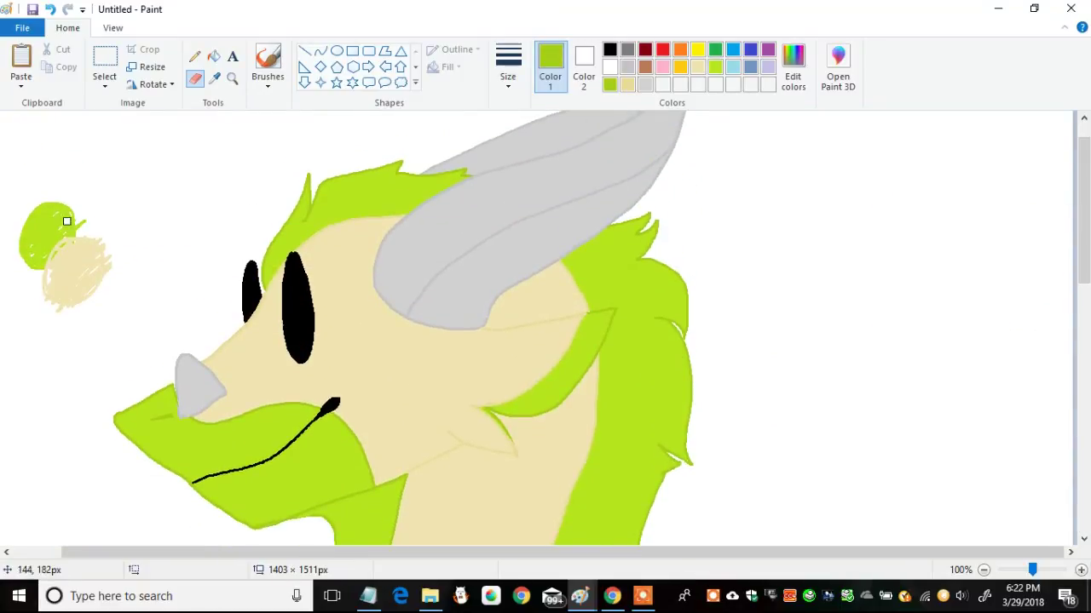
click(627, 84)
mouse_move(89, 293)
mouse_down()
mouse_move(40, 310)
mouse_move(34, 281)
mouse_up()
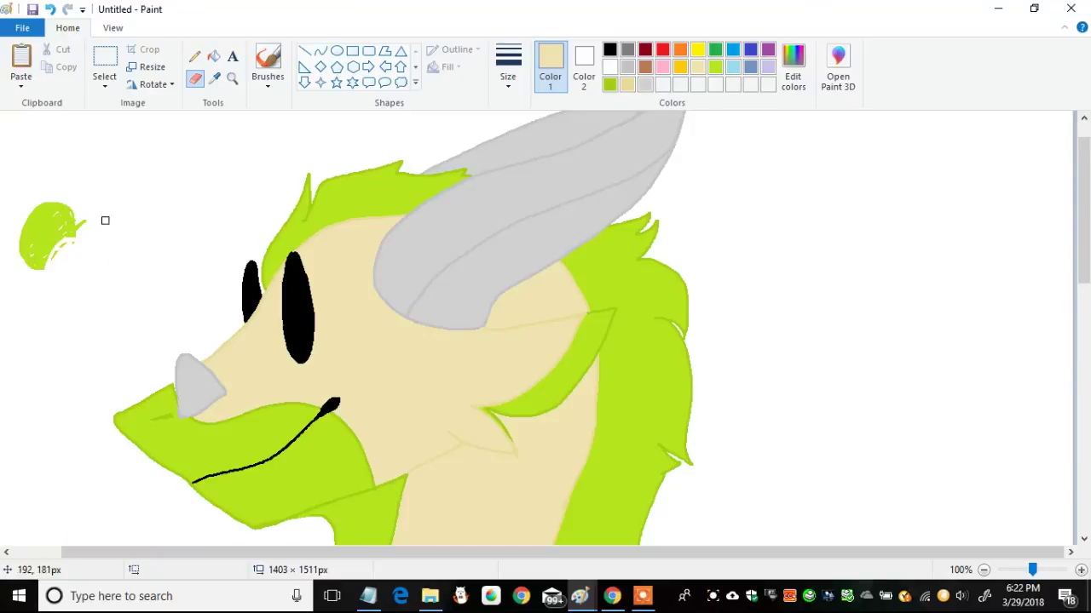
click(718, 75)
- Retouch the nose horn's front edge and base in gray, then clean the muzzle below it with bright lime
scroll(898, 245, down, 5)
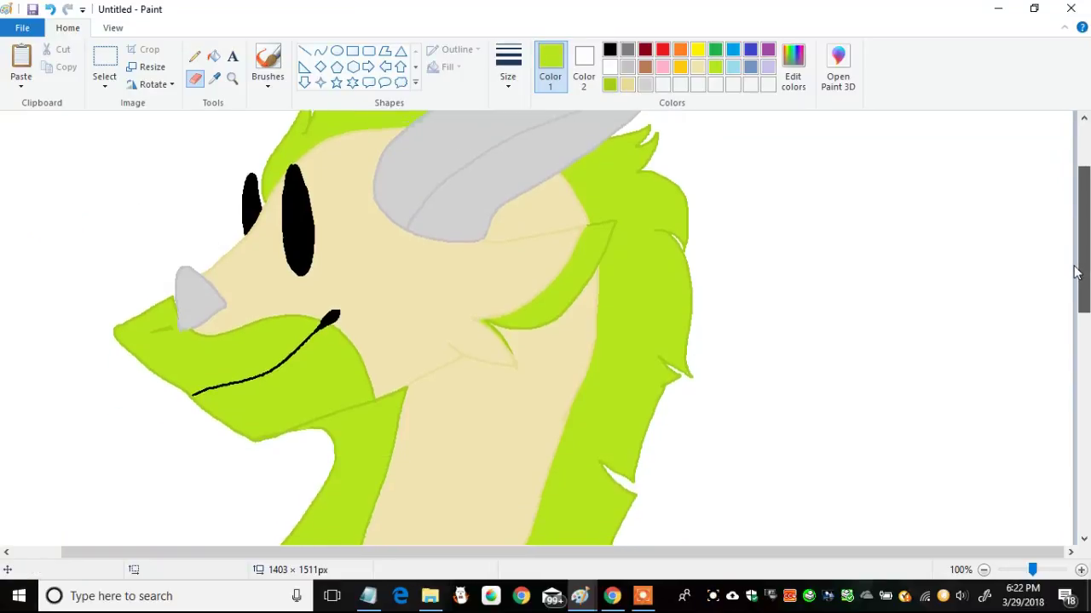
scroll(1014, 426, down, 5)
scroll(1005, 484, up, 10)
scroll(852, 298, down, 1)
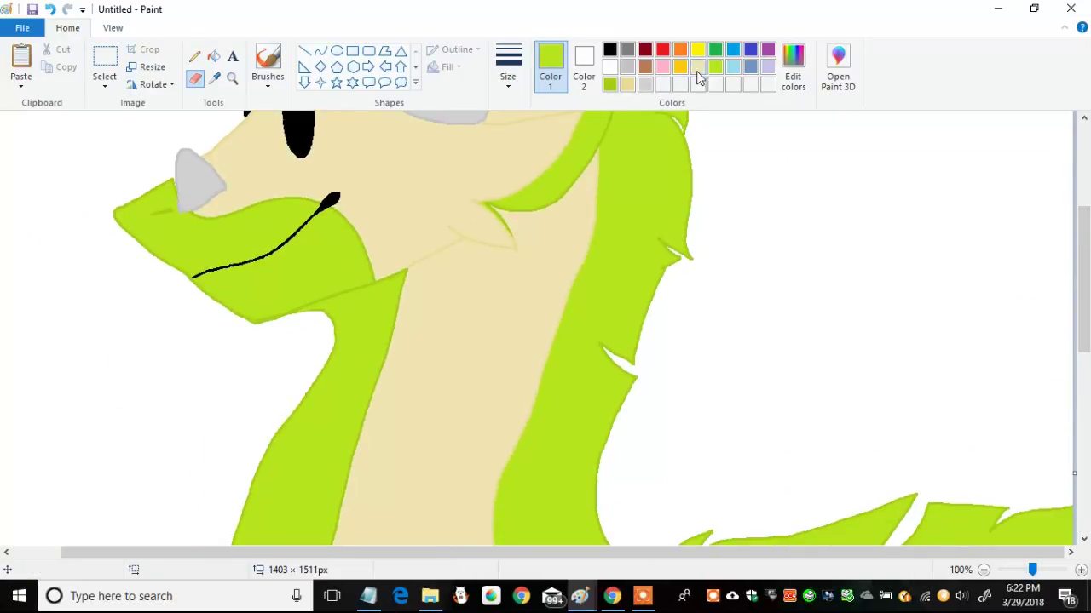
click(195, 56)
click(1080, 569)
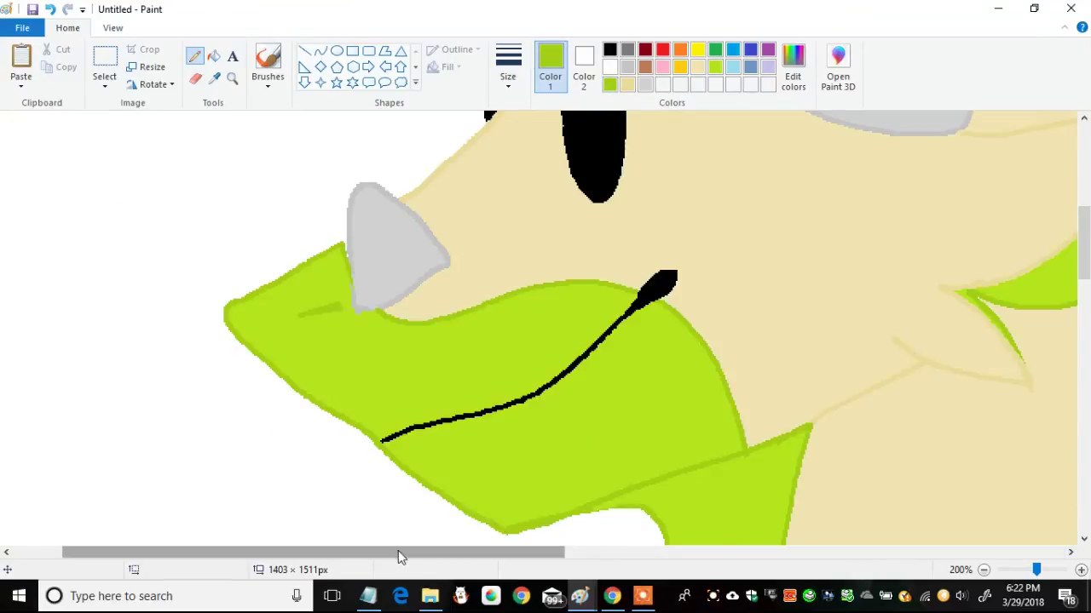
drag(400, 555, 470, 555)
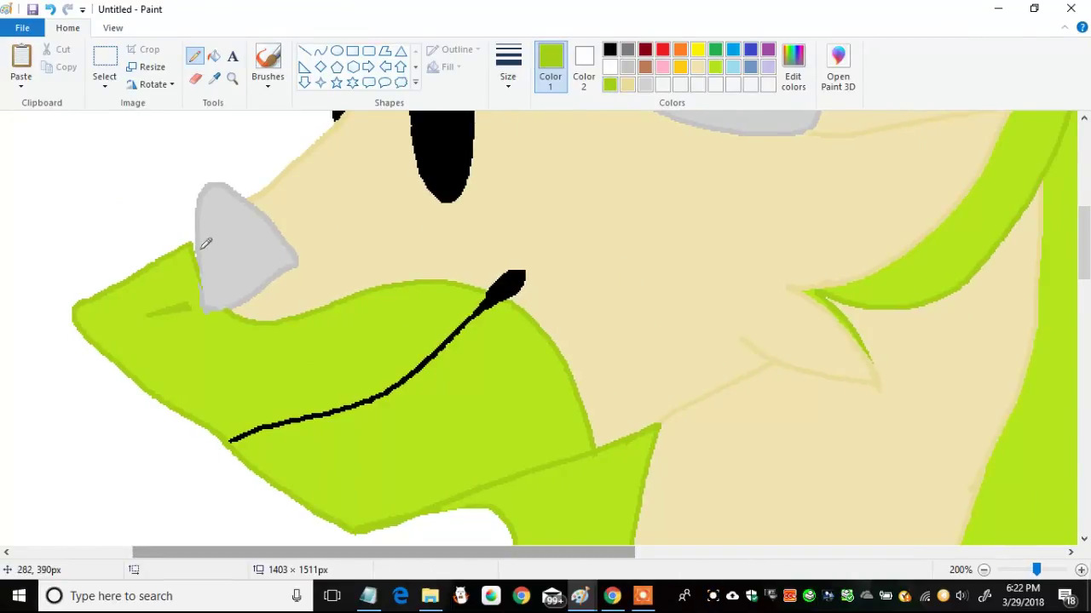
click(645, 85)
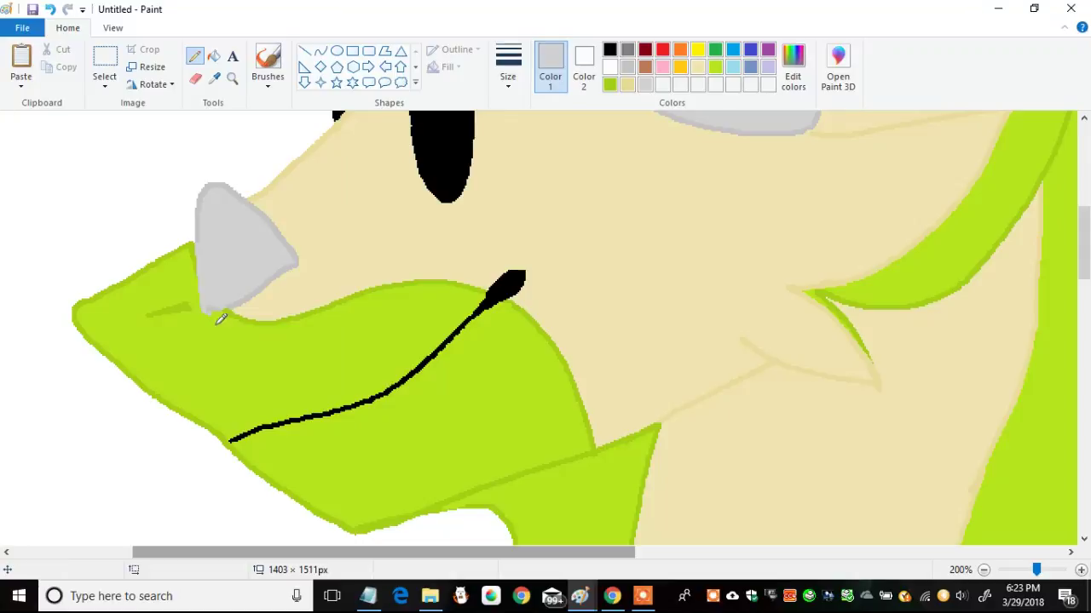
click(715, 67)
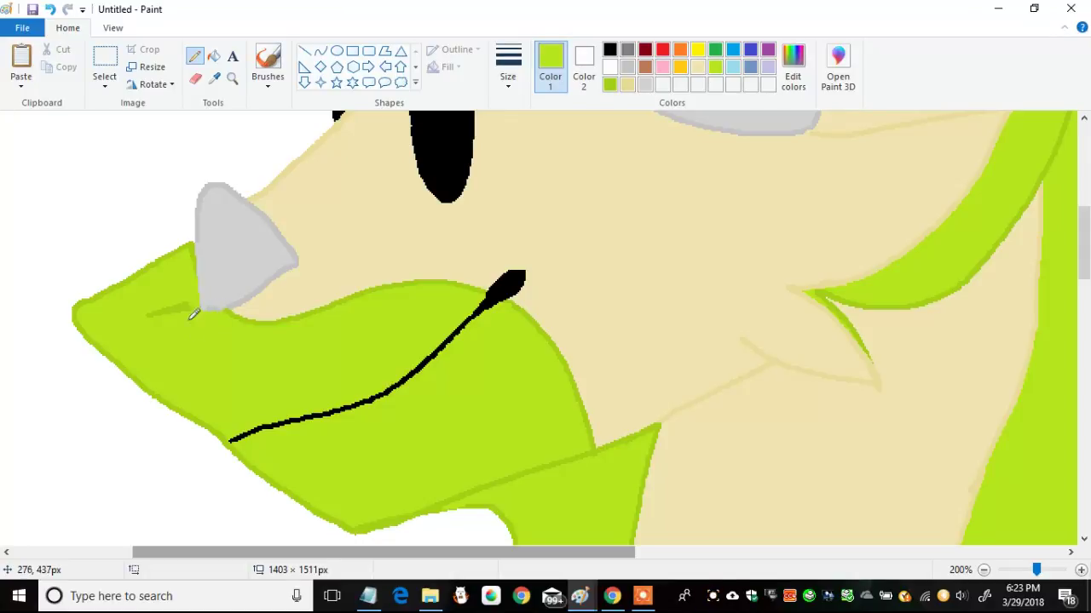
- Draw a shadow edge across the throat below the jaw and fill the area above it with darker lime
click(610, 85)
drag(1085, 244, 1085, 271)
drag(517, 384, 645, 328)
click(214, 57)
click(580, 300)
- Extend the head's shadow across the neck, outlining it below the cheek tuft and ear fringe and filling it with darker tan
click(630, 85)
click(194, 56)
drag(545, 551, 627, 551)
drag(477, 324, 655, 253)
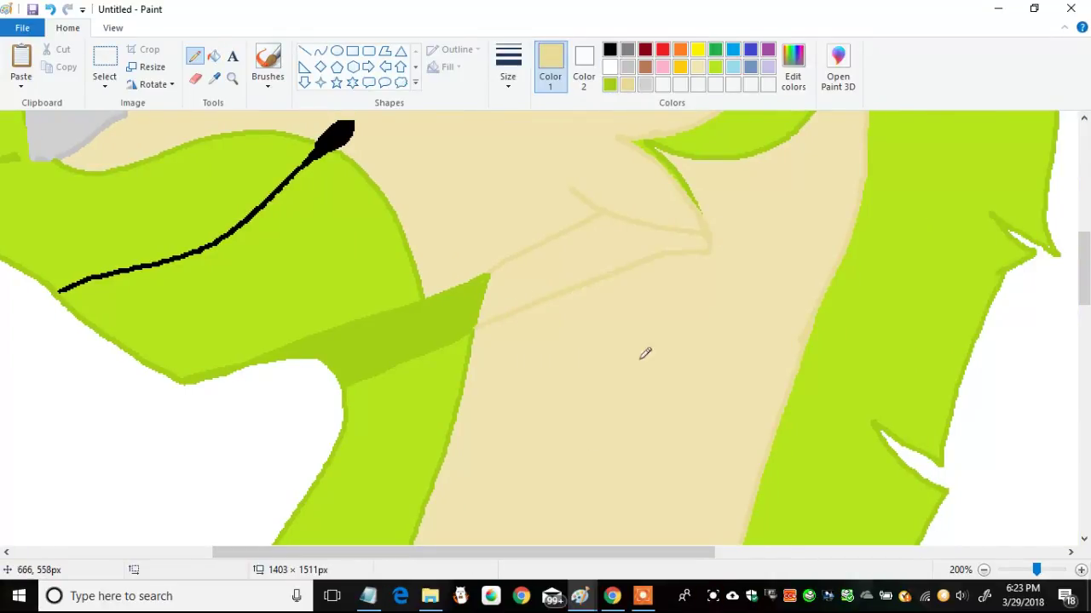
scroll(724, 294, up, 2)
drag(721, 324, 769, 251)
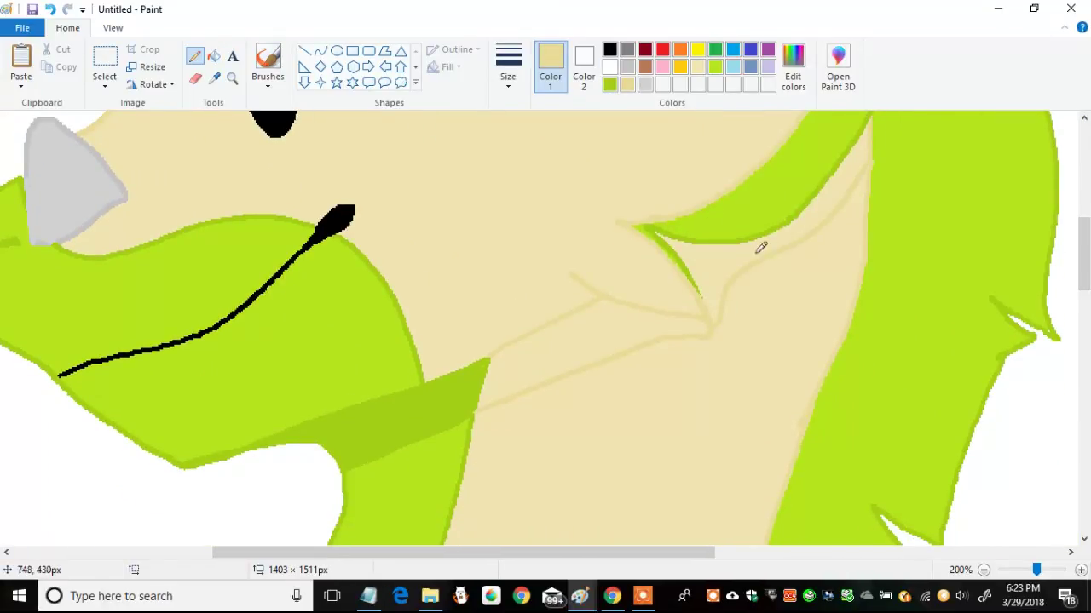
click(213, 56)
click(597, 333)
click(194, 57)
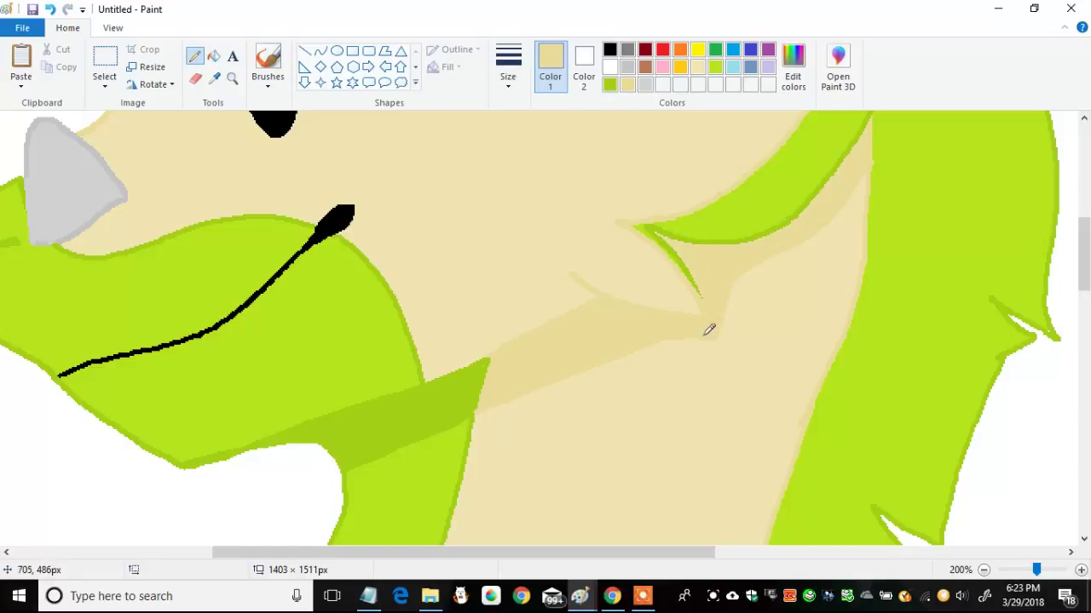
- Draw a small round gray stud on the cheek tuft and shade it with two gray tones
click(646, 83)
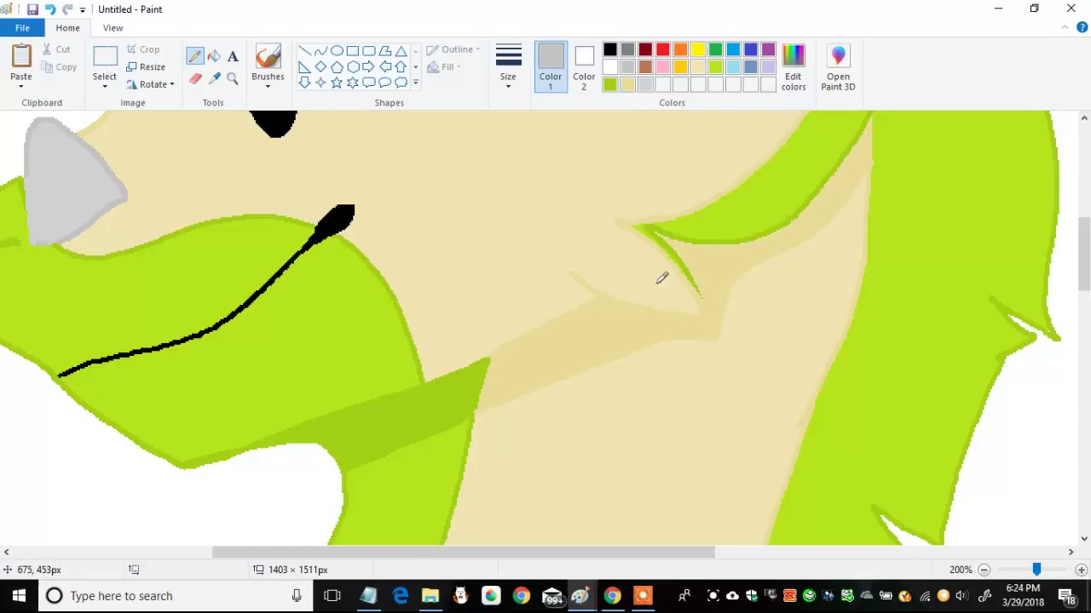
drag(643, 300, 654, 298)
click(644, 83)
click(628, 67)
click(648, 85)
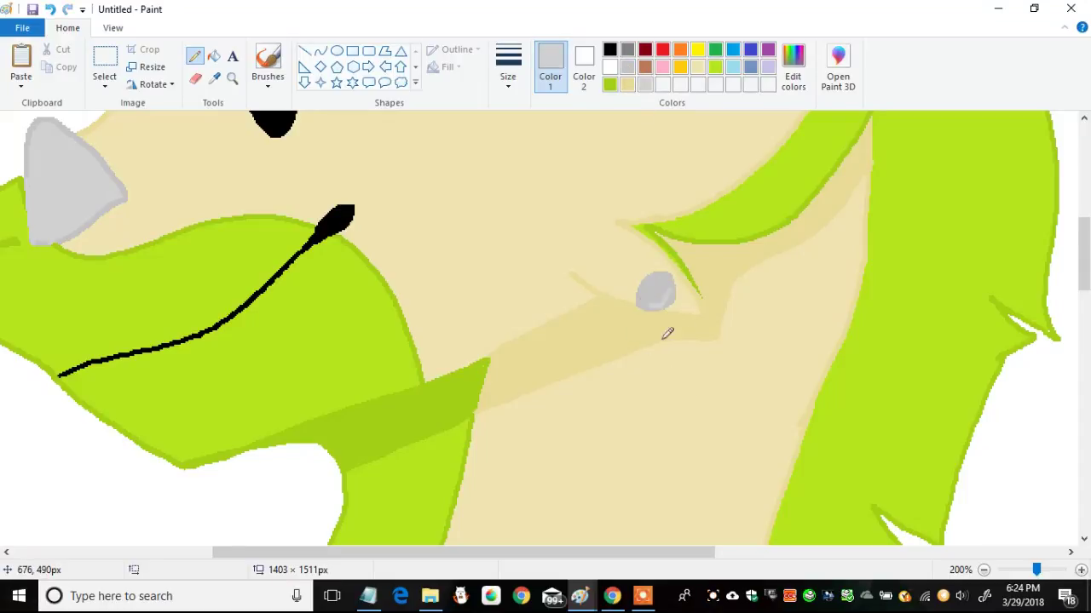
- Draw a curved shadow edge across the chest and fill the lime area below it with darker lime
drag(1077, 262, 1036, 447)
click(610, 83)
mouse_move(90, 116)
mouse_down()
mouse_move(245, 195)
mouse_move(357, 157)
mouse_up()
click(213, 56)
click(256, 200)
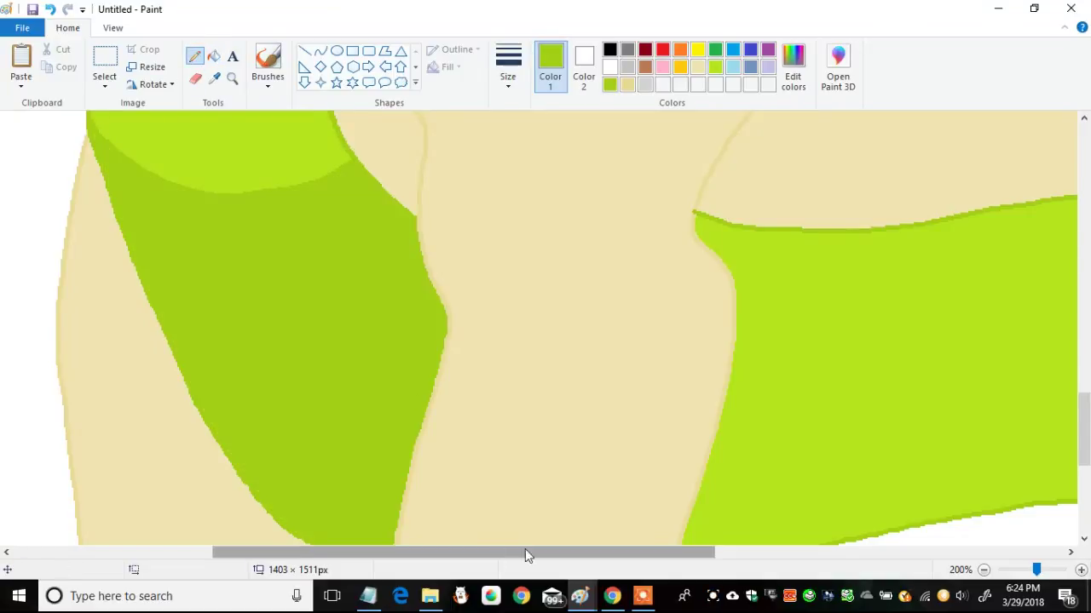
- Draw a curved darker lime shadow line along the belly from the near foreleg to the hind leg
drag(499, 556, 679, 556)
scroll(333, 353, down, 2)
drag(328, 365, 1050, 387)
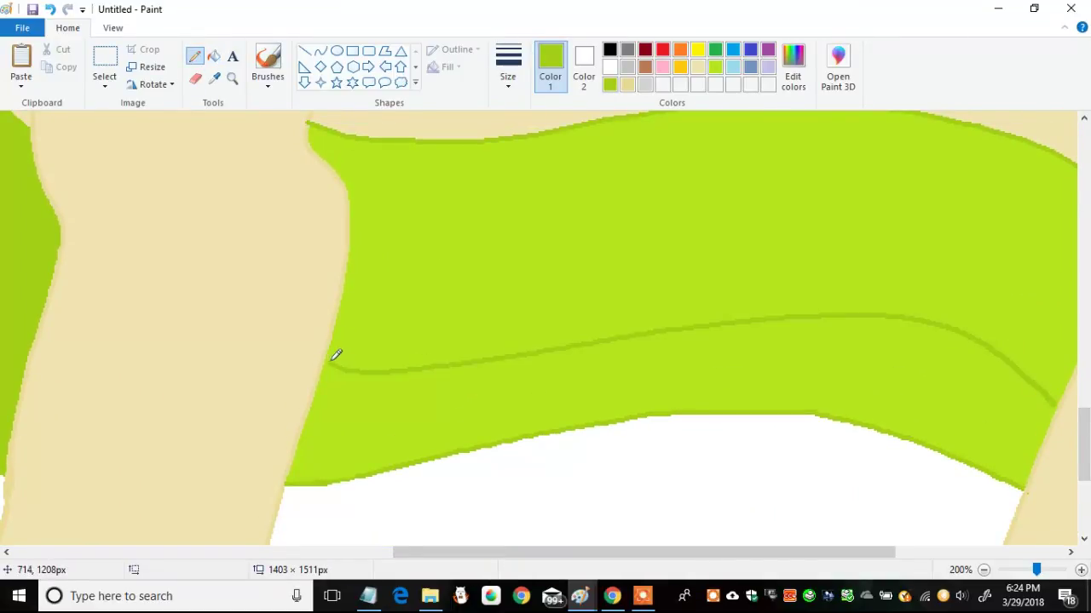
click(213, 56)
click(332, 392)
key(ctrl+z)
- Close the belly shadow line against the hind leg and fill the band below it with darker lime
click(195, 56)
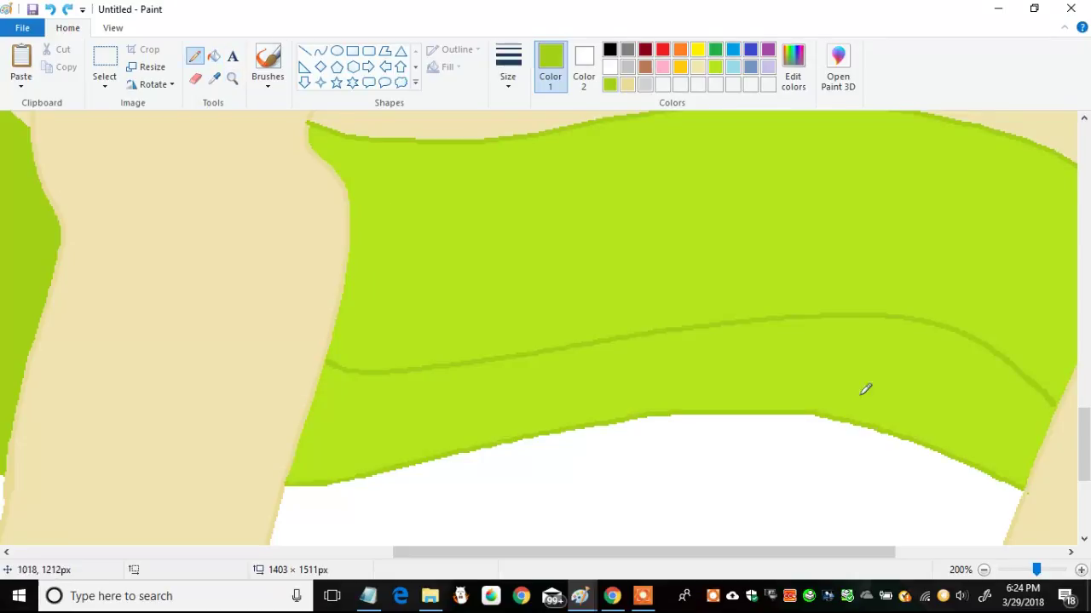
drag(1057, 402, 1044, 399)
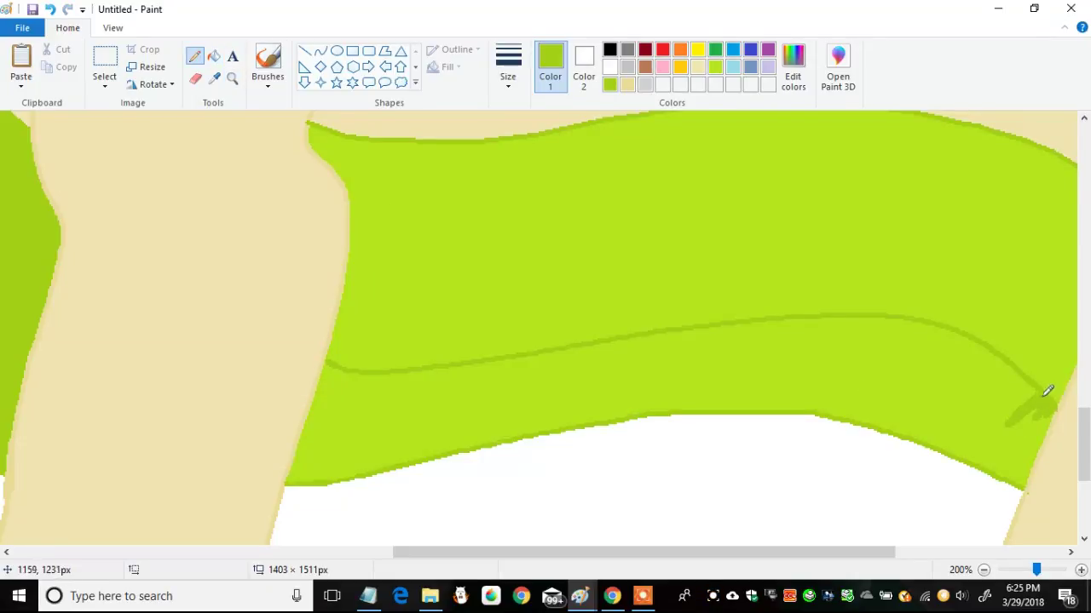
click(213, 56)
click(377, 401)
- Draw a pointed shadow crease above the near foreleg's rear edge and fill it with darker tan
click(628, 85)
click(195, 56)
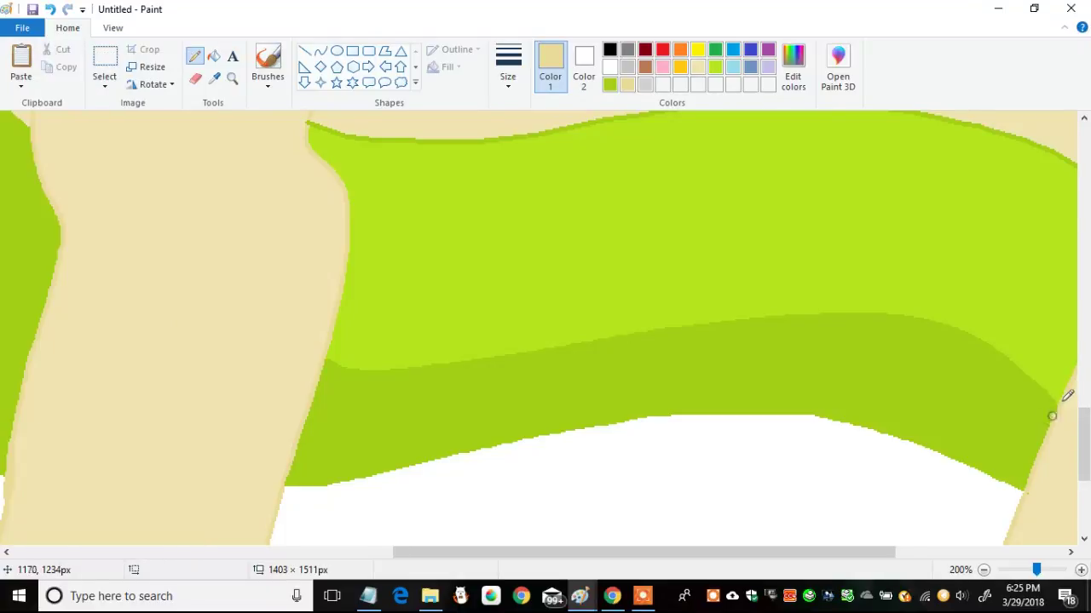
scroll(320, 328, up, 3)
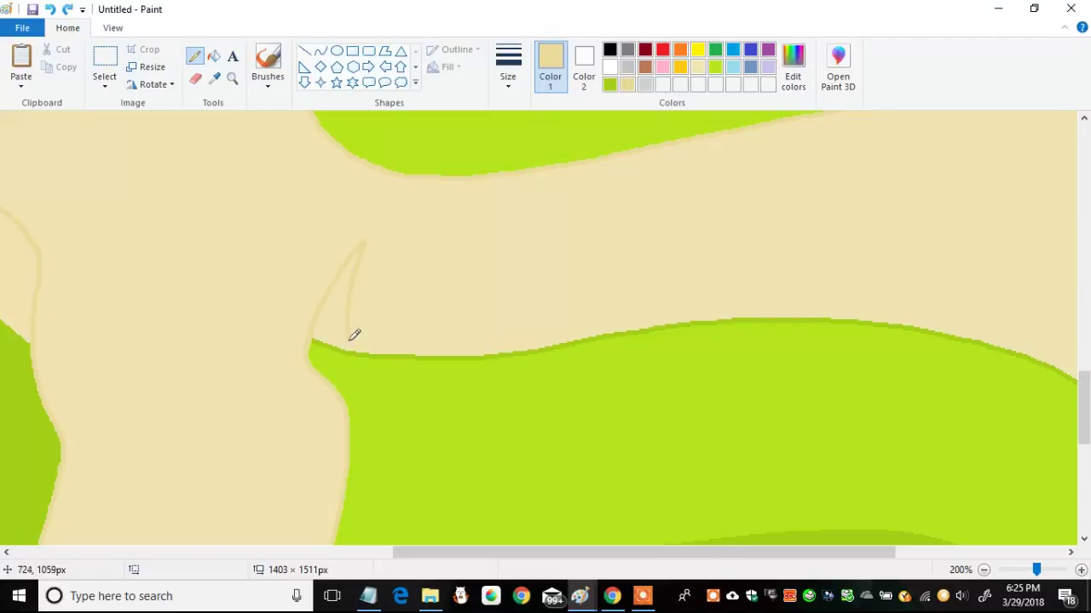
drag(349, 341, 354, 350)
click(213, 56)
click(333, 318)
click(196, 56)
- Draw a pointed shadow crease at the near foreleg's front edge and fill both it and the far foreleg with darker tan
drag(522, 553, 298, 461)
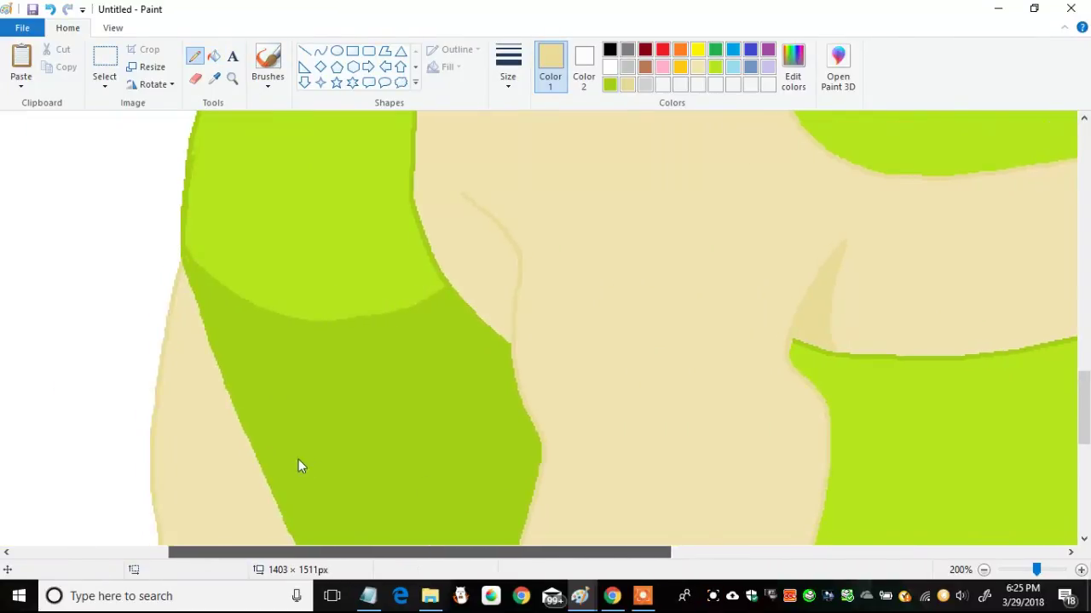
scroll(298, 466, right, 1)
drag(418, 274, 413, 308)
click(195, 78)
click(610, 84)
click(197, 57)
click(627, 85)
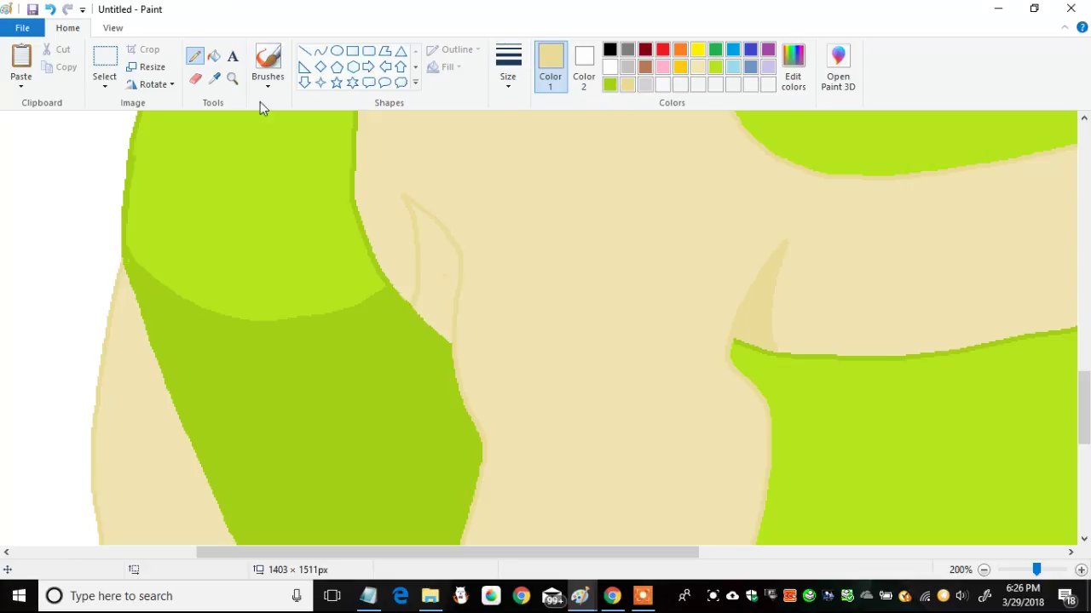
click(213, 55)
click(134, 413)
- Draw a shadow edge from the horn's base to the rear of the cheek and fill the area behind the horn with darker tan
scroll(1072, 328, up, 15)
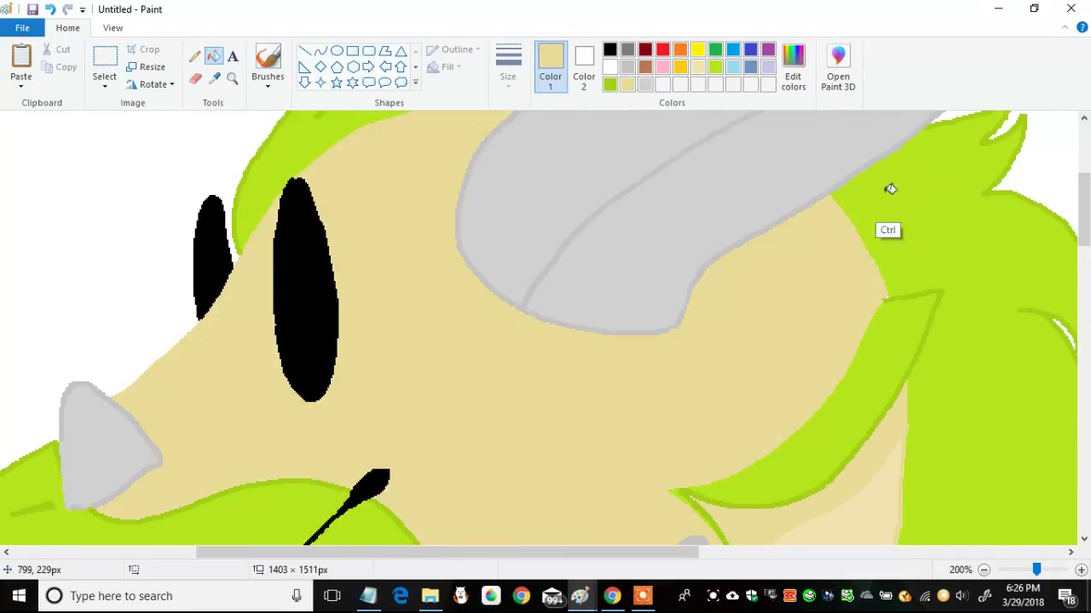
click(889, 189)
click(195, 56)
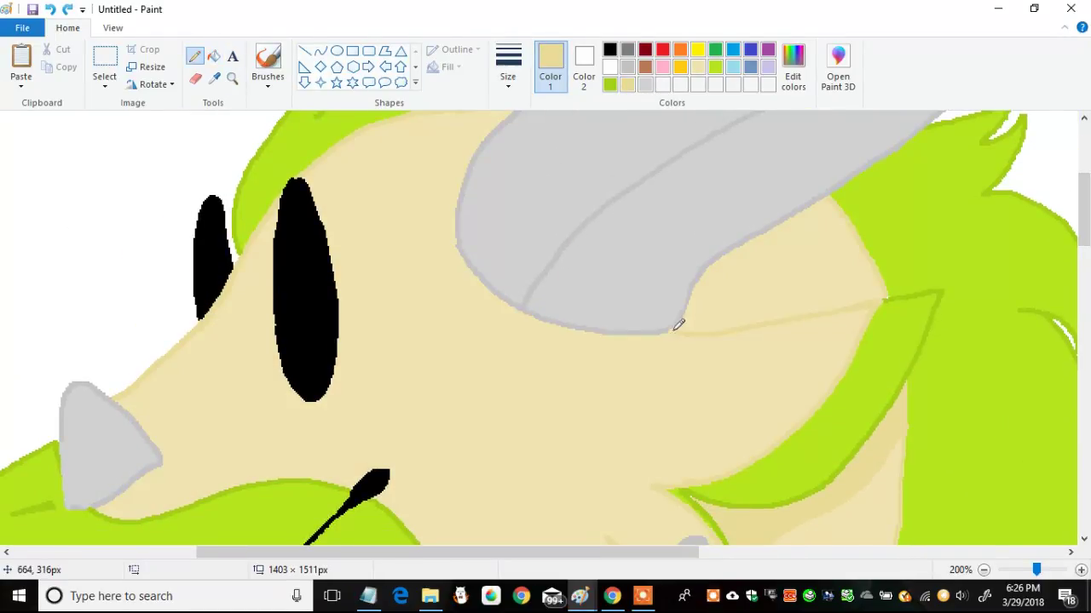
click(711, 322)
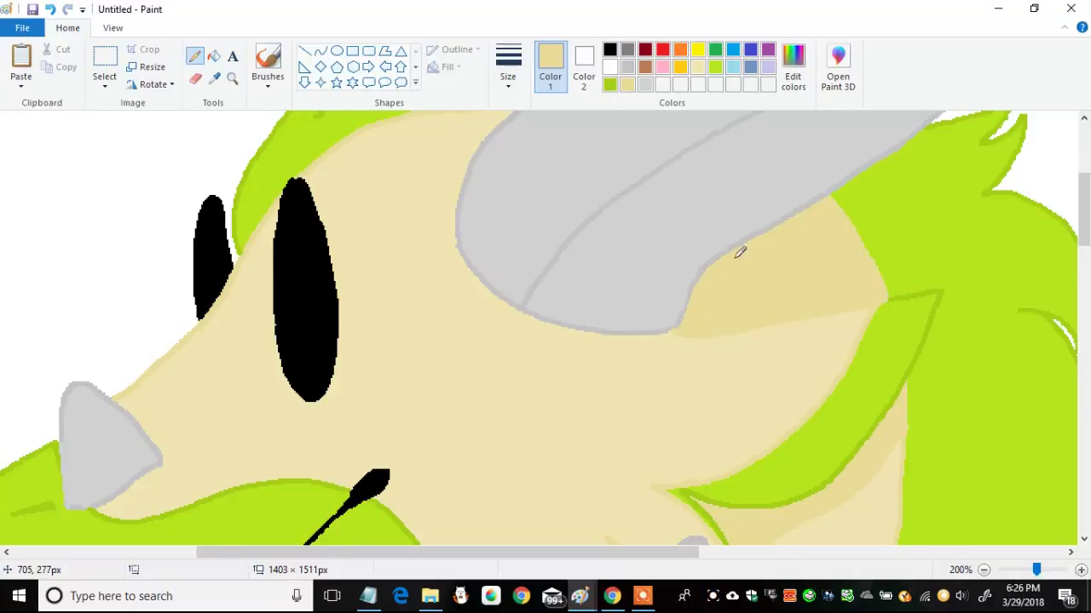
- Mix a slightly darker custom gray from the horn's light gray and shade the horn with it
drag(1085, 228, 1084, 175)
click(628, 67)
click(215, 57)
click(645, 85)
click(793, 67)
drag(717, 214, 716, 221)
click(394, 406)
- Draw a short darker tan crease extending the hind leg's front edge above the belly corner
mouse_move(1084, 183)
mouse_down()
mouse_move(1033, 282)
mouse_move(979, 446)
mouse_move(954, 462)
mouse_up()
mouse_move(496, 553)
mouse_down()
mouse_move(526, 562)
mouse_move(864, 558)
mouse_up()
click(195, 56)
click(627, 85)
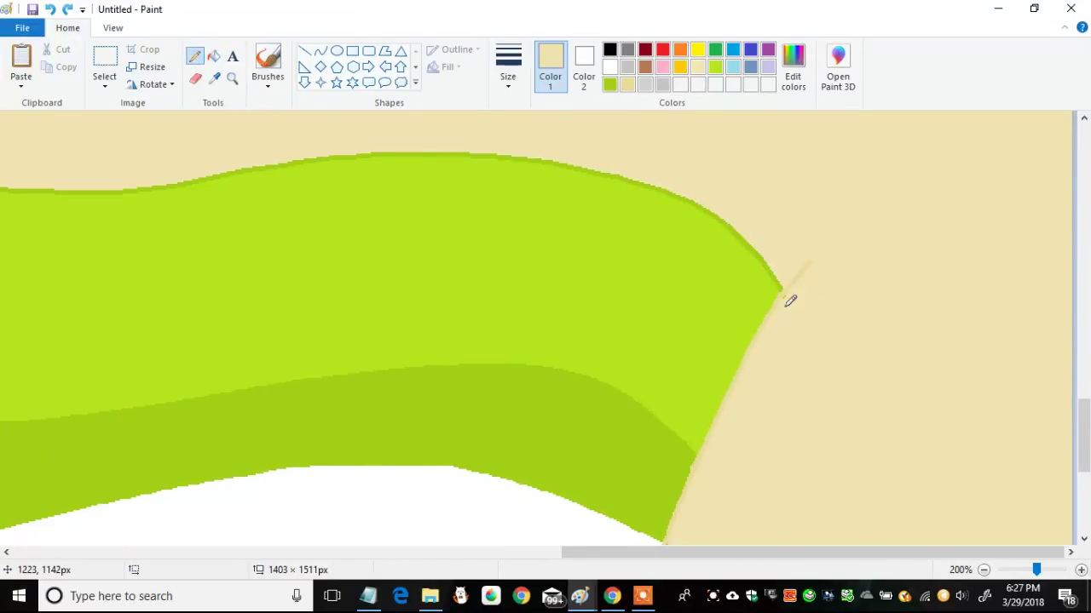
scroll(661, 383, down, 3)
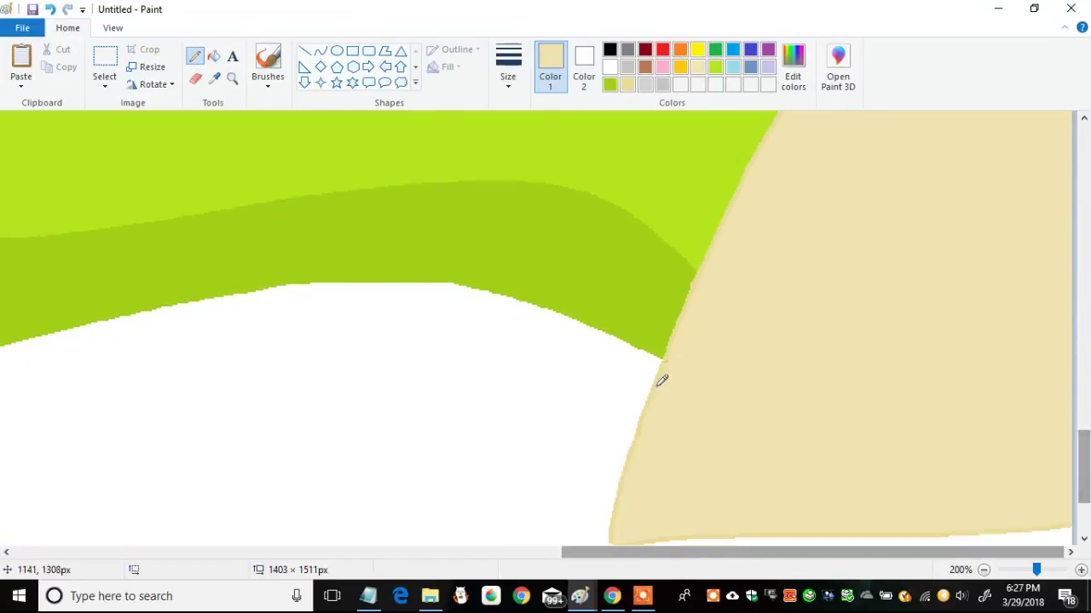
- Look over the dragon's back, neck, belly and legs to check the shading
scroll(1085, 474, up, 10)
scroll(740, 479, left, 5)
click(609, 85)
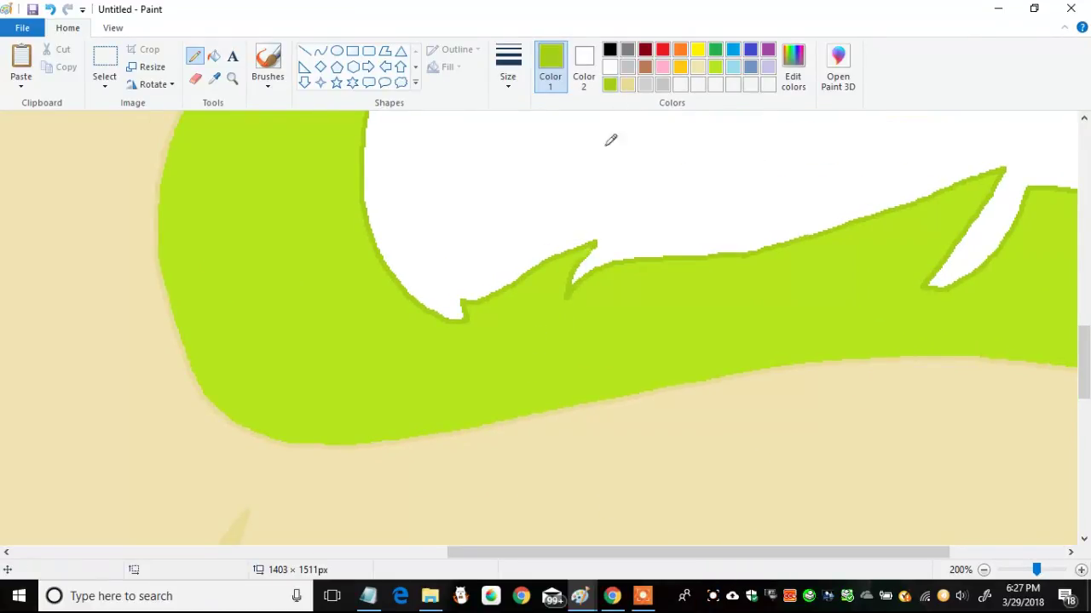
drag(1082, 330, 1083, 285)
click(983, 570)
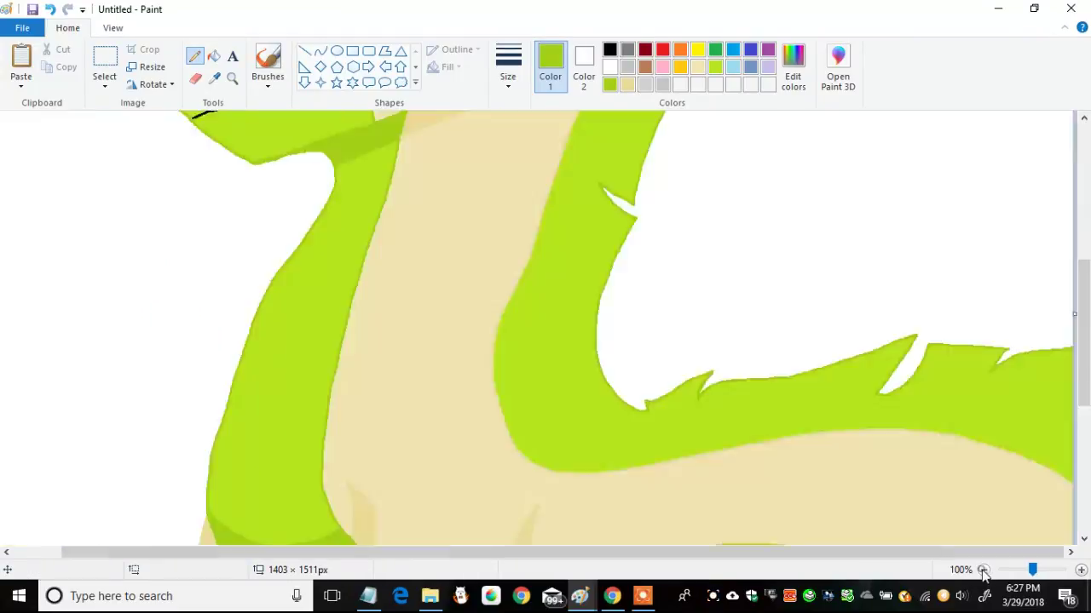
click(984, 570)
click(983, 570)
scroll(1056, 547, up, 2)
scroll(1029, 482, down, 6)
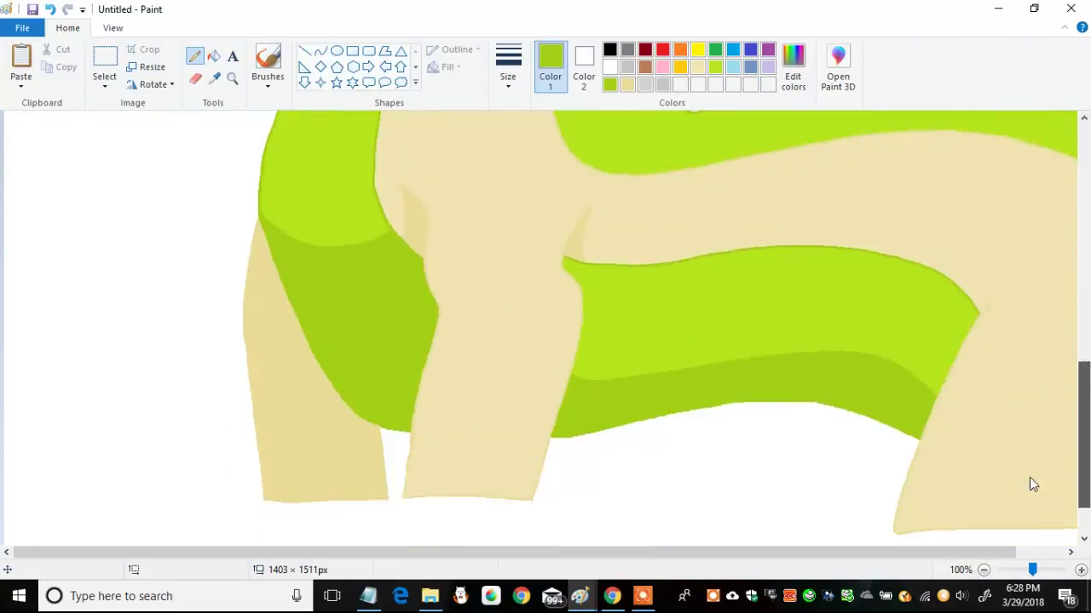
- Draw a circled copyright symbol in thicker black pencil strokes in the white space beneath the belly
click(232, 78)
click(662, 295)
click(610, 48)
click(508, 68)
click(528, 116)
click(1080, 569)
scroll(520, 511, down, 3)
mouse_move(452, 291)
mouse_down()
mouse_move(455, 344)
mouse_move(441, 292)
mouse_move(460, 380)
mouse_up()
drag(464, 317, 465, 344)
- Hand-letter the artist's handle in black right after the copyright symbol
drag(532, 273, 539, 360)
drag(569, 271, 579, 348)
click(590, 306)
drag(590, 303, 605, 348)
click(594, 274)
drag(608, 552, 639, 552)
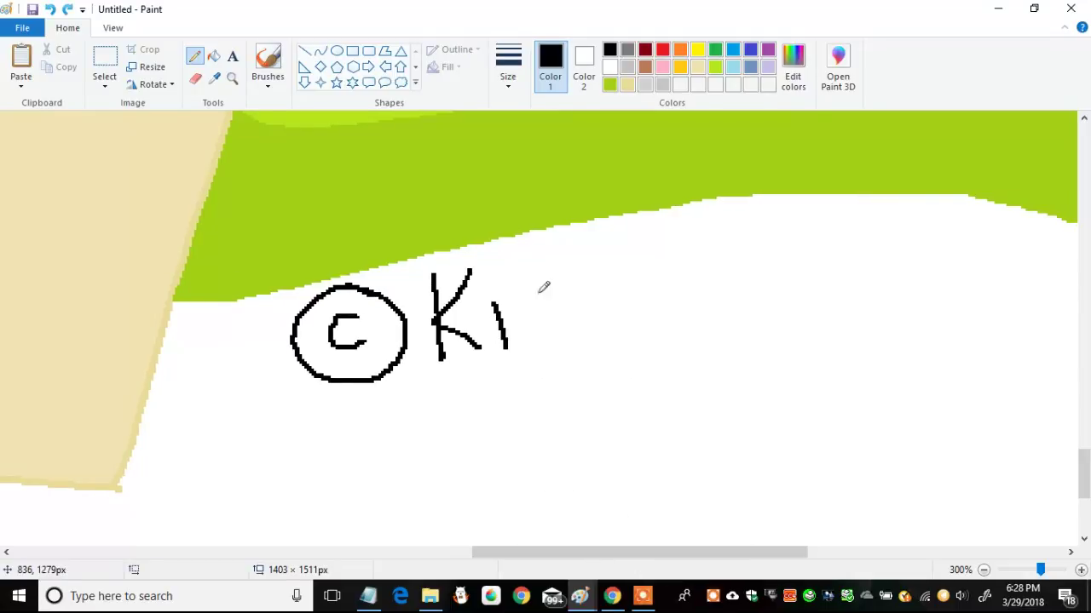
drag(527, 255, 528, 338)
drag(554, 254, 555, 329)
drag(503, 298, 569, 295)
drag(572, 300, 614, 322)
drag(615, 324, 658, 322)
drag(627, 554, 691, 553)
drag(517, 228, 466, 334)
mouse_move(550, 227)
mouse_down()
mouse_move(489, 328)
mouse_move(591, 271)
mouse_move(638, 303)
mouse_move(673, 298)
mouse_up()
drag(682, 290, 723, 260)
key(ctrl+z)
key(ctrl+z)
key(ctrl+z)
key(ctrl+z)
key(ctrl+z)
key(ctrl+z)
key(ctrl+z)
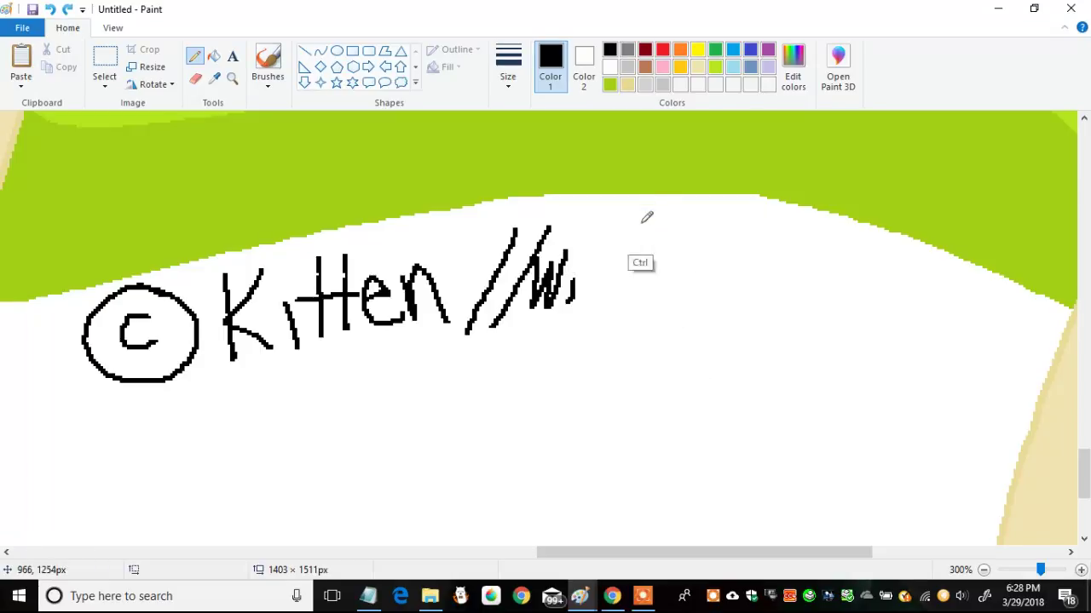
- Hand-letter "//Wings" in black after the artist's handle, redrawing any misshapen letters
drag(491, 223, 450, 335)
mouse_move(465, 337)
mouse_down()
mouse_move(511, 227)
mouse_move(557, 218)
mouse_up()
mouse_move(563, 268)
mouse_down()
mouse_move(562, 296)
mouse_move(602, 297)
mouse_up()
drag(628, 264, 589, 325)
key(ctrl+z)
key(ctrl+z)
drag(637, 245, 588, 325)
drag(673, 243, 643, 280)
- Continue the black signature lettering with "of Fire" after "Wings", following the belly's curve
drag(712, 254, 713, 257)
drag(753, 253, 731, 291)
drag(721, 273, 796, 259)
key(ctrl+z)
drag(759, 302, 818, 247)
mouse_move(766, 270)
mouse_down()
mouse_move(792, 274)
mouse_move(784, 306)
mouse_up()
mouse_move(793, 266)
mouse_down()
mouse_move(828, 314)
mouse_move(873, 318)
mouse_up()
- Finish the signature by hand-lettering "Amino" in black after "Fire", undoing and redrawing faulty strokes
key(ctrl+z)
drag(858, 308, 871, 308)
mouse_move(883, 307)
mouse_down()
mouse_move(900, 316)
mouse_move(878, 331)
mouse_move(886, 303)
mouse_up()
key(ctrl+z)
key(ctrl+z)
key(ctrl+z)
drag(891, 331, 985, 366)
click(959, 307)
drag(1010, 345, 1014, 344)
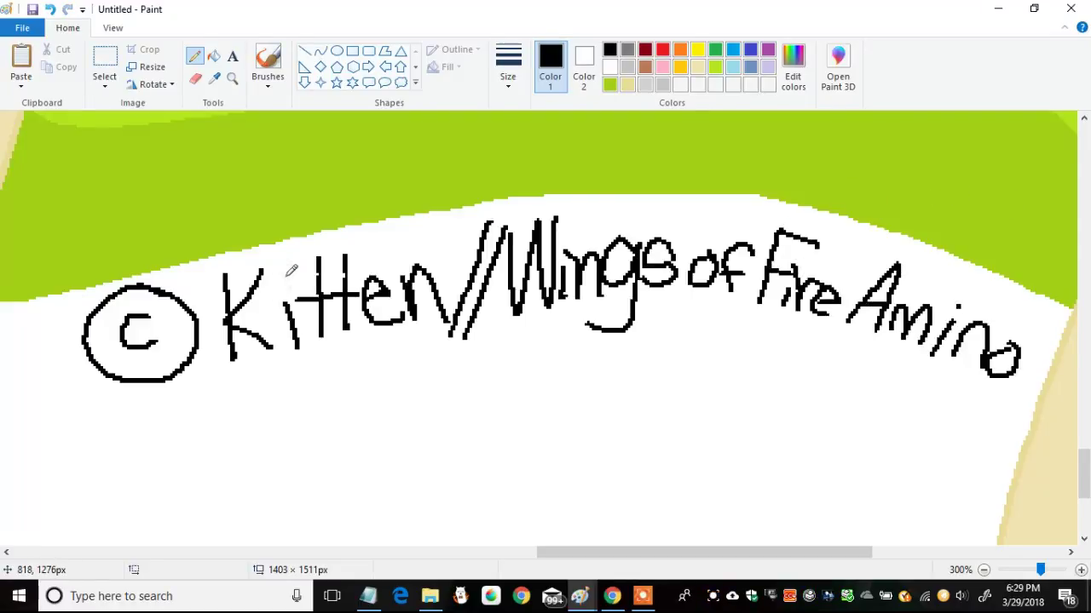
- Zoom out to 25% to view the whole signed dragon drawing
click(983, 571)
click(983, 570)
click(983, 571)
click(984, 571)
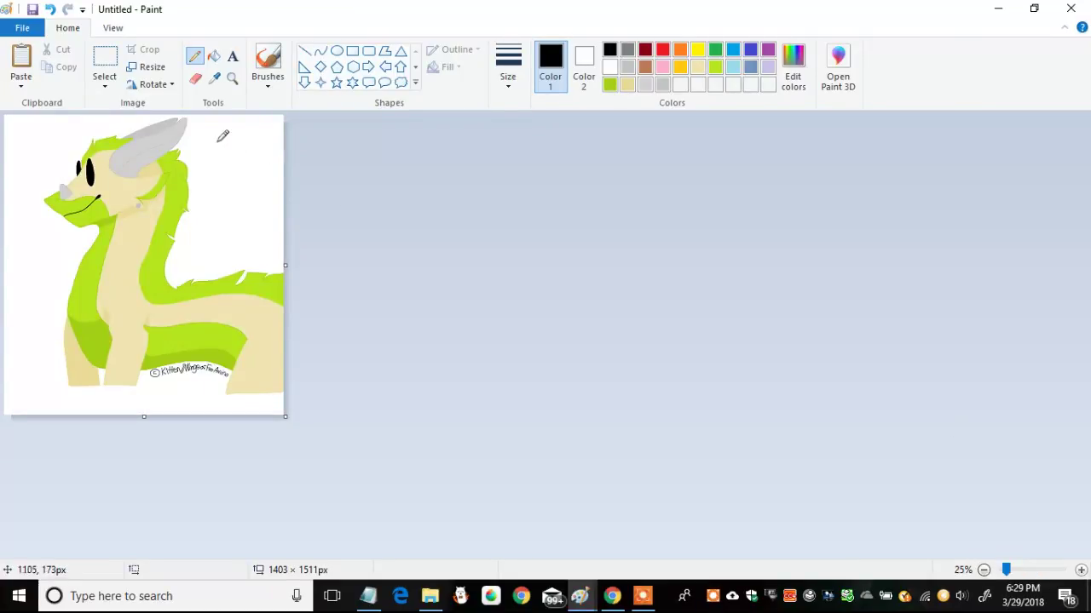